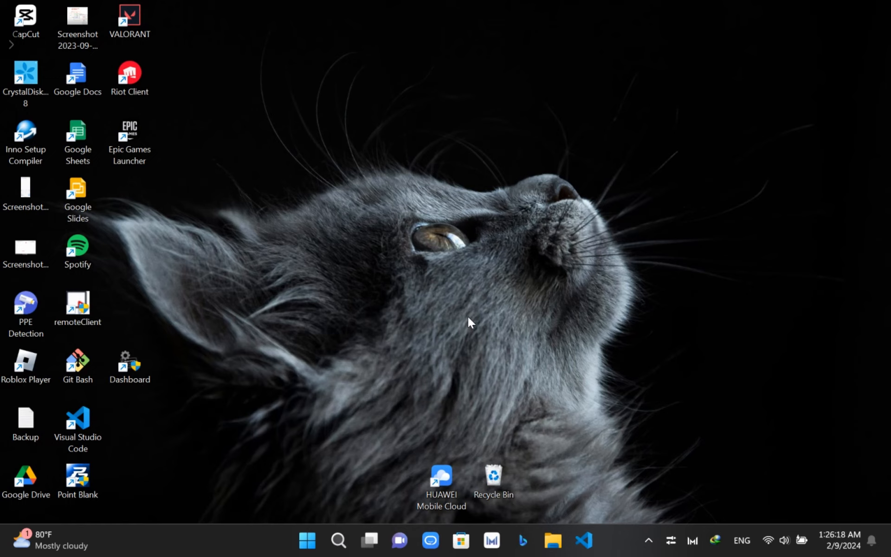
- Launch the VMware Workstation 17 Pro installer from Data (F:) > Aplication > VMware Workstation 17 Pro
click(553, 542)
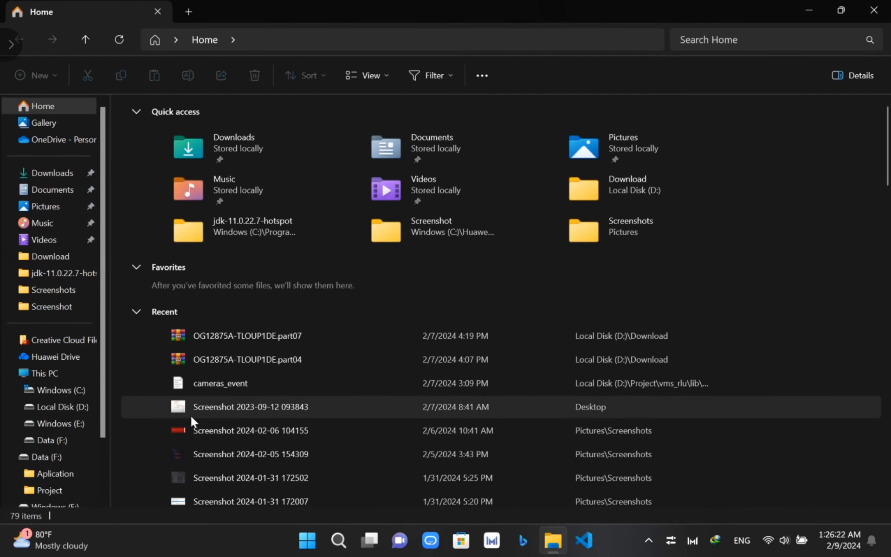
click(60, 442)
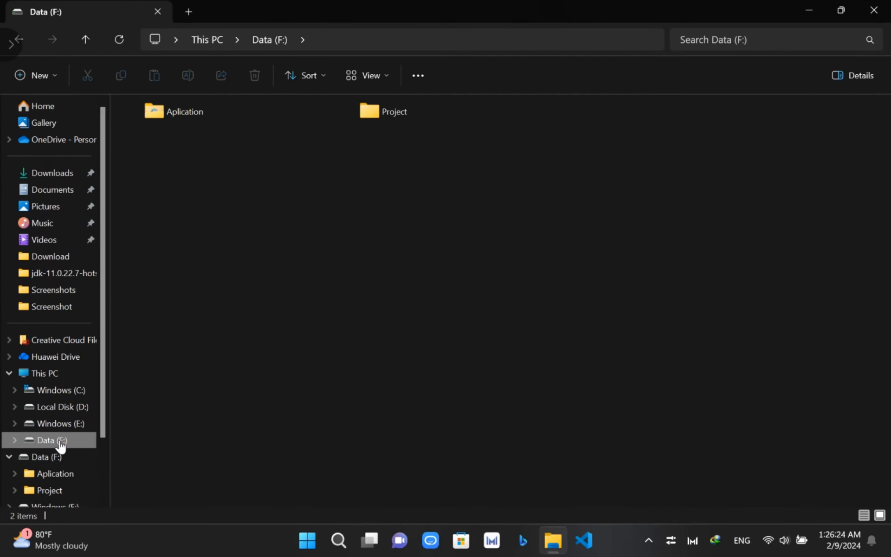
click(188, 108)
double_click(188, 109)
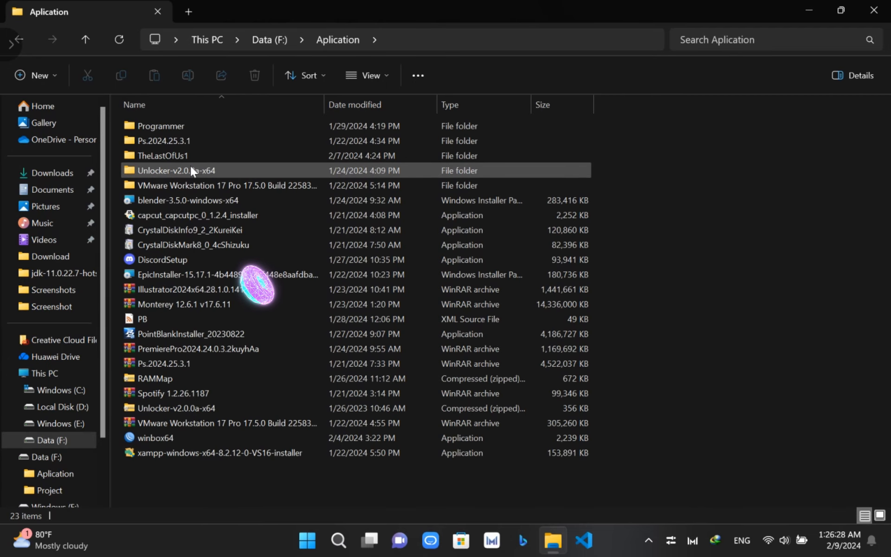
double_click(181, 186)
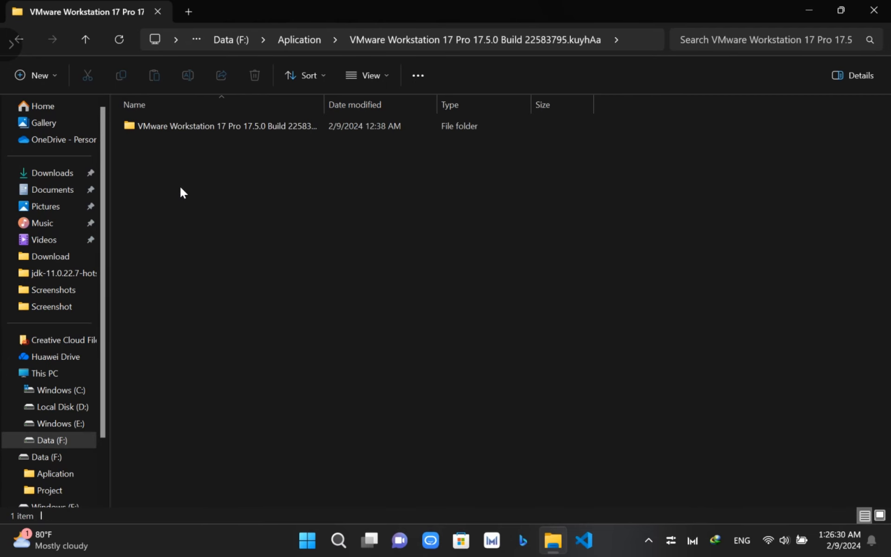
double_click(246, 126)
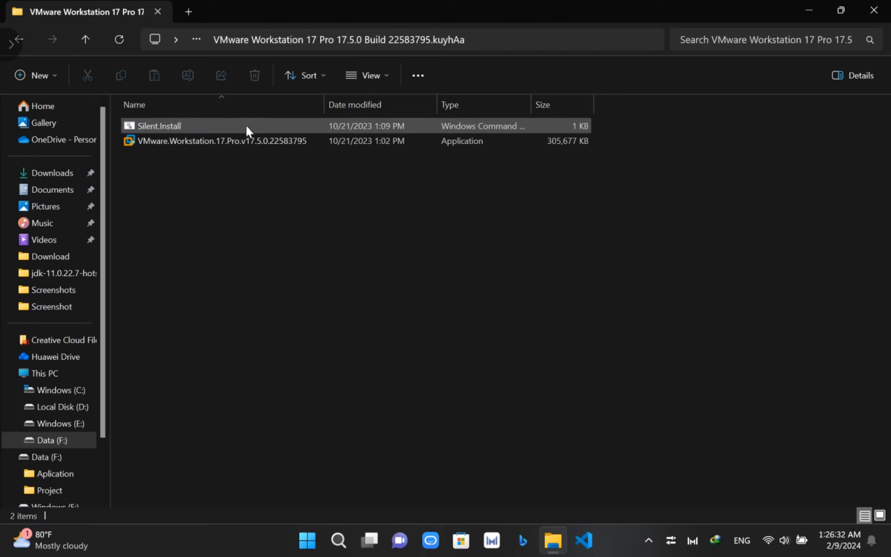
double_click(235, 141)
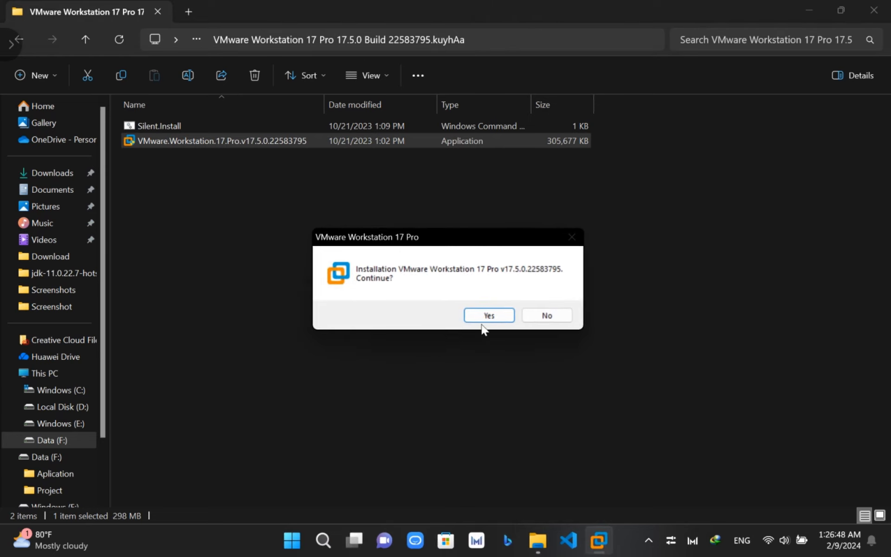
- Confirm installation, pass the Welcome, EULA and Compatible Setup pages, and enable Enhanced Keyboard Driver
click(494, 313)
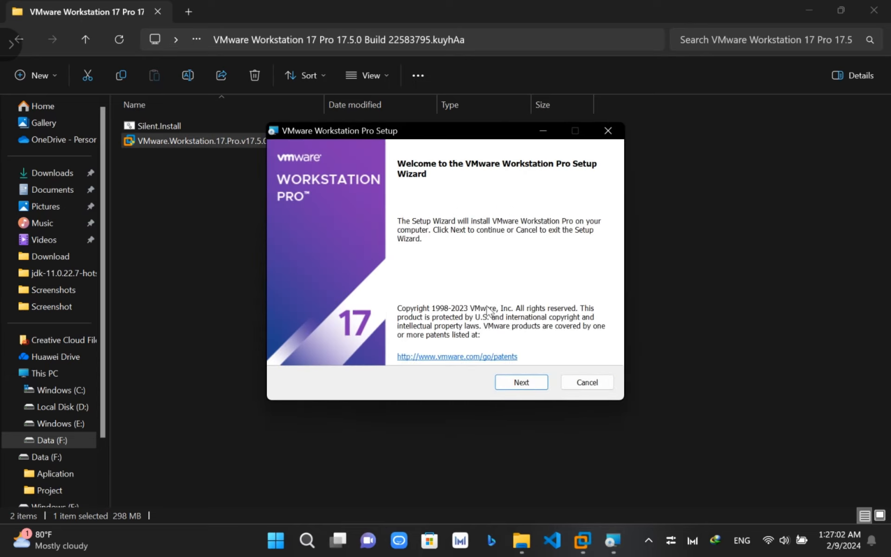
click(521, 384)
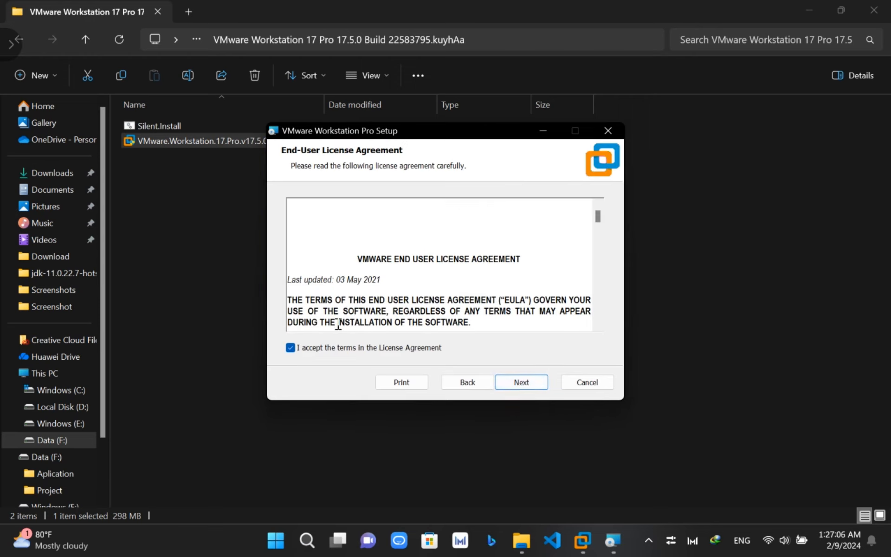
click(522, 383)
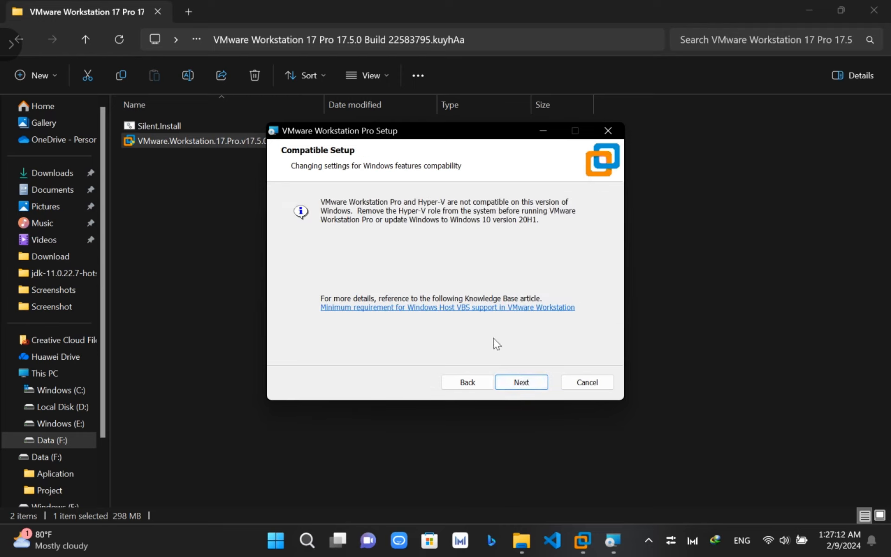
click(509, 383)
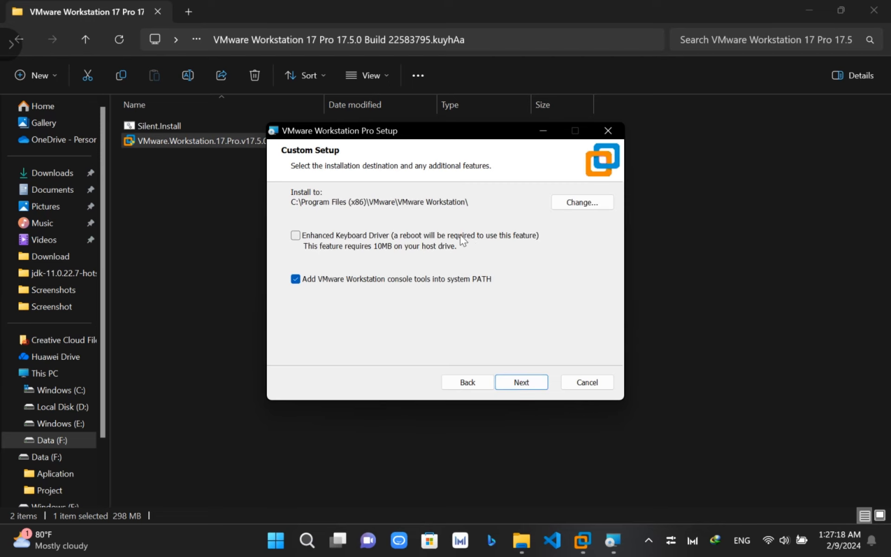
click(296, 236)
click(582, 202)
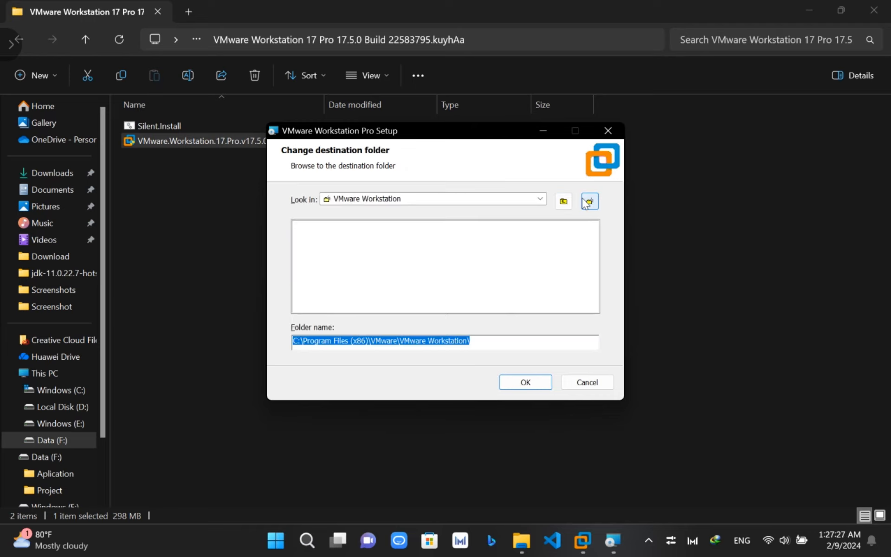
- Create a new Vmware folder on Local Disk (D:) and set D:\Vmware\ as the install location
click(541, 198)
click(541, 198)
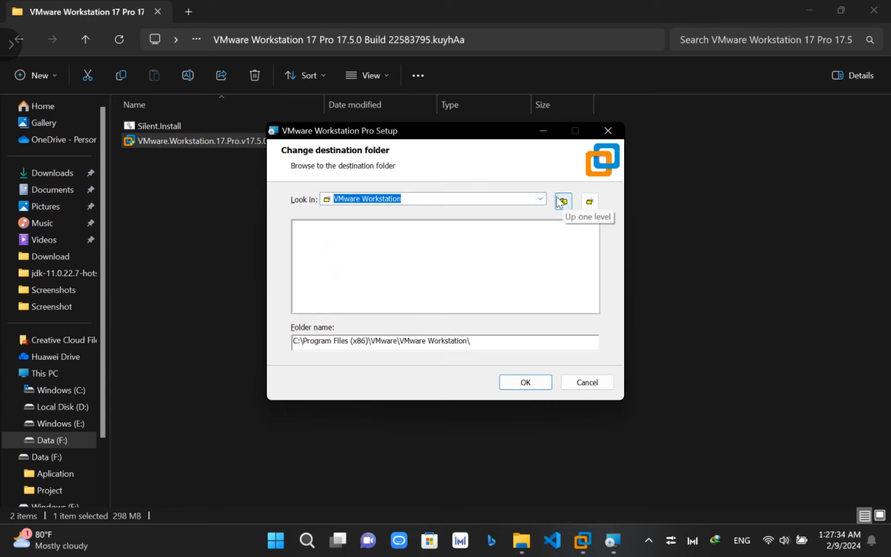
click(541, 198)
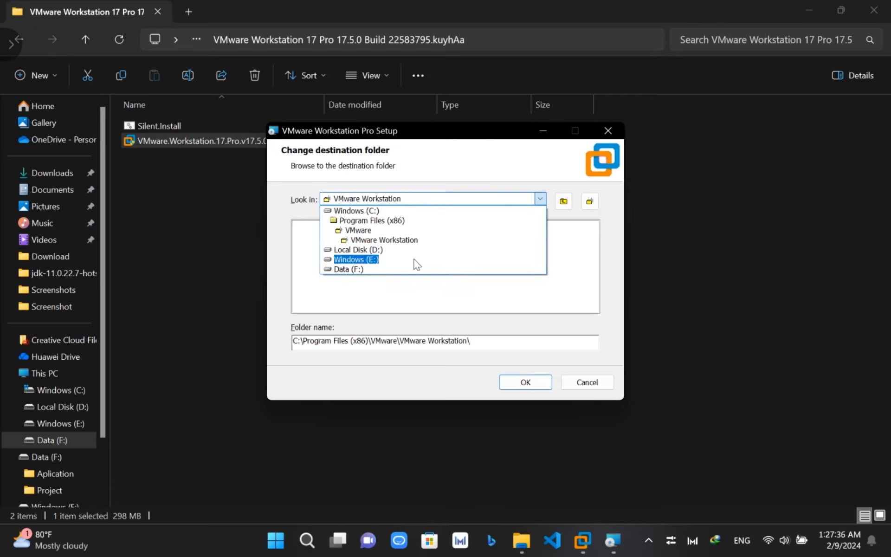
click(362, 250)
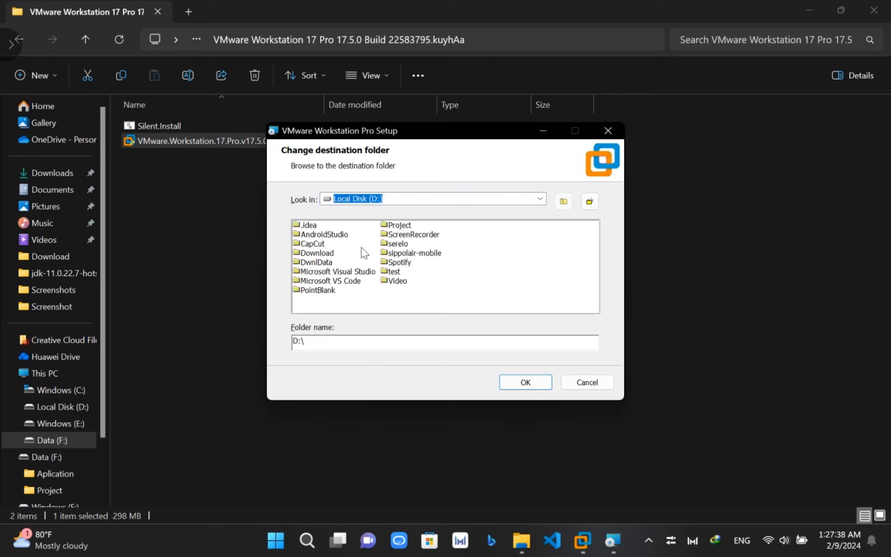
click(590, 201)
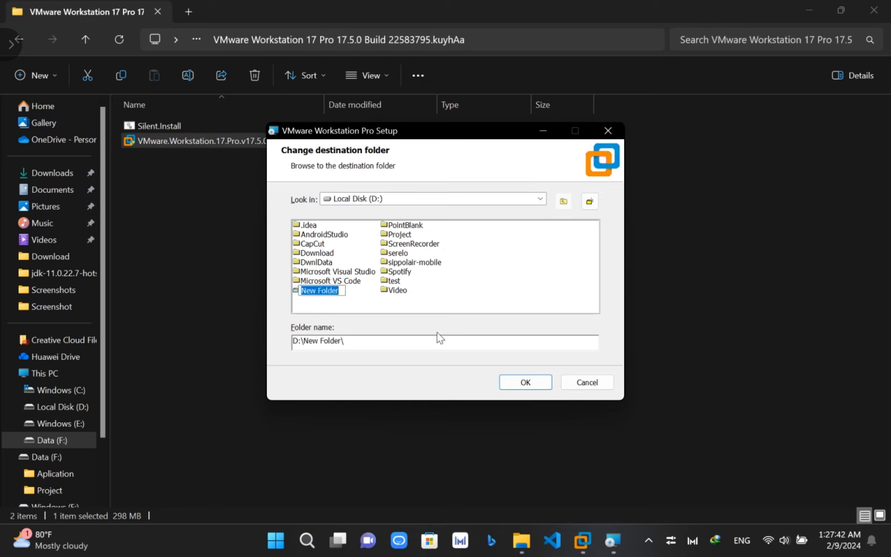
text(Vmware)
key(Return)
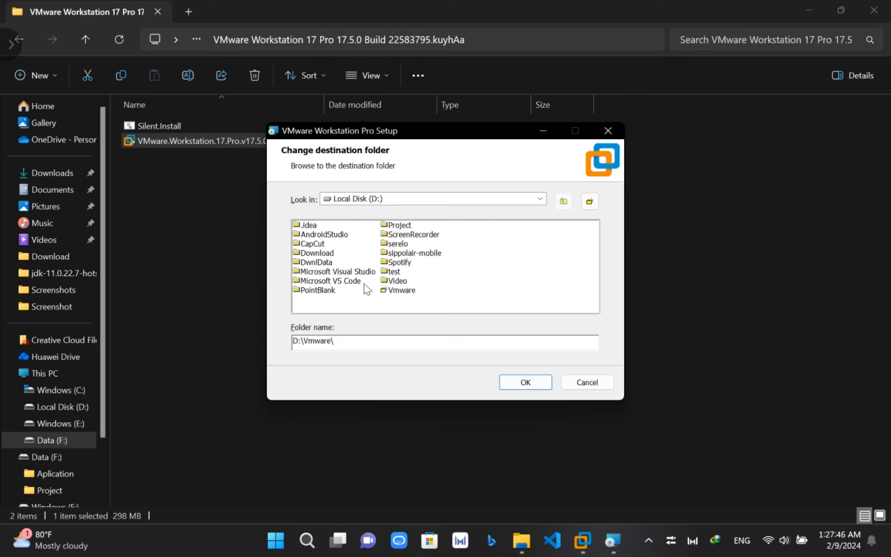
click(400, 291)
double_click(400, 290)
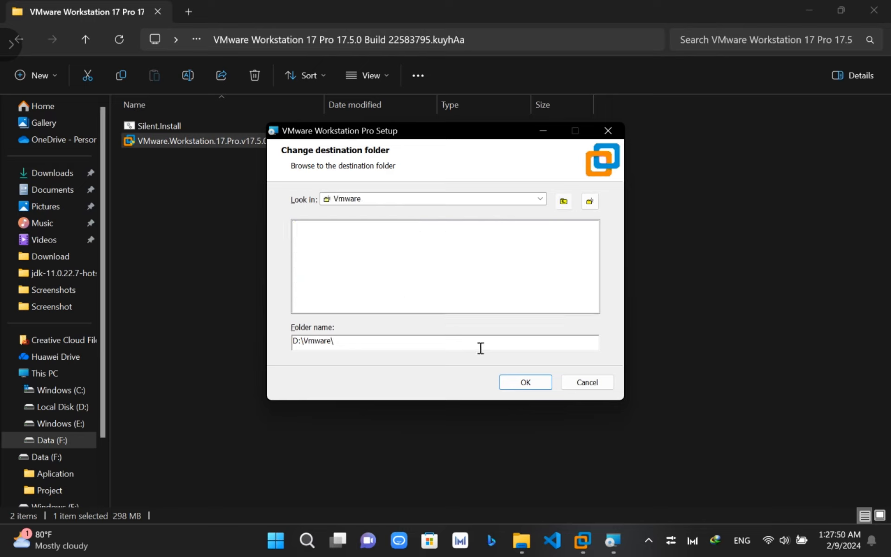
click(525, 382)
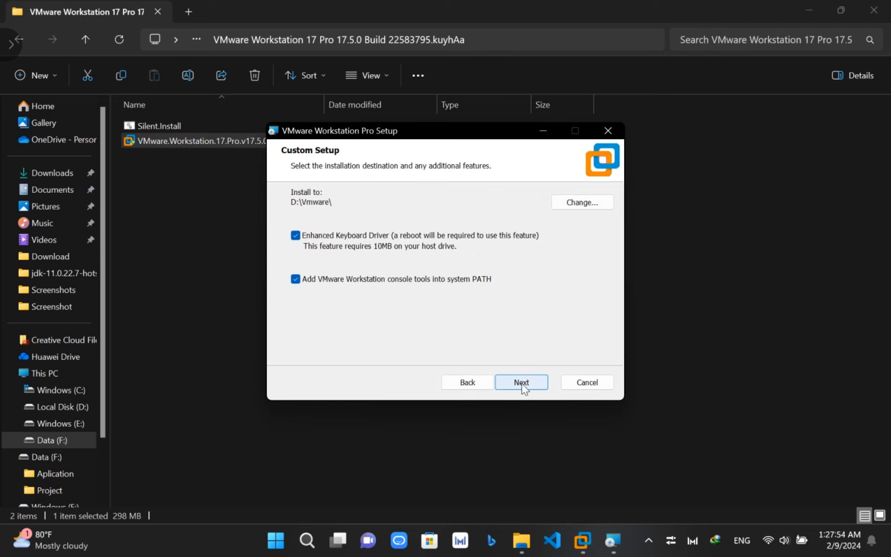
- Enable startup update checks and the Customer Experience Improvement Program, keeping Desktop and Start Menu shortcuts
click(522, 384)
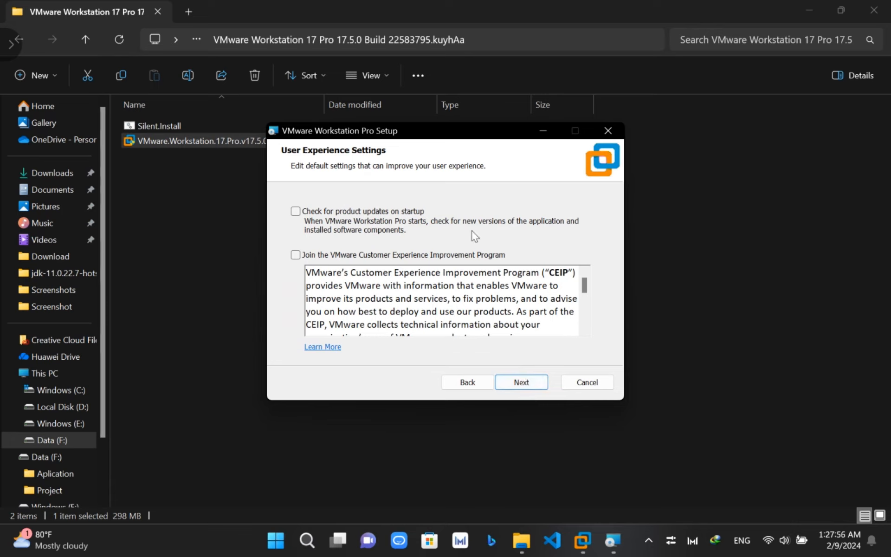
click(296, 212)
click(296, 256)
click(521, 385)
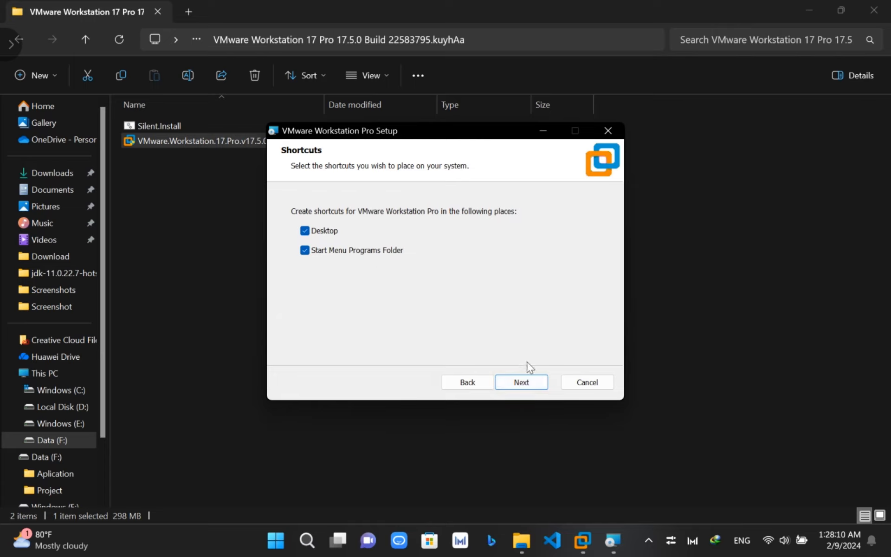
click(531, 379)
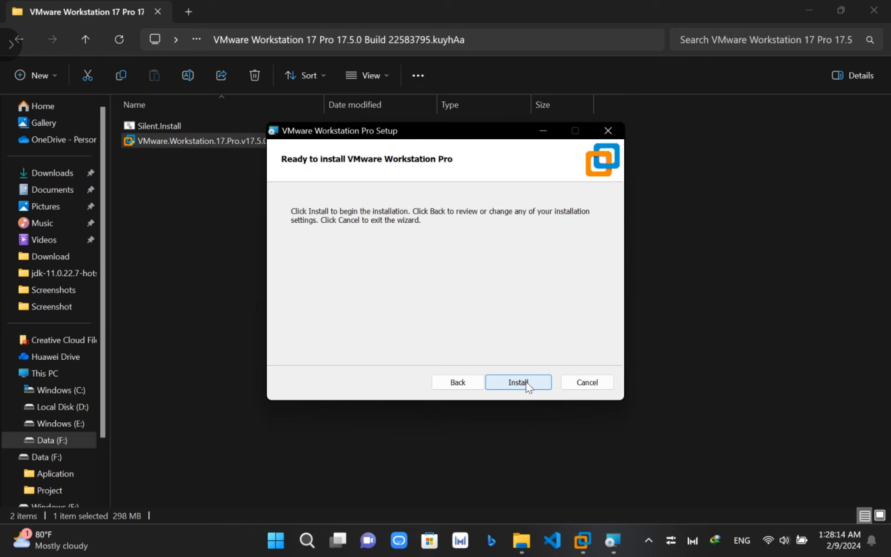
- Install VMware Workstation Pro and wait for the Completed the Setup Wizard page
click(526, 382)
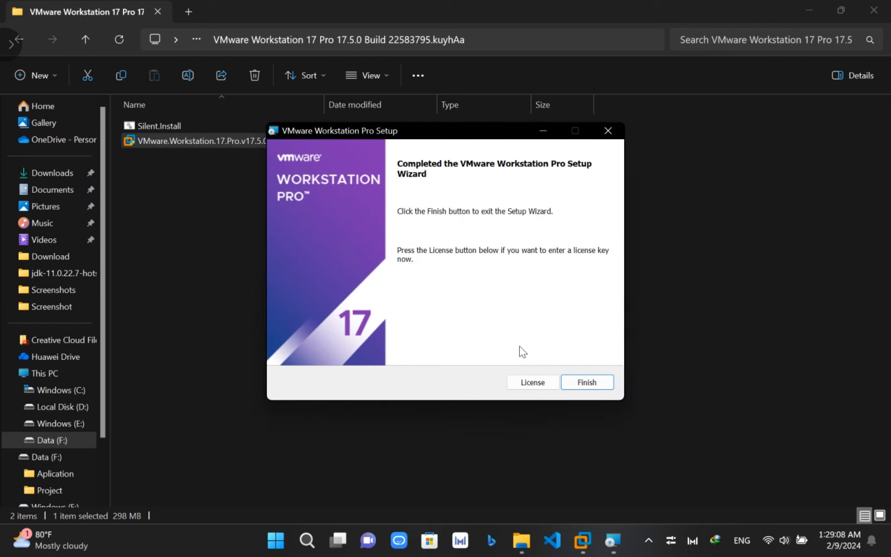
- Finish the setup wizard and restart, returning to the desktop with the Workstation shortcut
click(577, 384)
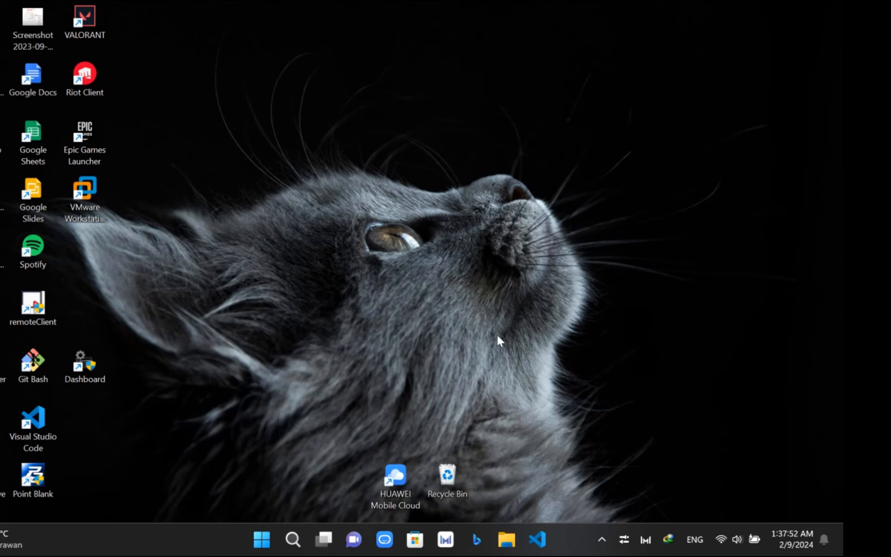
- Extract the Unlocker-v2.0.0a-x64 zip in D:\Download into D:\Download\Unlocker-v2.0.0a-x64
click(506, 542)
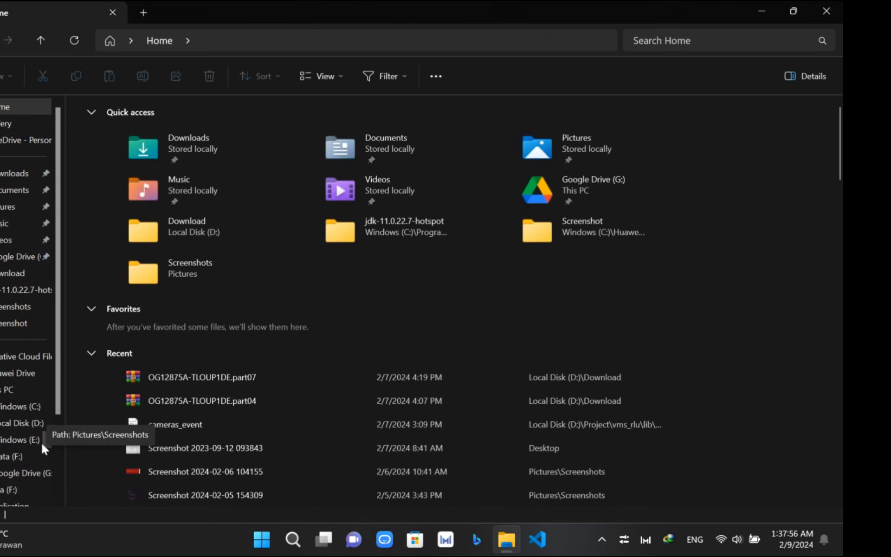
click(19, 425)
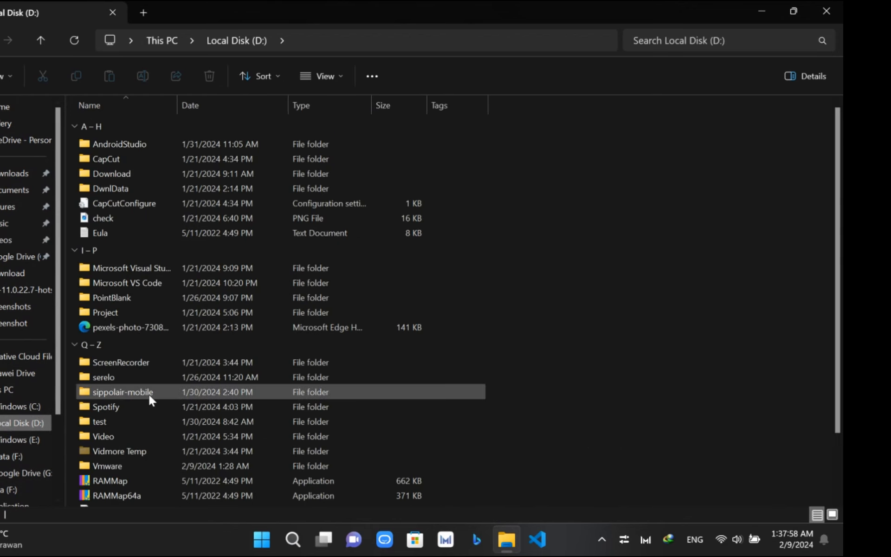
scroll(148, 392, down, 1)
scroll(148, 392, down, 1)
scroll(148, 392, up, 2)
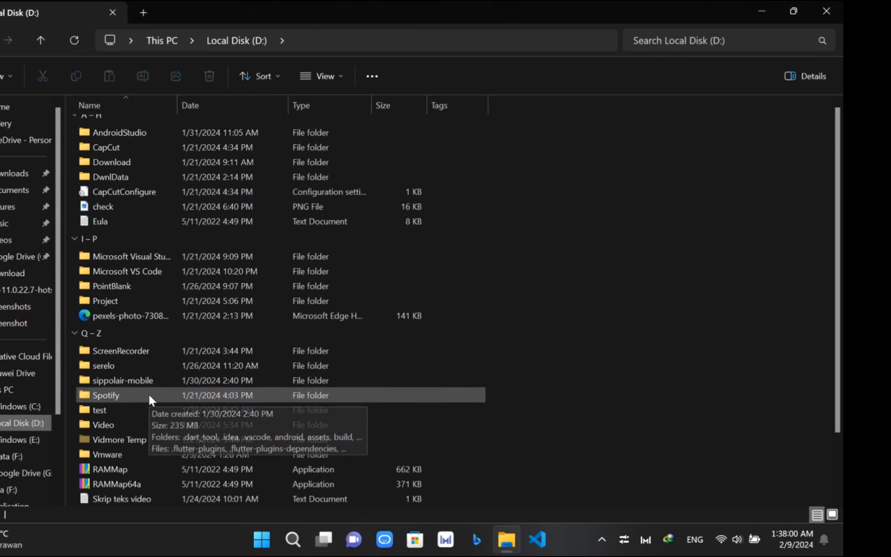
double_click(117, 178)
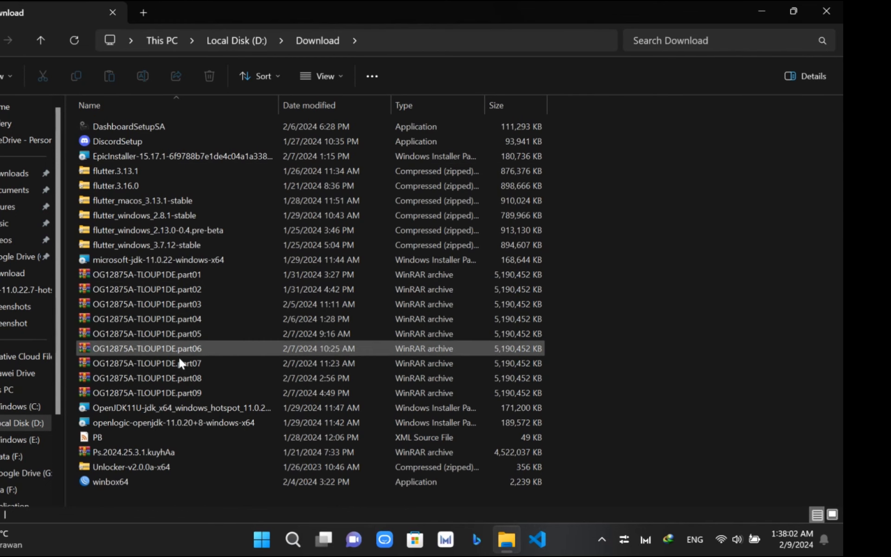
click(160, 467)
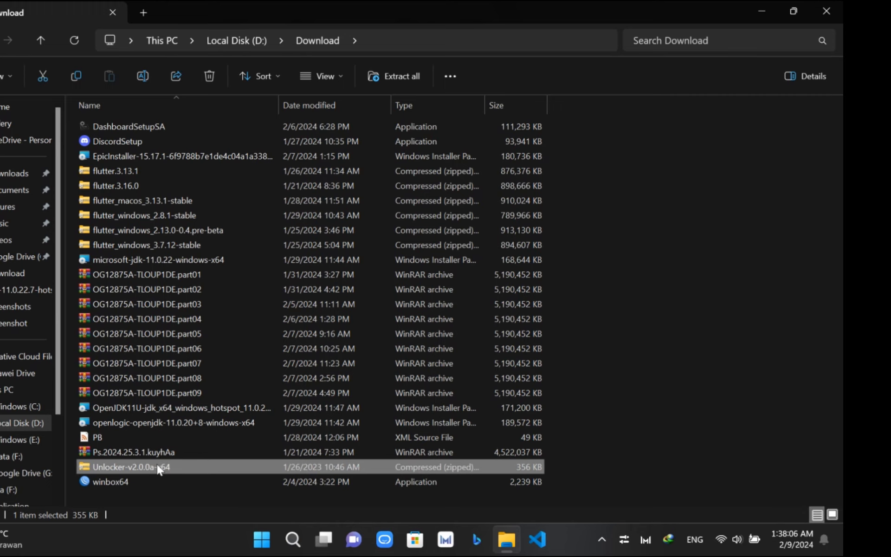
right_click(160, 469)
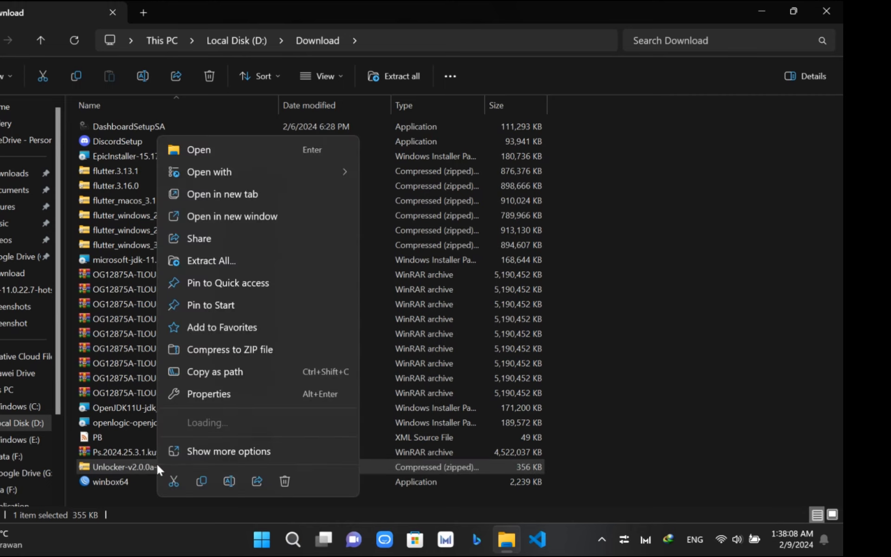
click(216, 262)
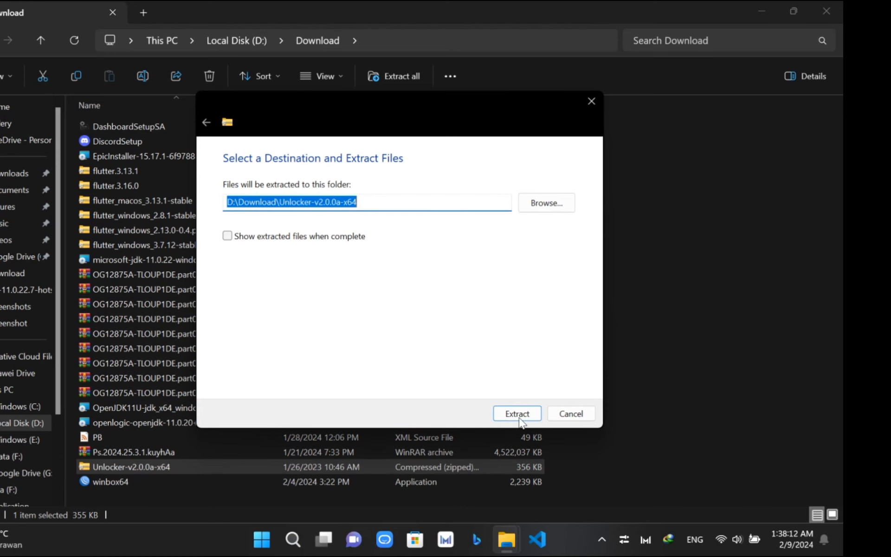
click(517, 413)
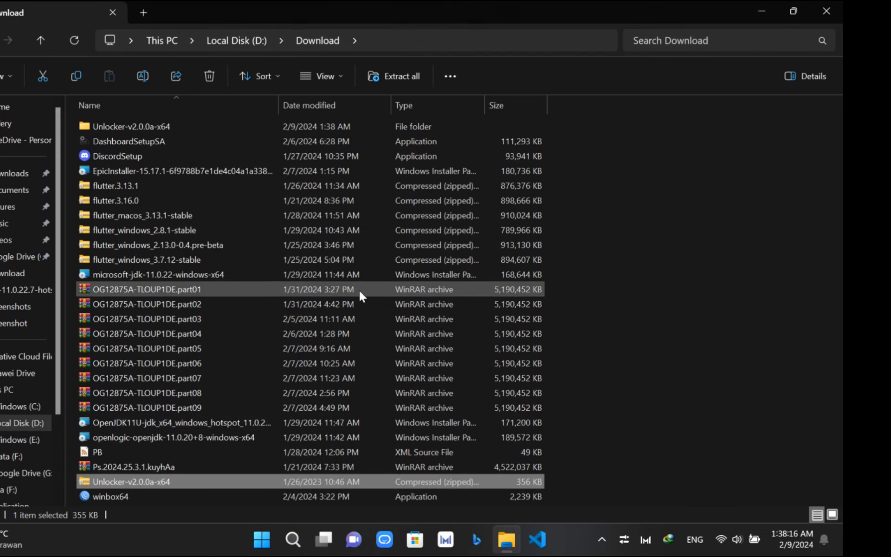
- Run Auto-Unlocker from the extracted folder and patch VMware in D:\Vmware until it reports success
double_click(201, 131)
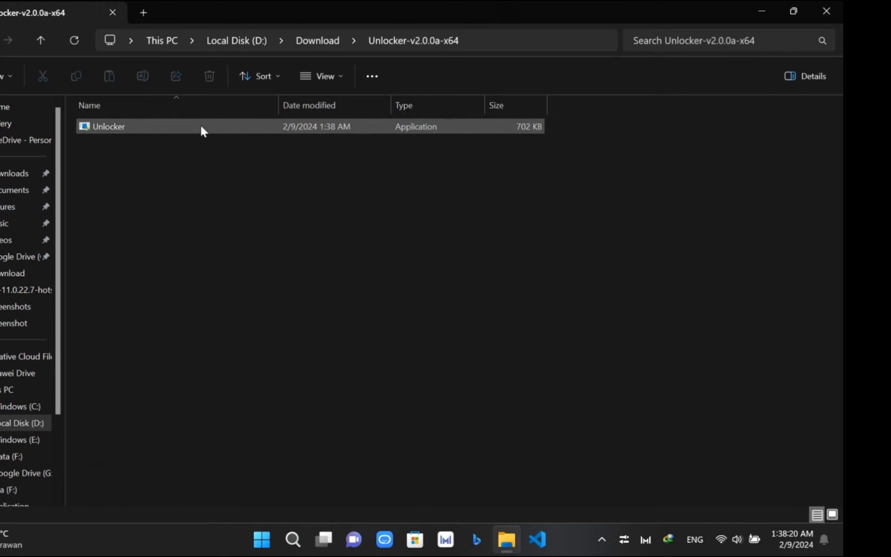
double_click(201, 131)
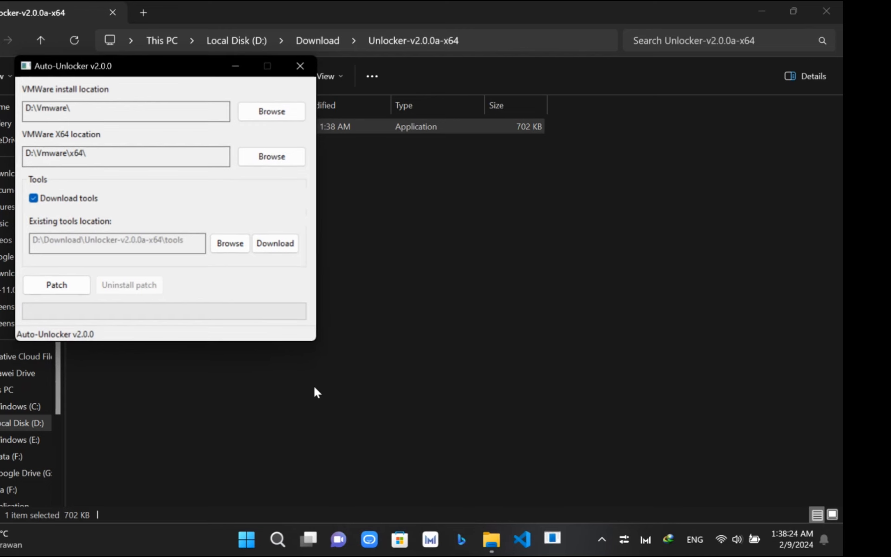
drag(185, 70, 339, 147)
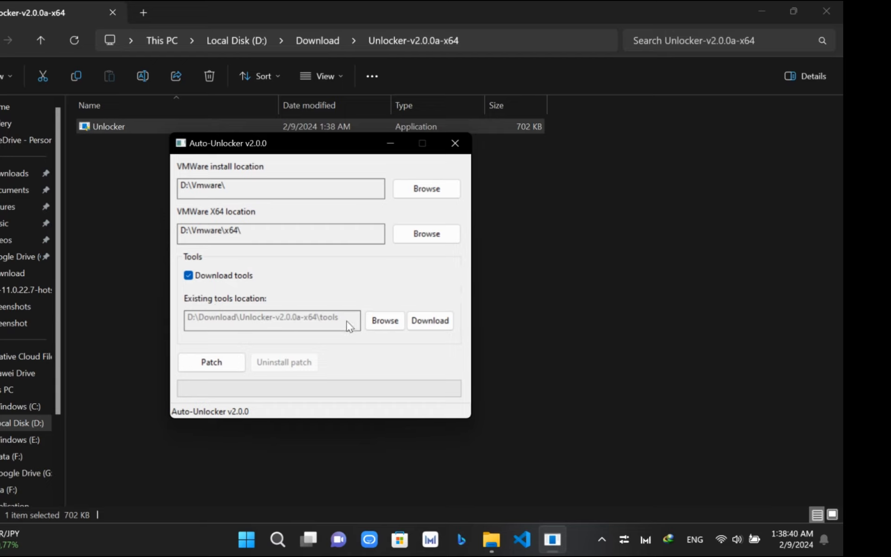
click(218, 364)
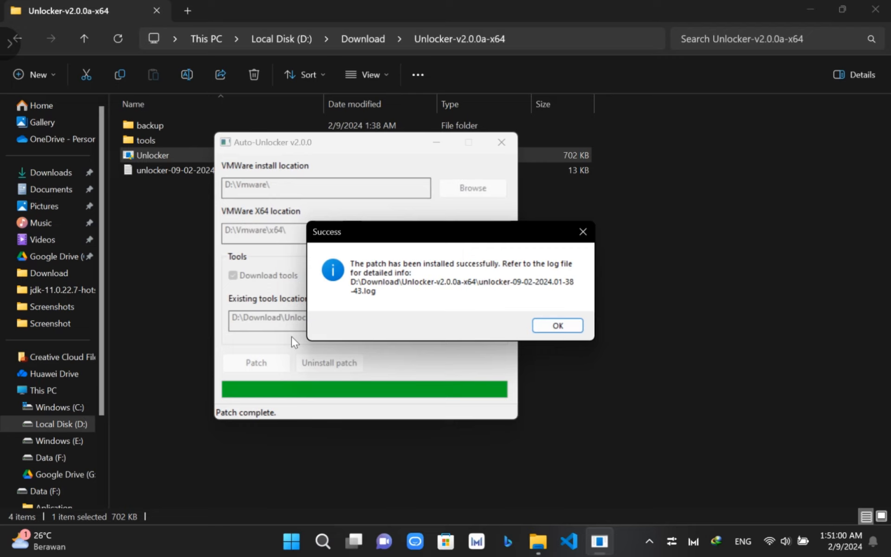
click(557, 327)
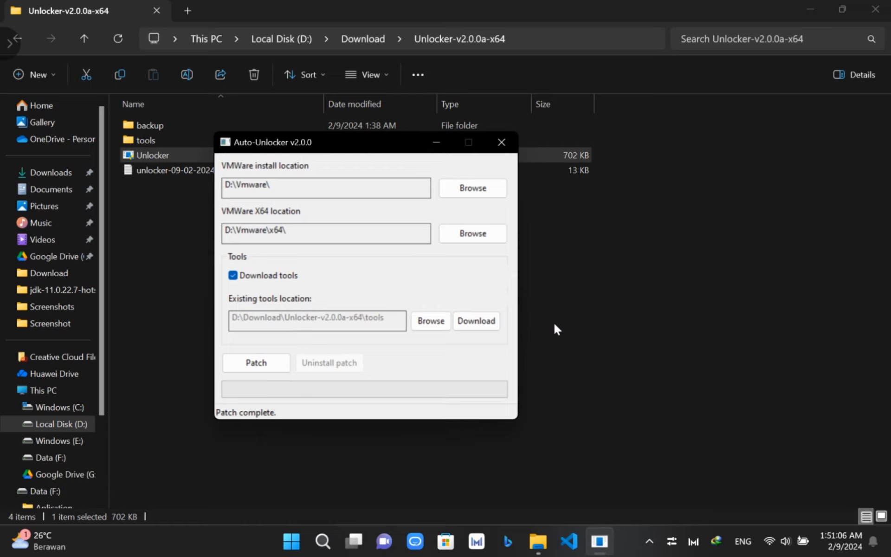
- Close Auto-Unlocker and File Explorer, then launch VMware Workstation Pro from the desktop shortcut
click(504, 144)
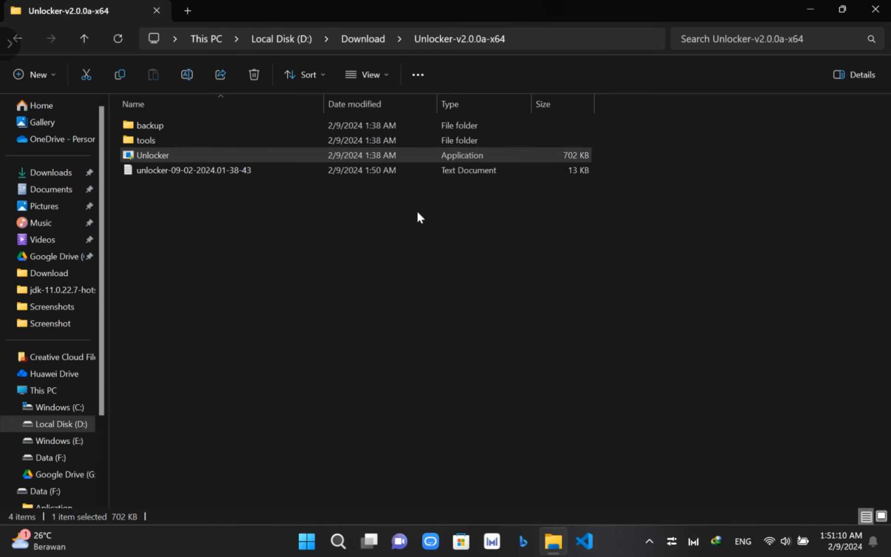
click(876, 14)
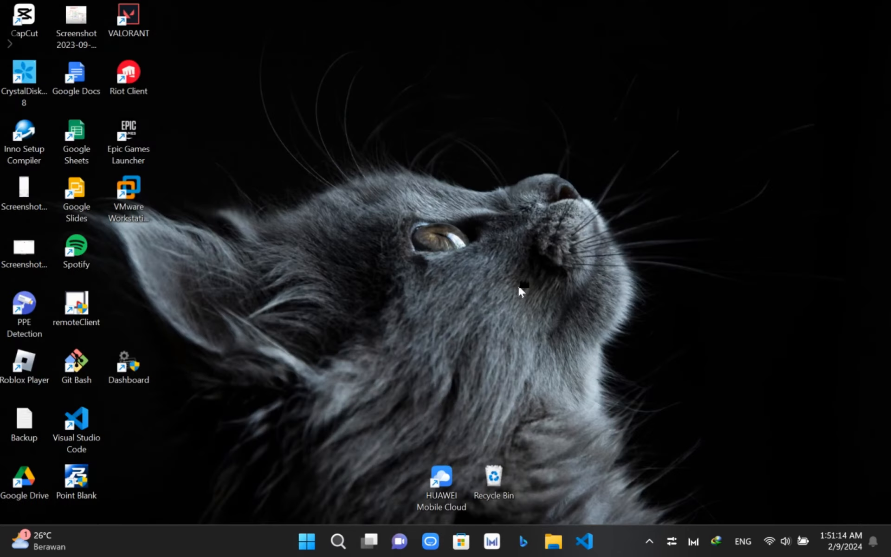
click(139, 191)
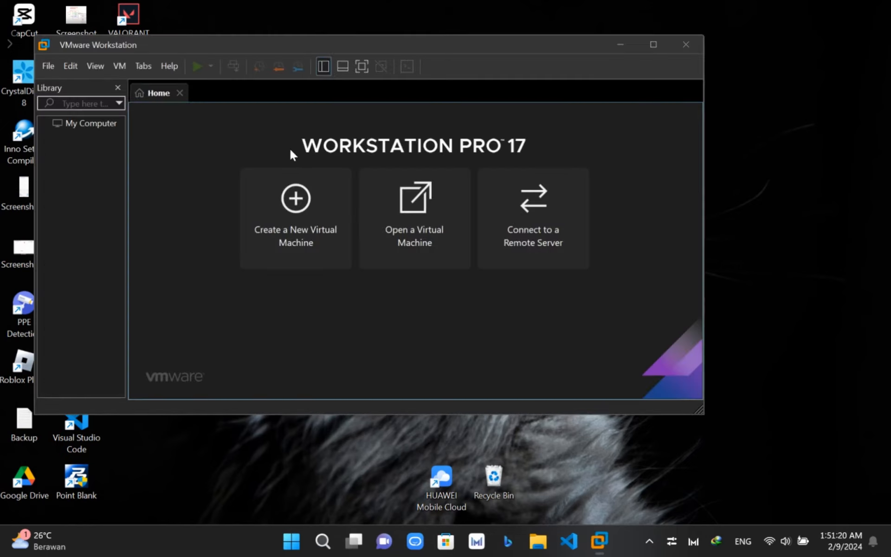
drag(393, 47, 506, 105)
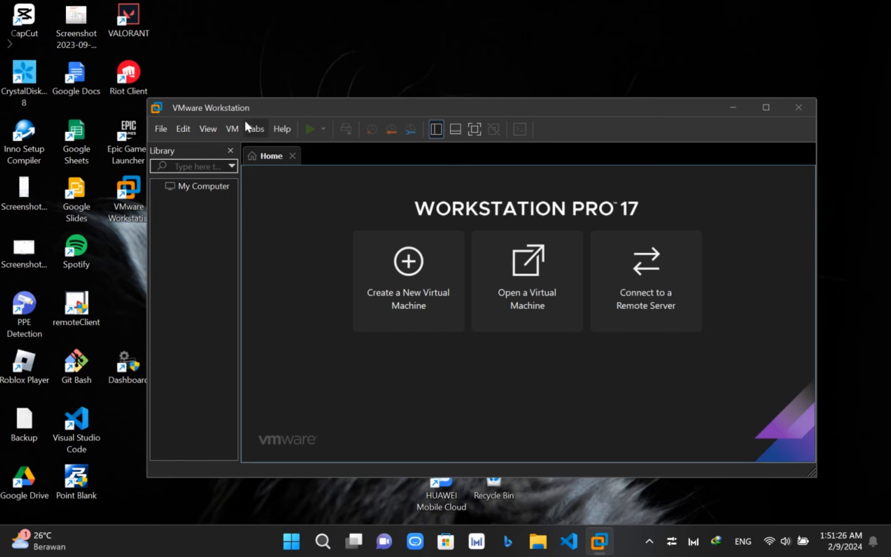
- Browse the File, View, VM and Help menus on the Home page, then dismiss them
click(160, 130)
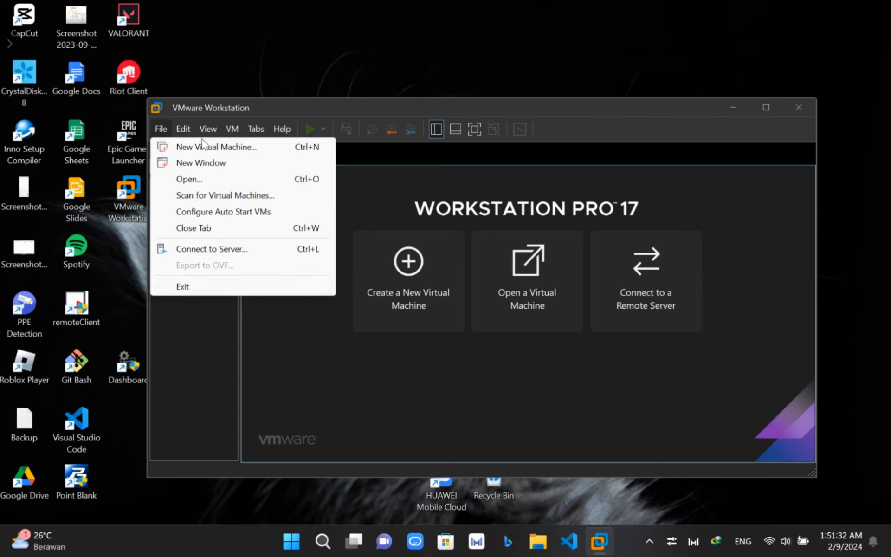
mouse_move(189, 133)
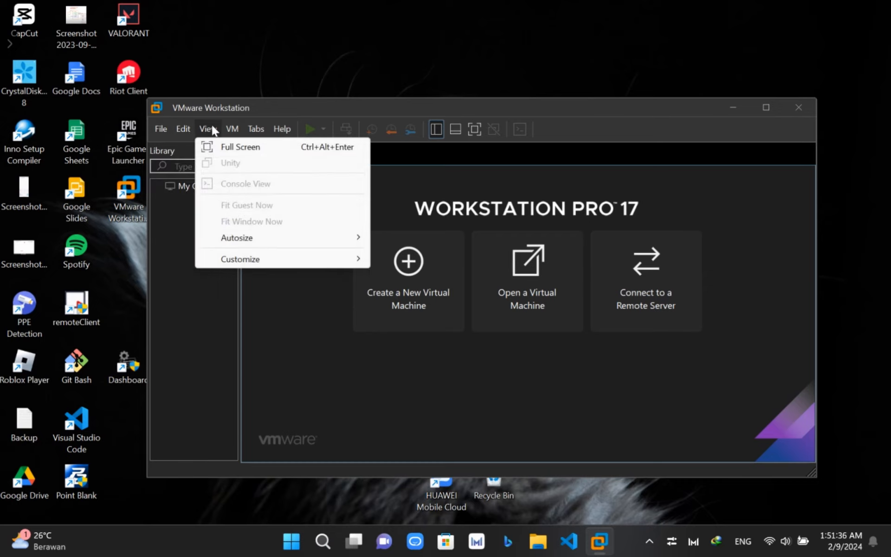
mouse_move(238, 245)
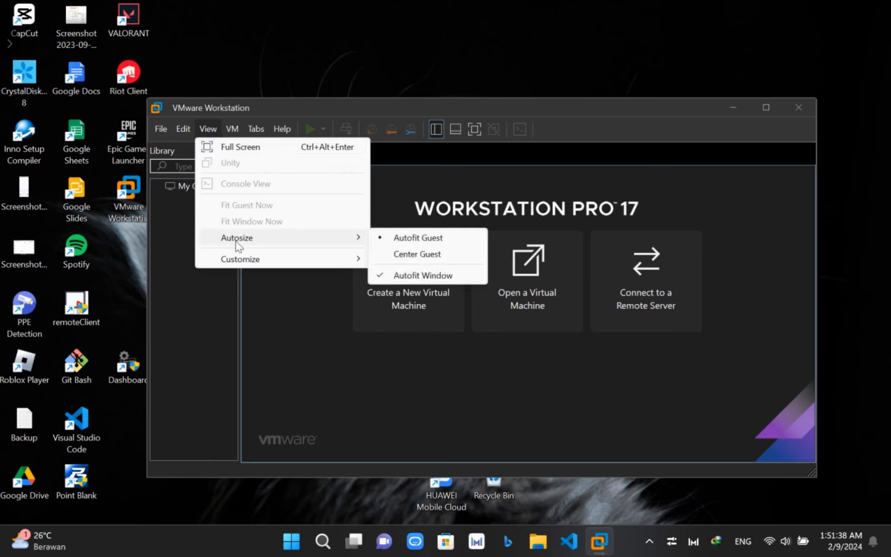
mouse_move(237, 268)
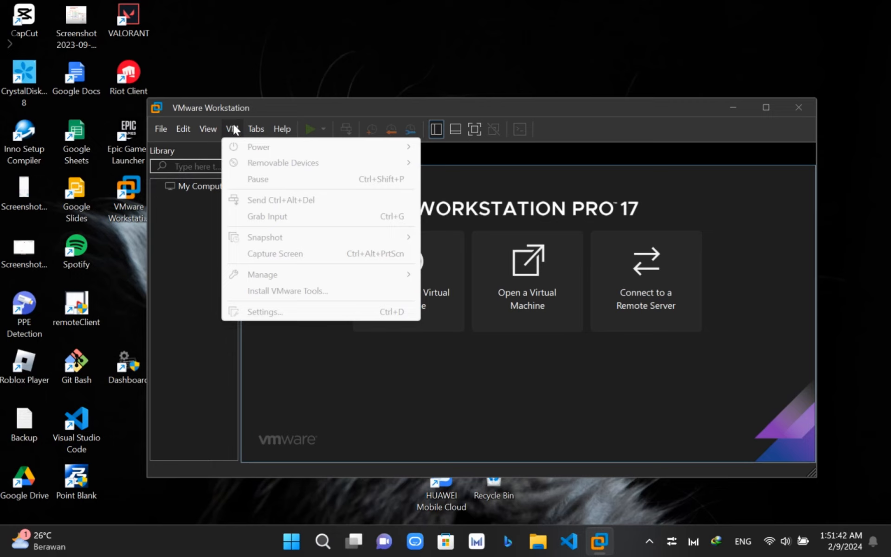
mouse_move(280, 134)
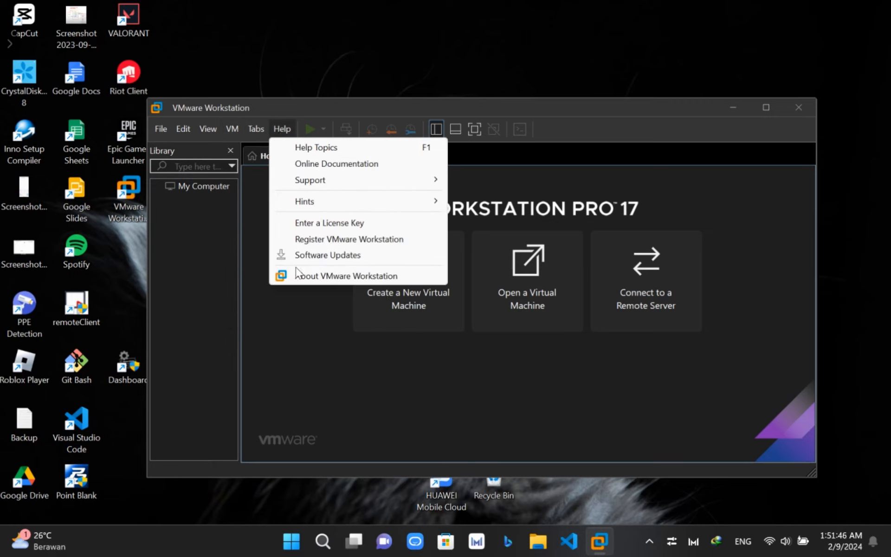
click(194, 218)
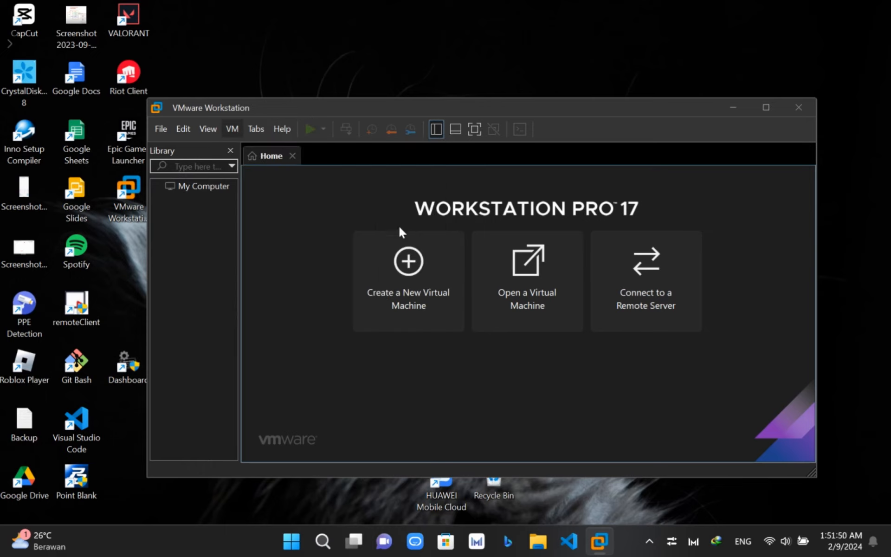
- Start a Typical new VM, installing the OS later, with Apple Mac OS X macOS 14 as guest
click(408, 276)
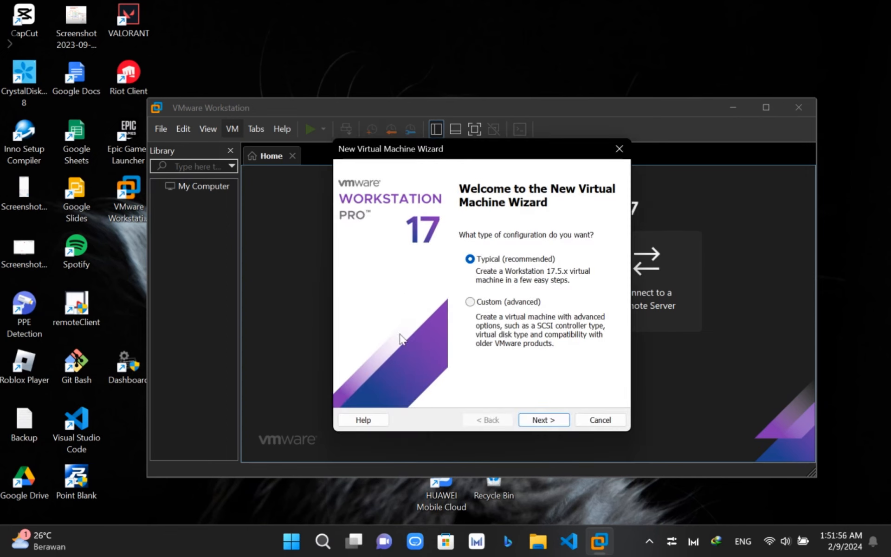
click(476, 302)
click(472, 259)
click(537, 420)
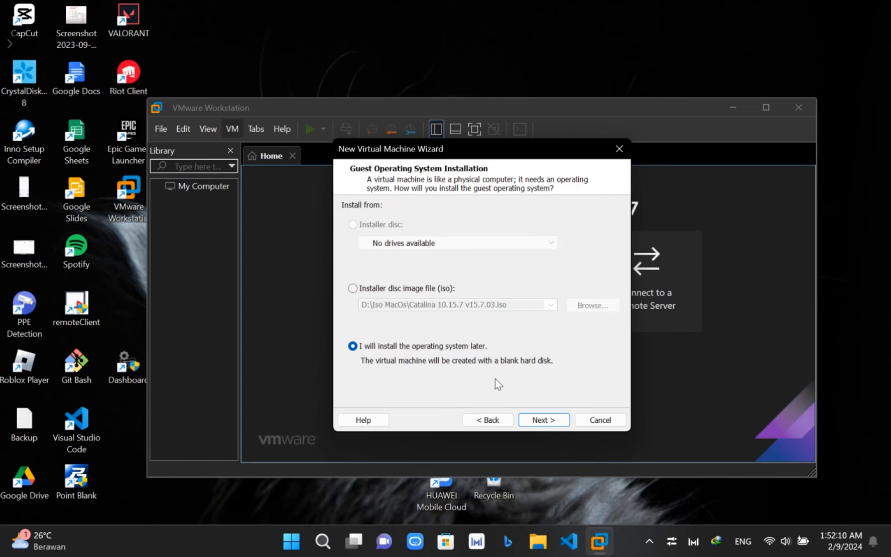
click(539, 420)
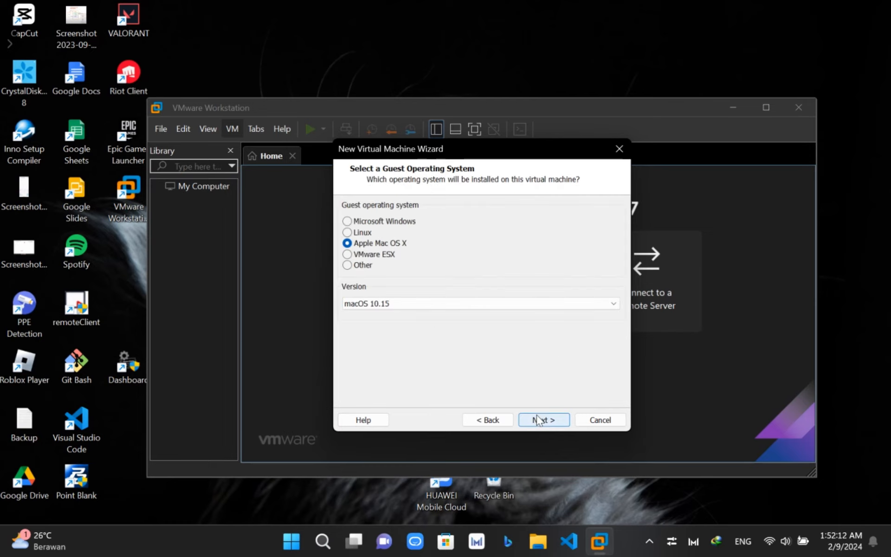
click(419, 304)
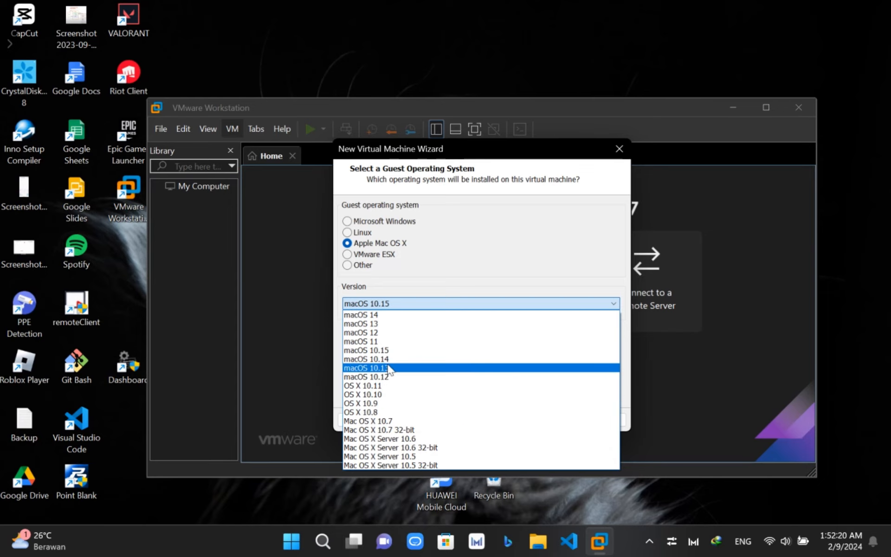
click(383, 316)
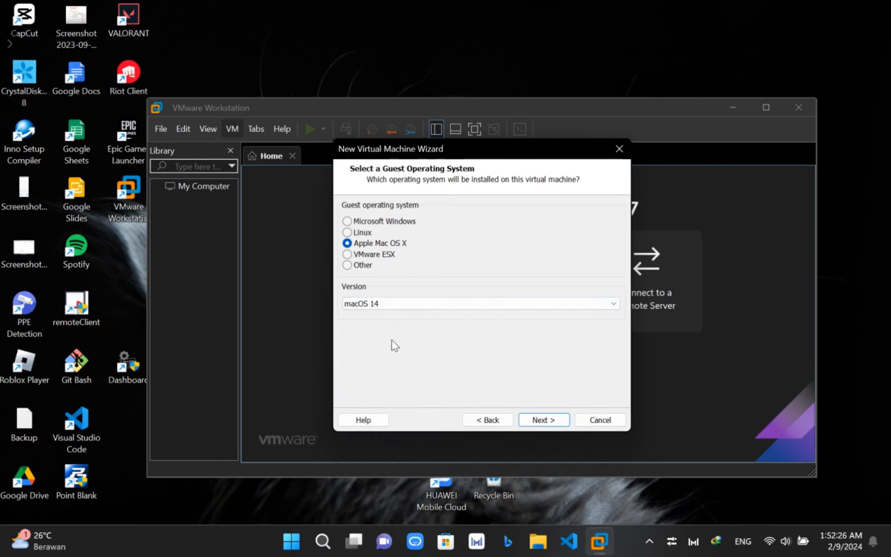
- Move on to the naming page and browse for a different virtual machine location
click(556, 422)
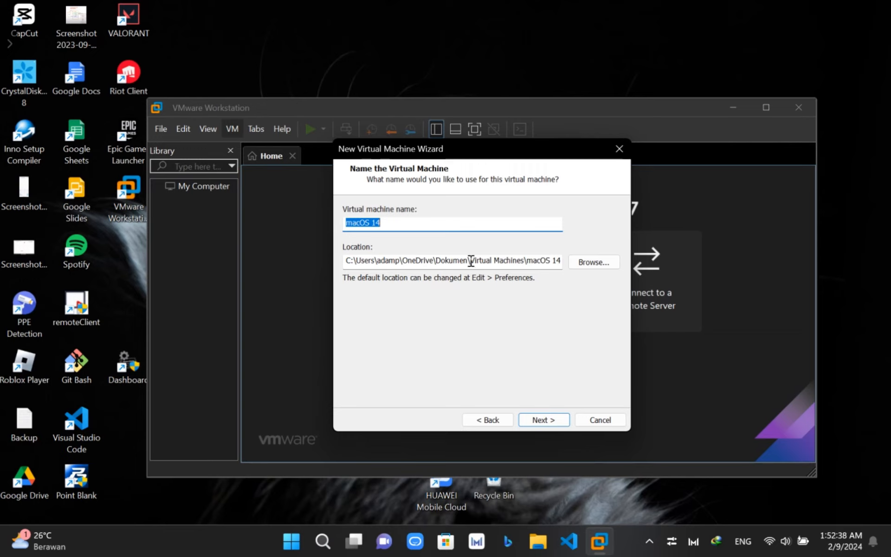
drag(470, 261, 525, 260)
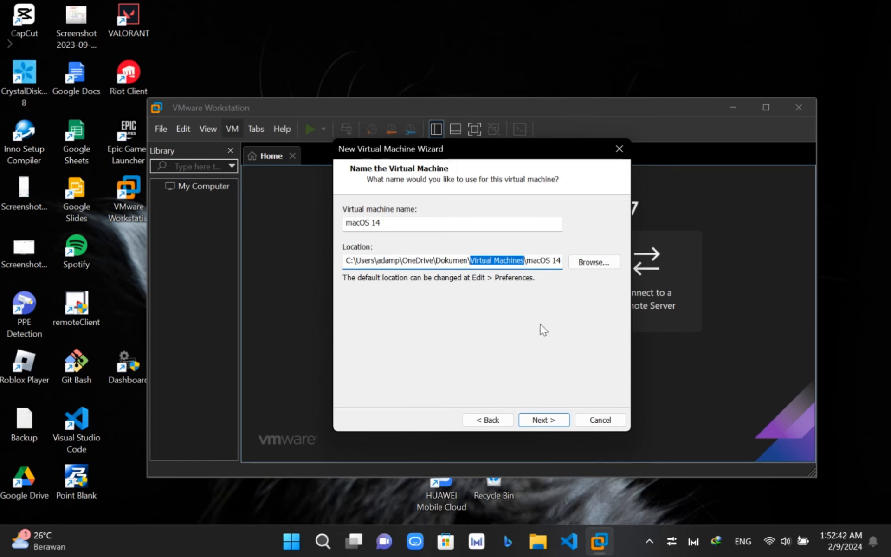
click(594, 262)
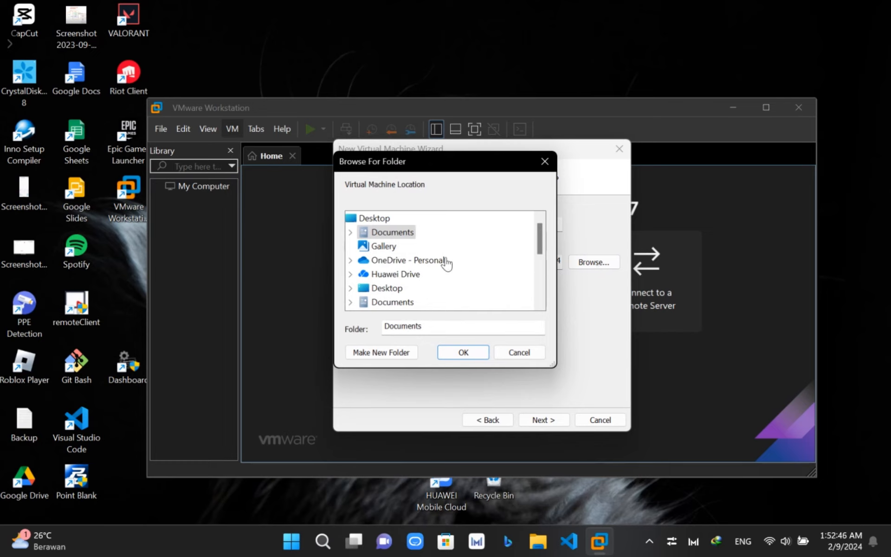
scroll(389, 299, down, 4)
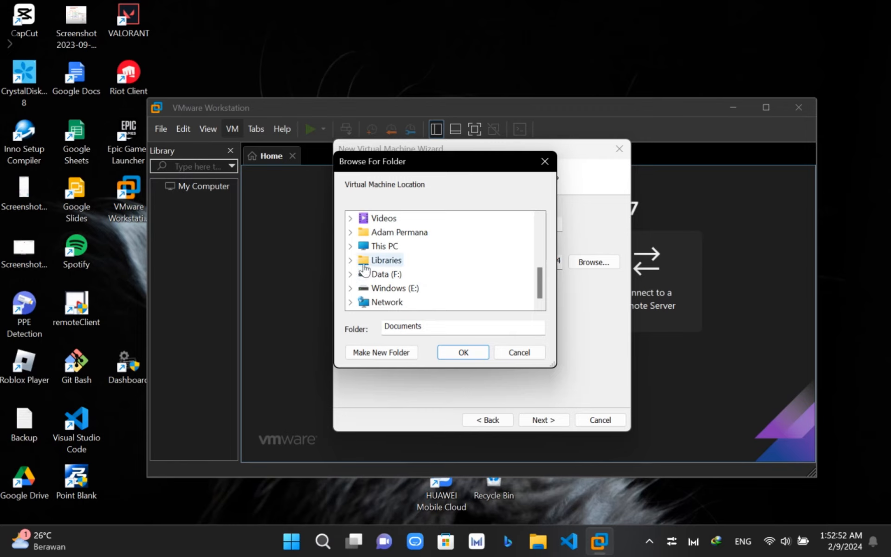
- Create a VirtualMachines folder on Local Disk (D:) and choose it as the VM location
click(348, 246)
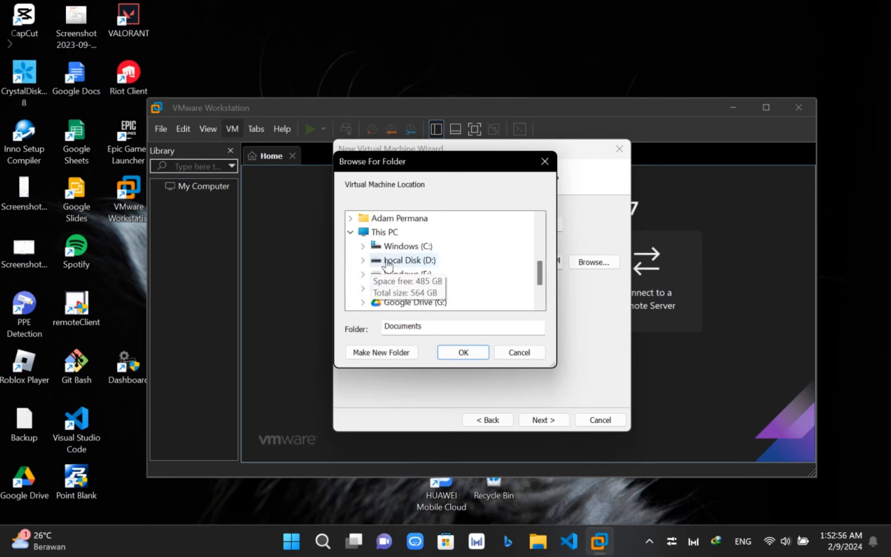
double_click(388, 261)
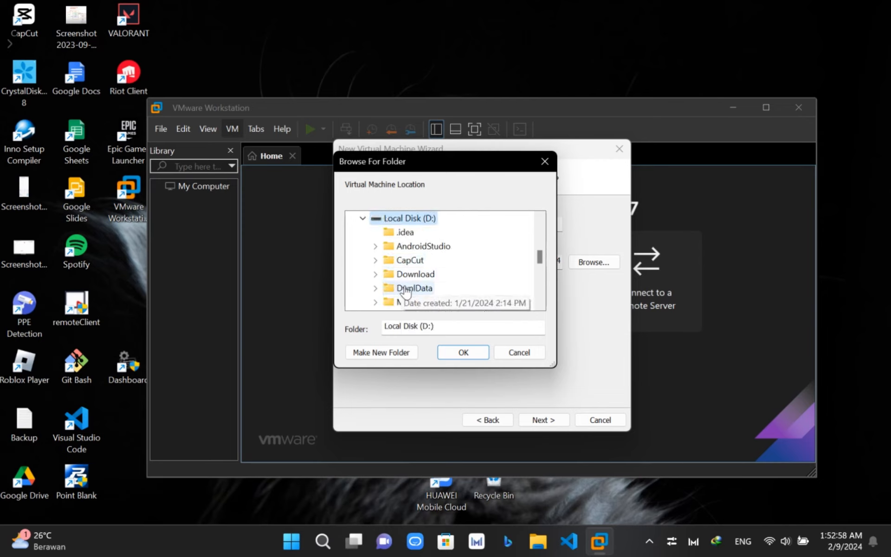
click(388, 354)
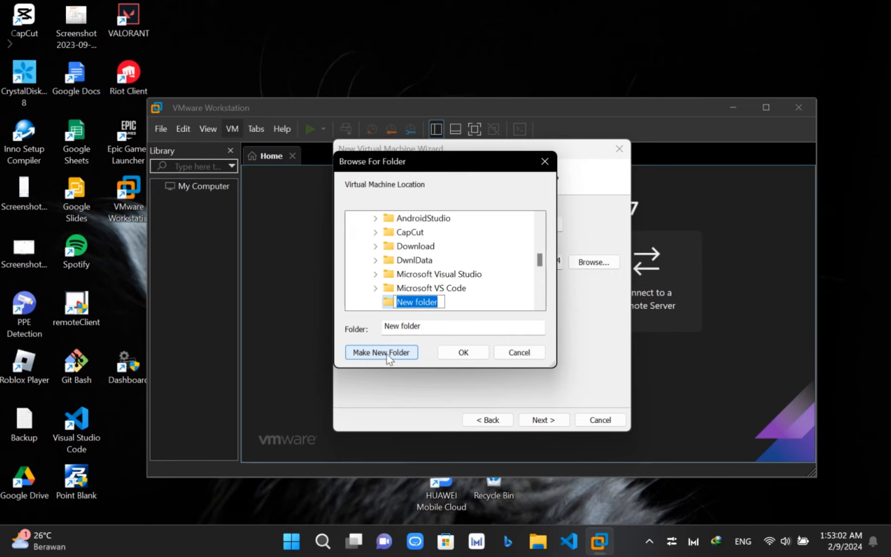
text(Virtual Machines)
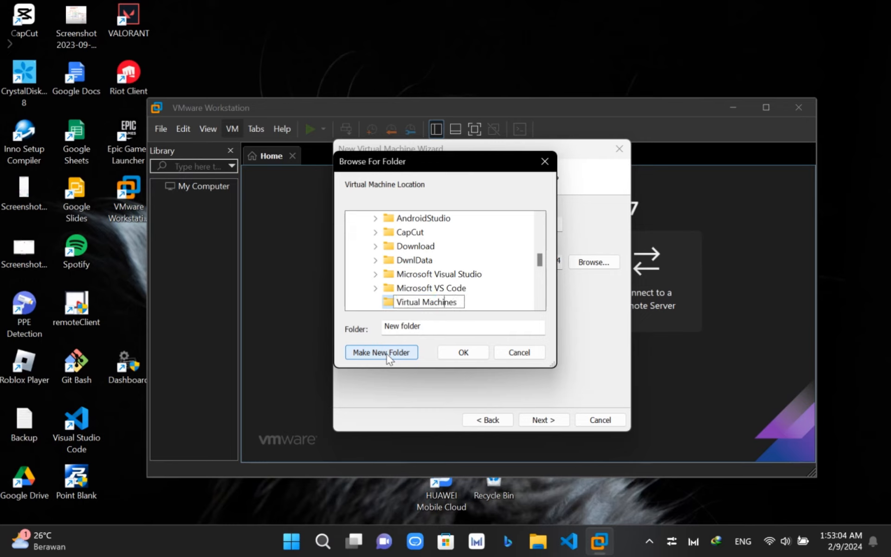
key(Left)
key(Left)
key(Left)
key(Left)
key(Left)
key(BackSpace)
click(475, 302)
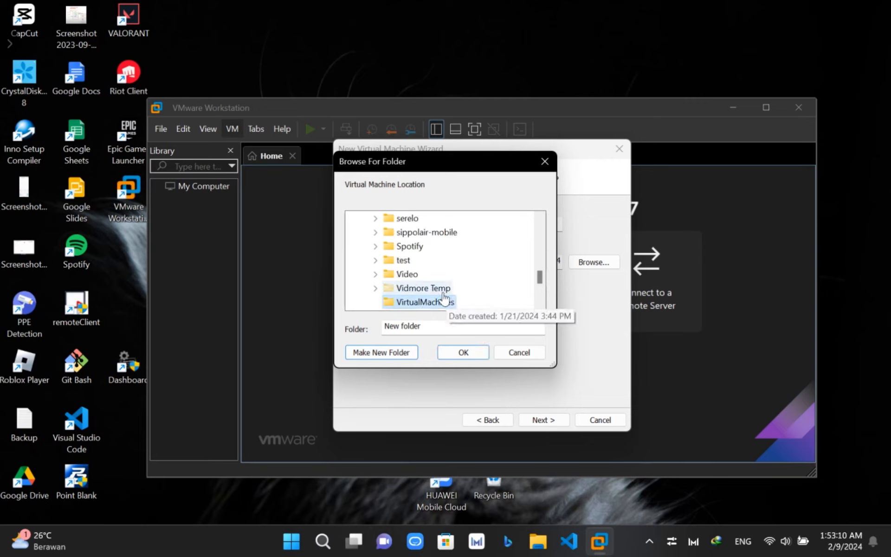
scroll(443, 295, down, 1)
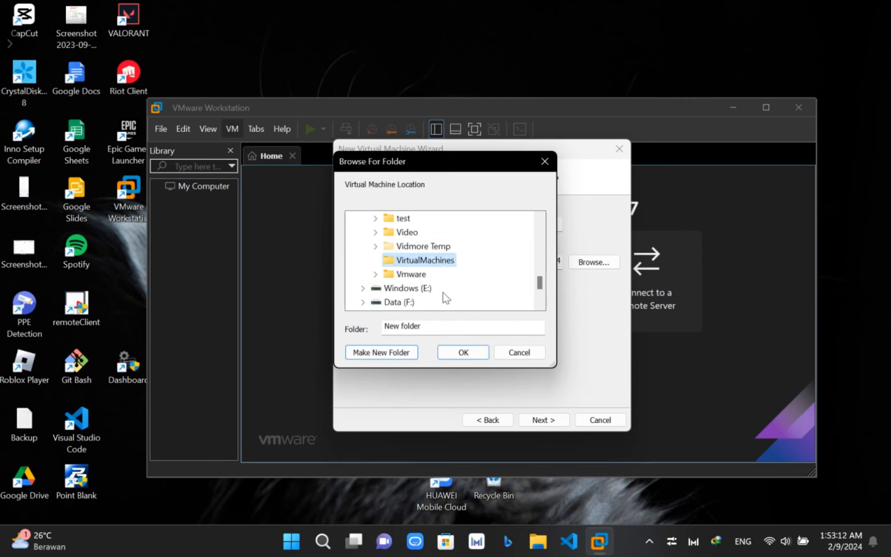
click(465, 354)
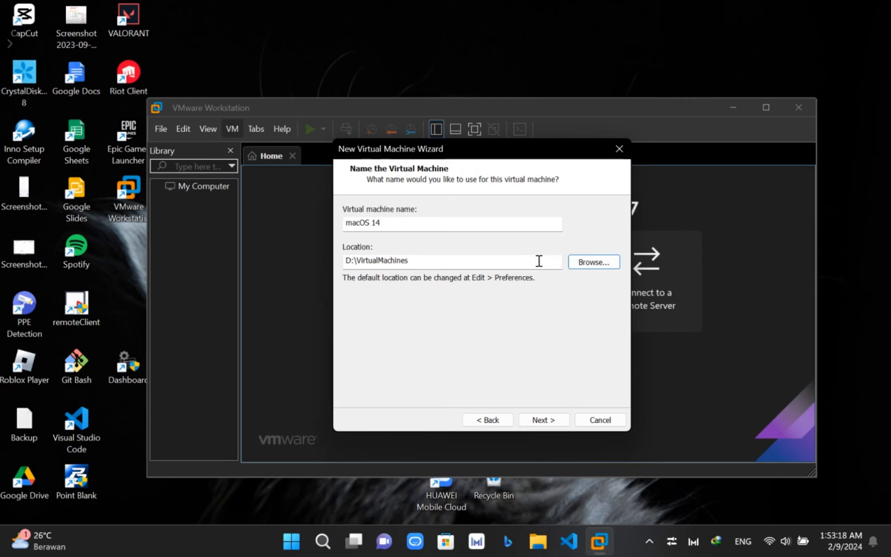
- Set the maximum disk size to 170 GB, keep the split virtual disk, and reach the summary
click(540, 420)
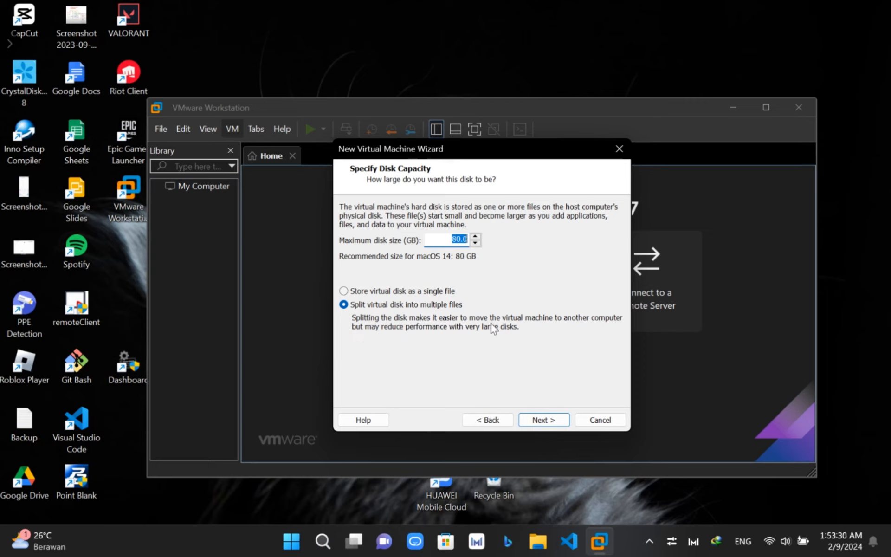
click(457, 239)
text(15)
click(476, 237)
click(457, 241)
click(540, 420)
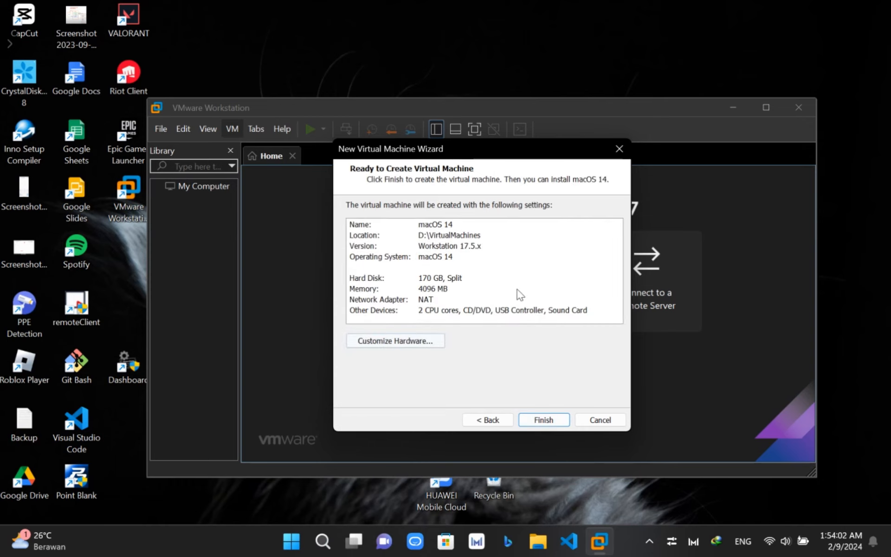
- In Customize Hardware, set 4 cores per processor and 5096 MB of memory
click(438, 343)
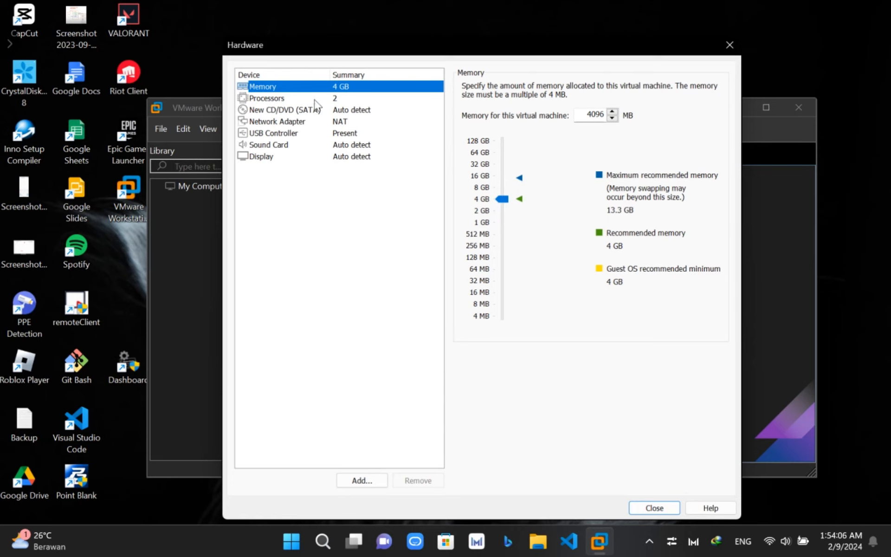
click(308, 98)
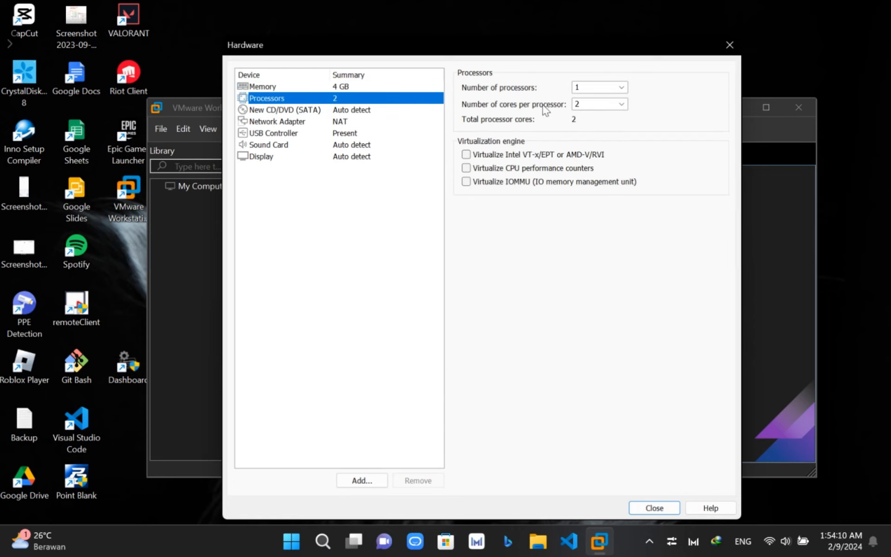
click(622, 104)
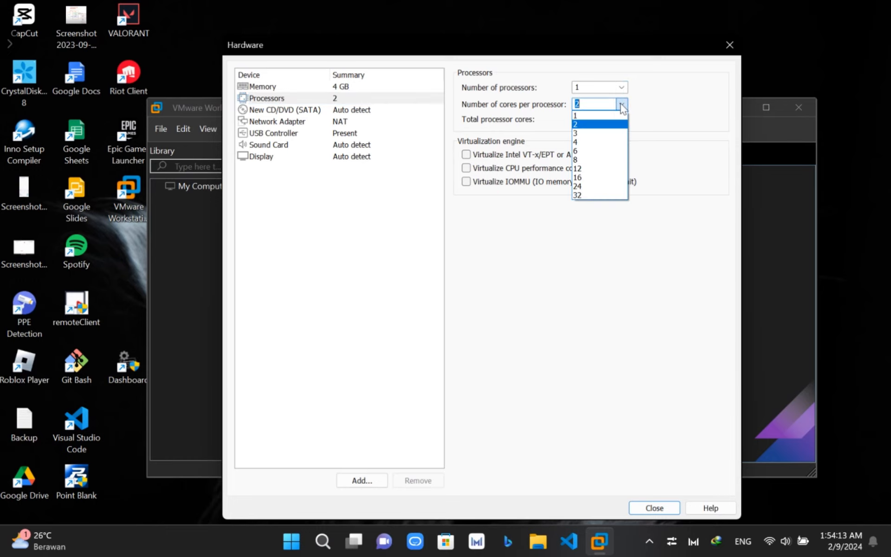
click(594, 142)
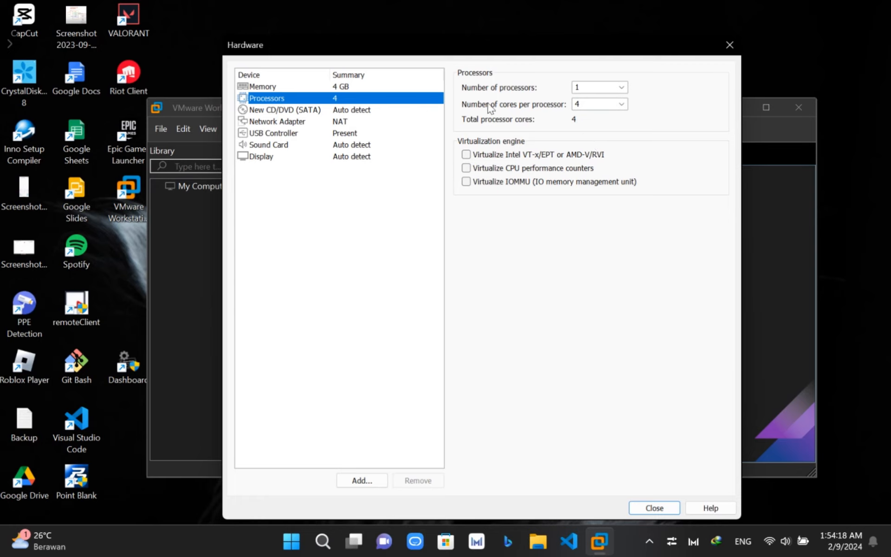
click(293, 89)
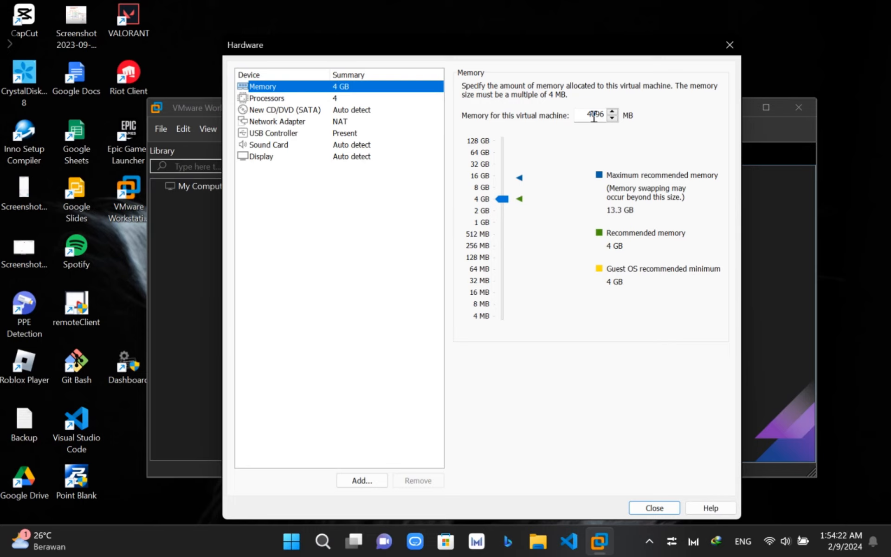
click(594, 116)
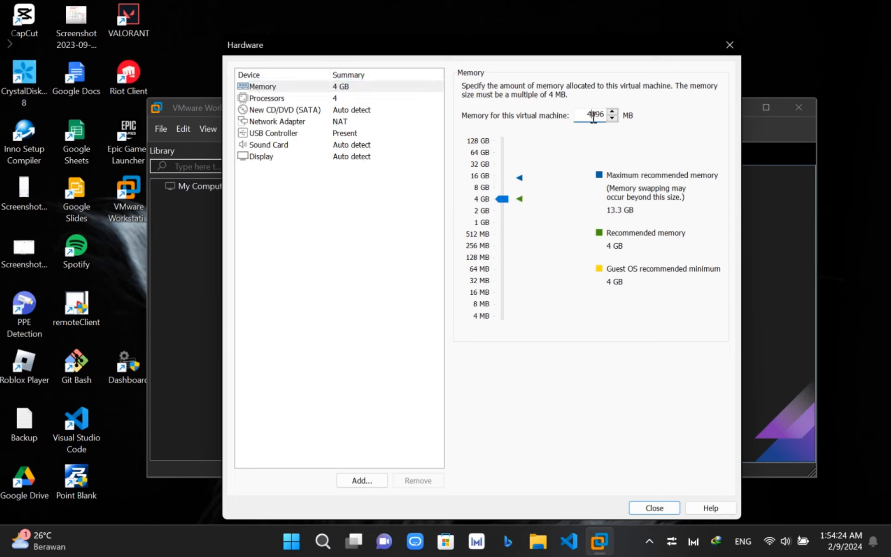
key(BackSpace)
text(5)
- Point the CD/DVD drive at the ISO image F:\Aplication\Monterey 12.6.1 v17.6.11.iso
click(347, 112)
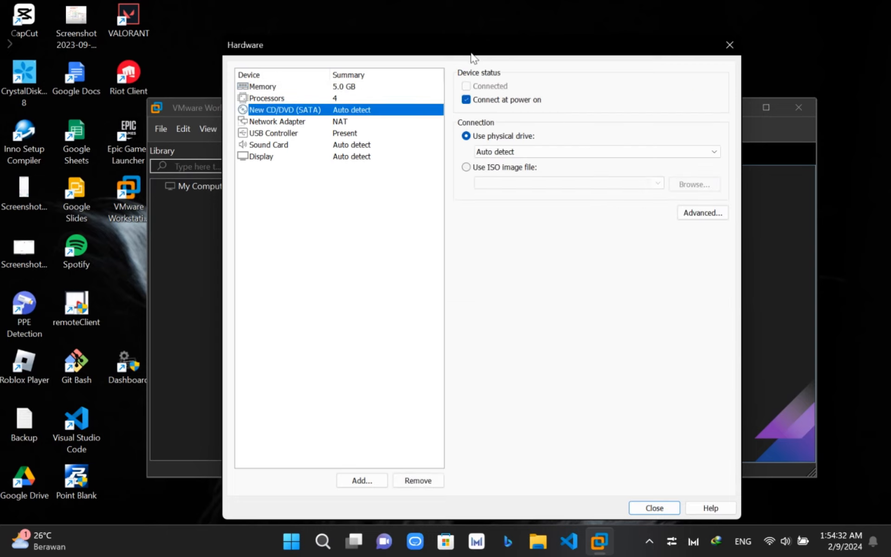
click(467, 167)
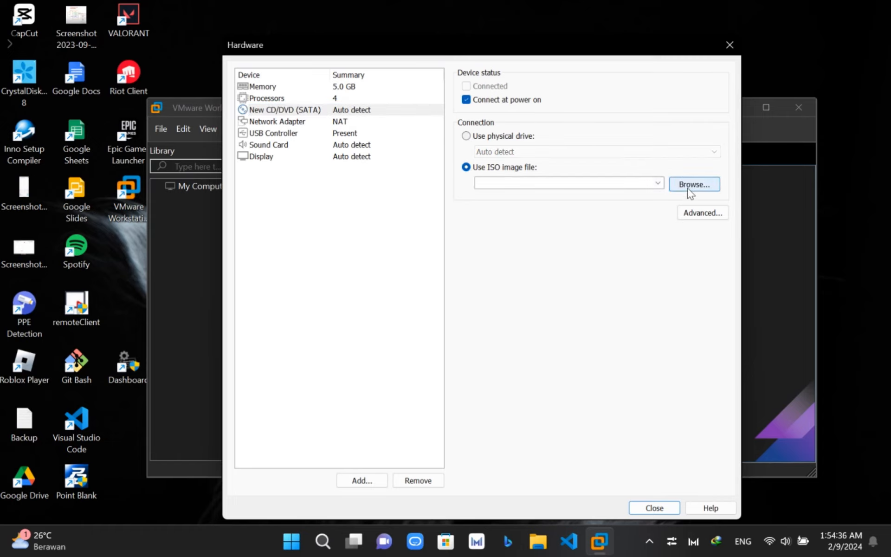
click(688, 189)
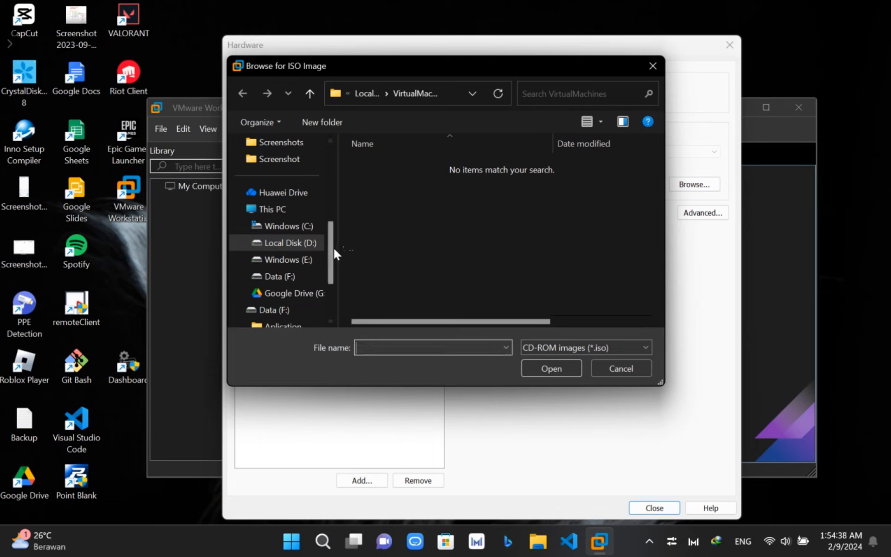
click(288, 279)
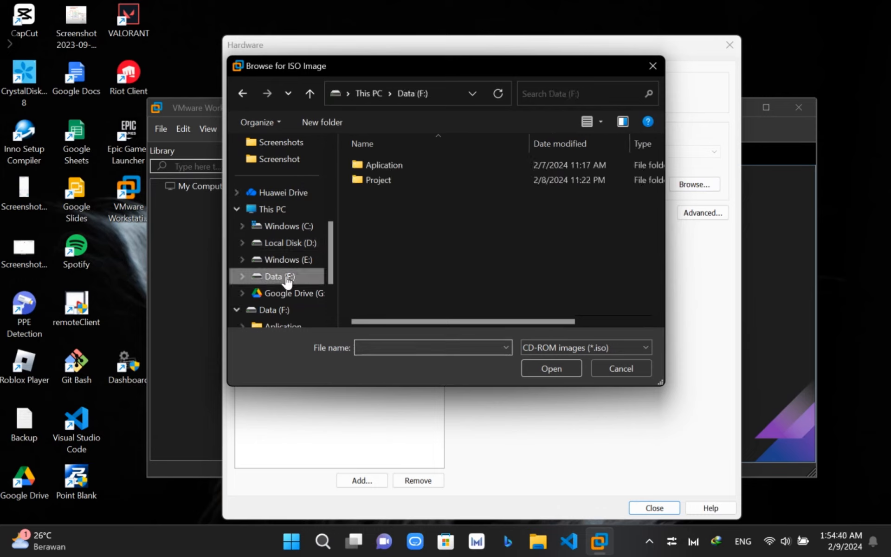
double_click(404, 170)
click(398, 242)
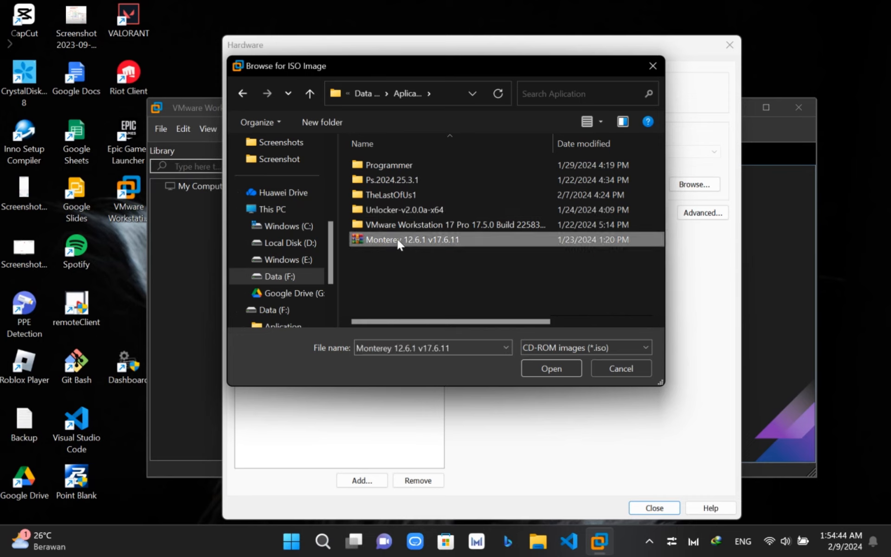
click(550, 368)
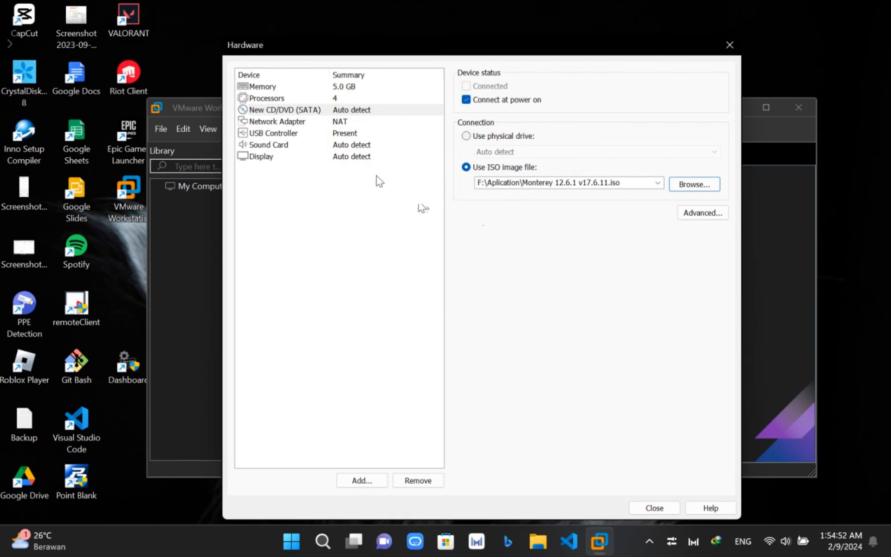
- Add a second CD/DVD drive to the hardware list
click(361, 481)
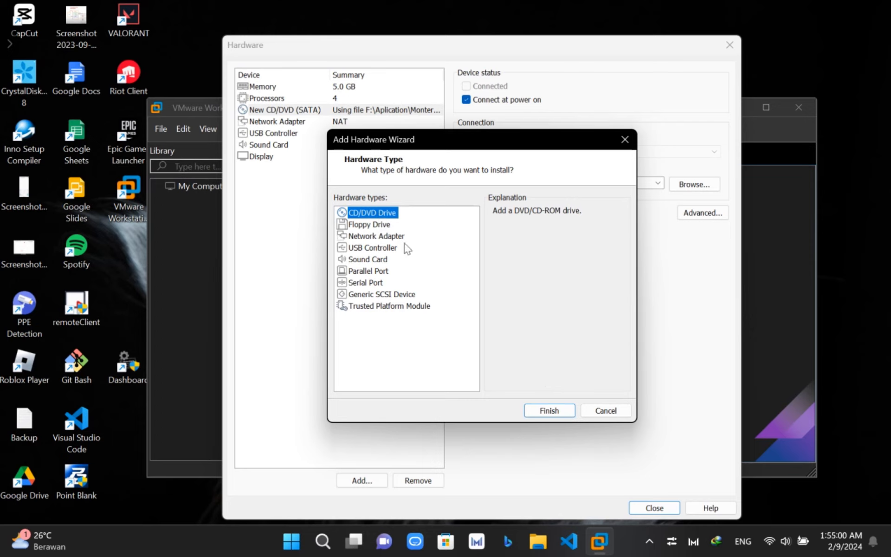
click(549, 409)
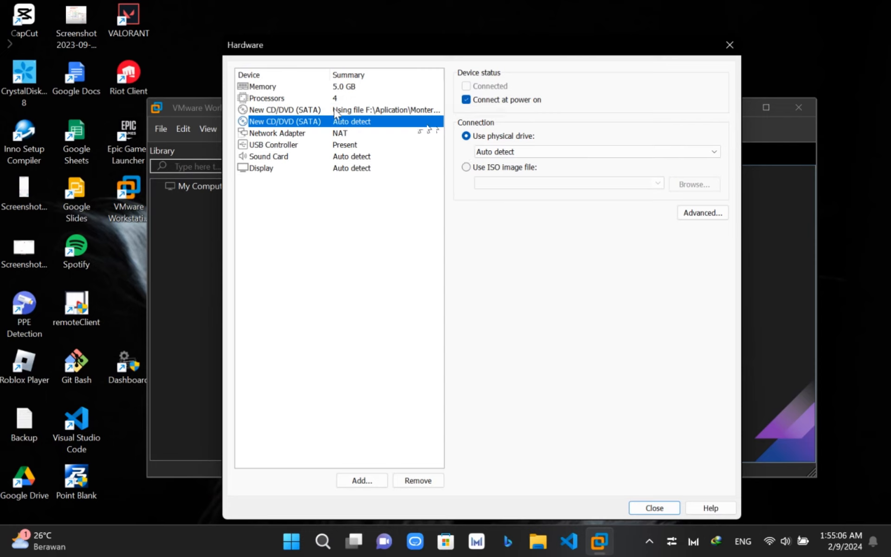
click(289, 133)
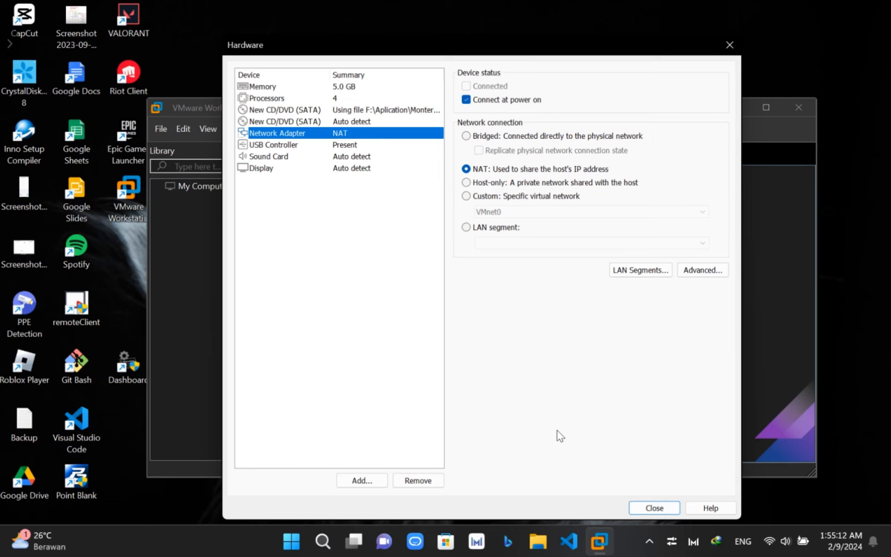
- Close the Hardware dialog and finish creating the macOS 14 virtual machine
click(653, 508)
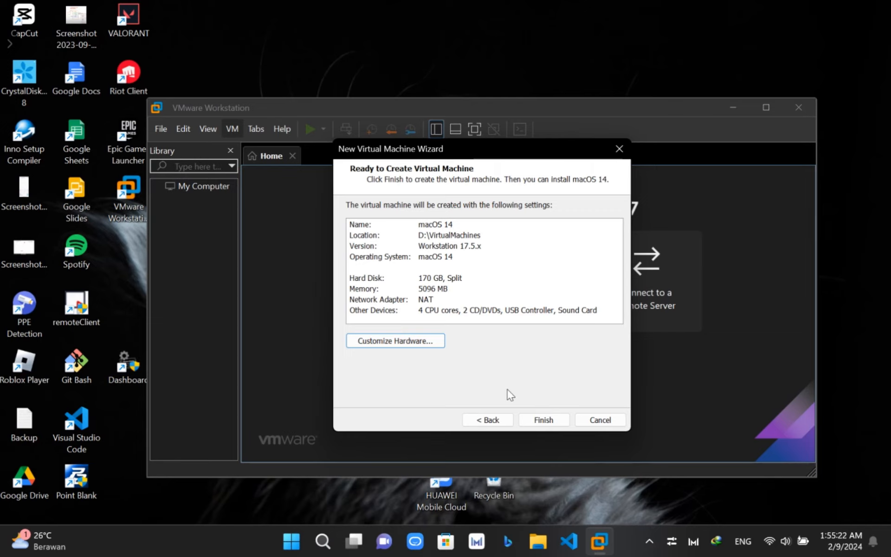
click(544, 419)
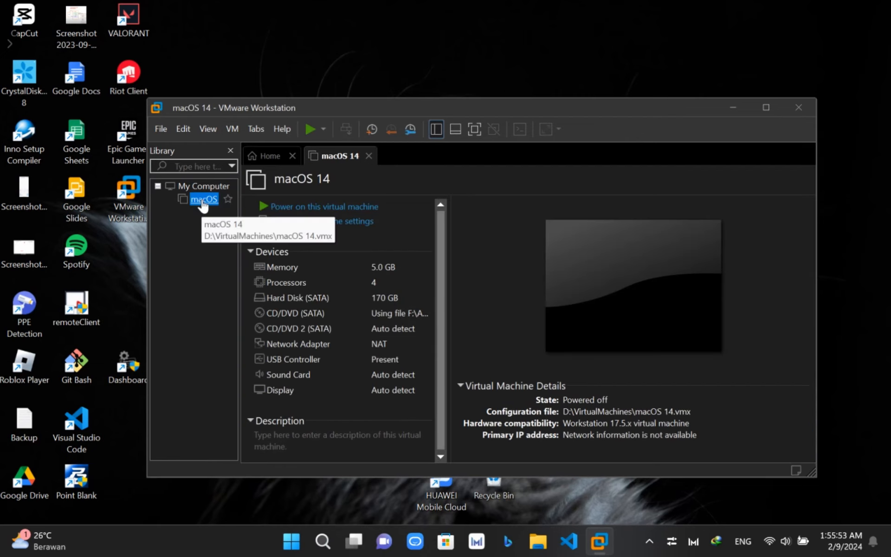
- Check the CD/DVD ISO in macOS 14's Settings, then launch File Explorer
right_click(203, 199)
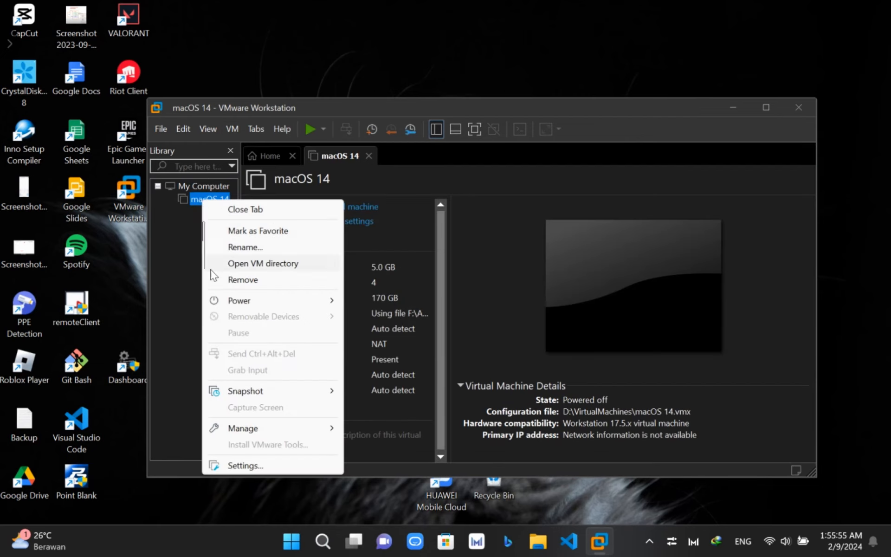
click(252, 466)
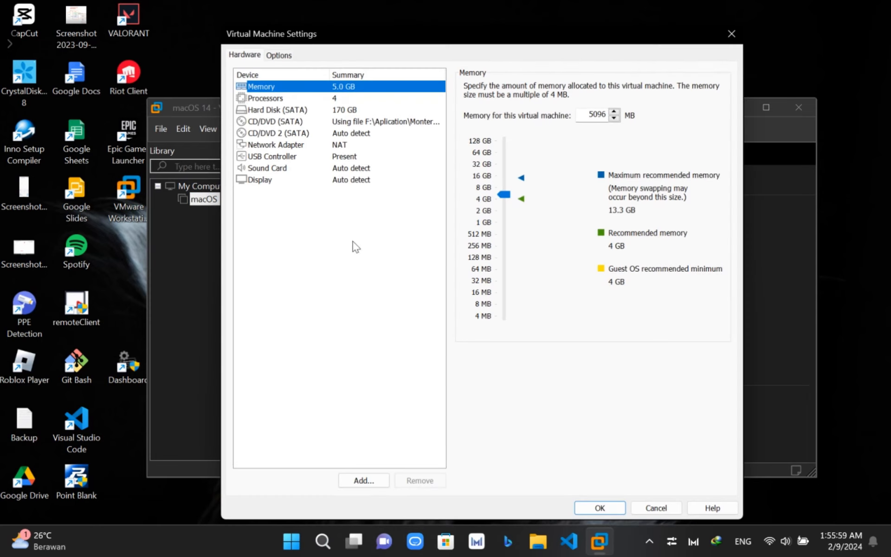
click(329, 122)
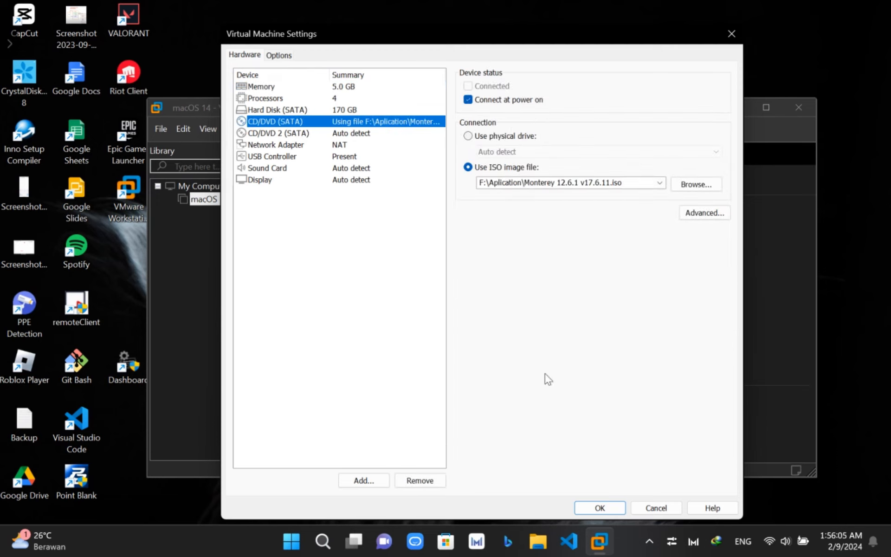
click(536, 541)
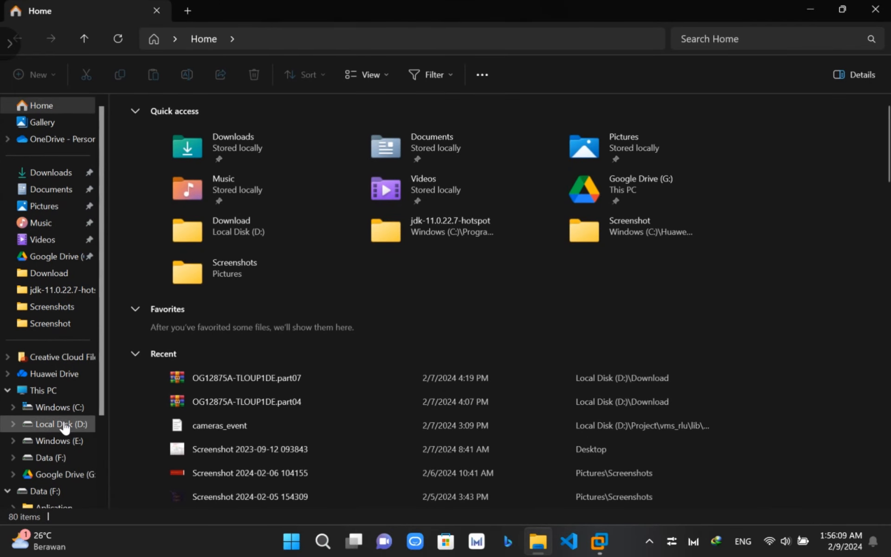
- Open the macOS 14 configuration file from D:\VirtualMachines in Notepad
click(65, 424)
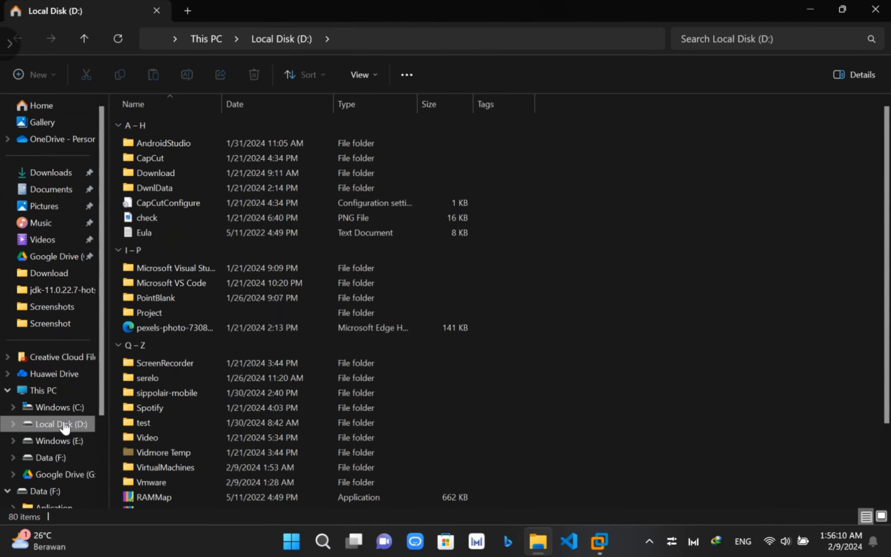
double_click(199, 468)
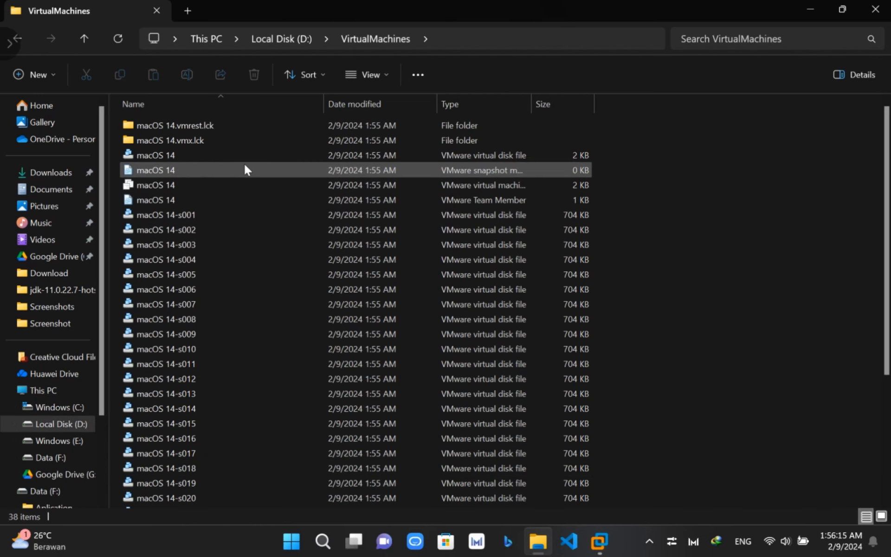
click(229, 189)
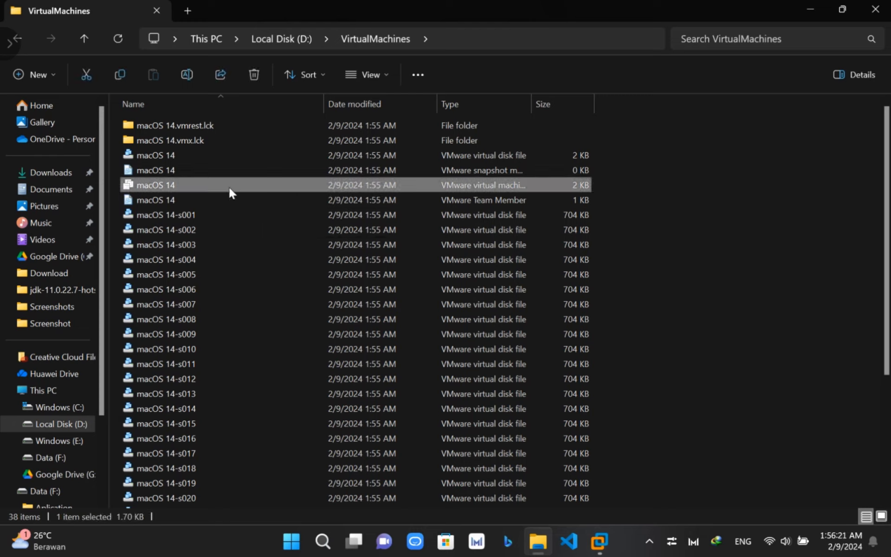
right_click(231, 191)
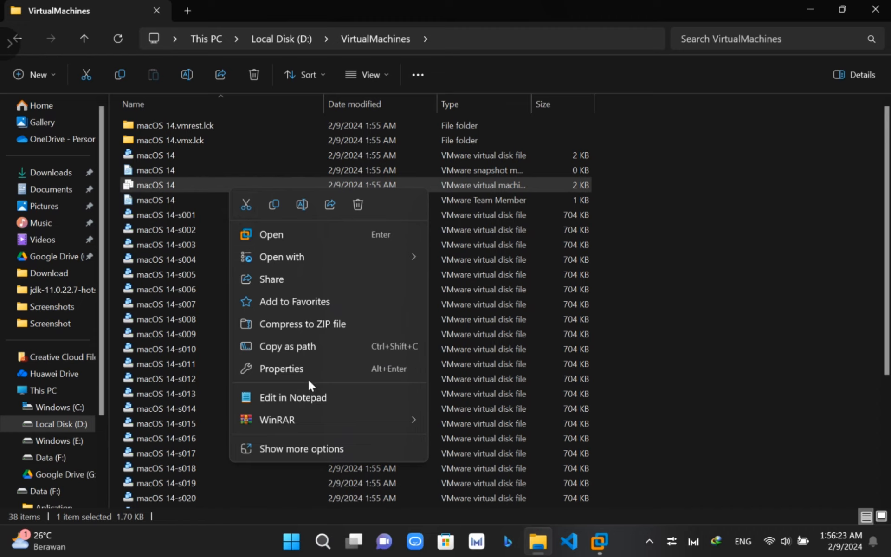
mouse_move(306, 420)
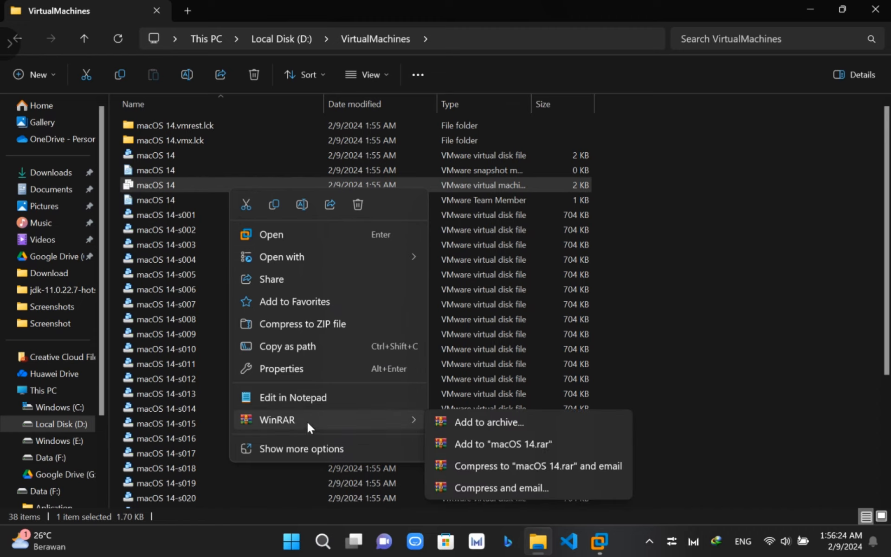
click(315, 397)
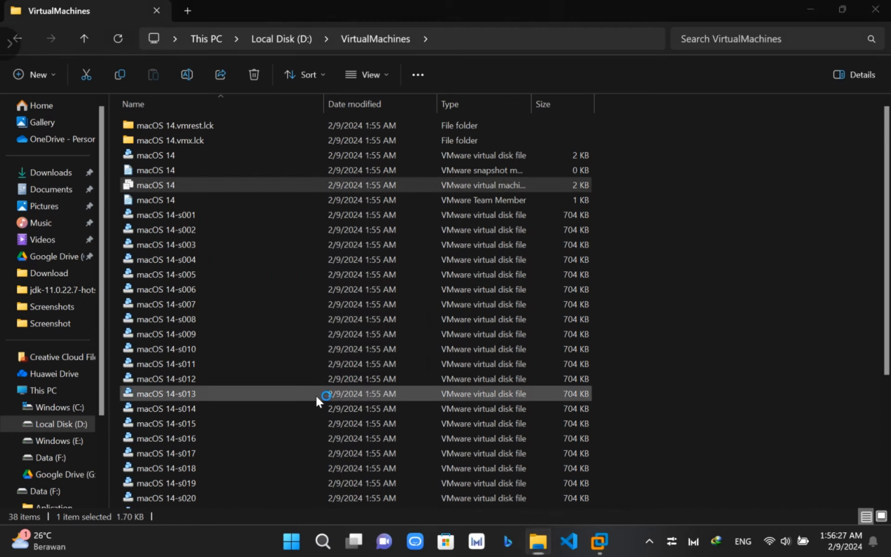
scroll(485, 391, down, 15)
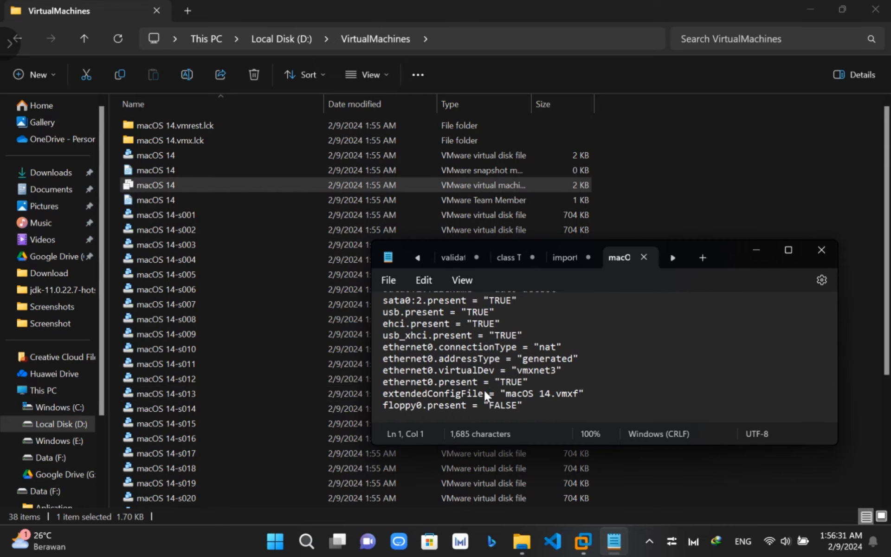
- Append the line smc.version = "0" at the end of the .vmx and save it
click(545, 406)
key(Return)
text(smc.)
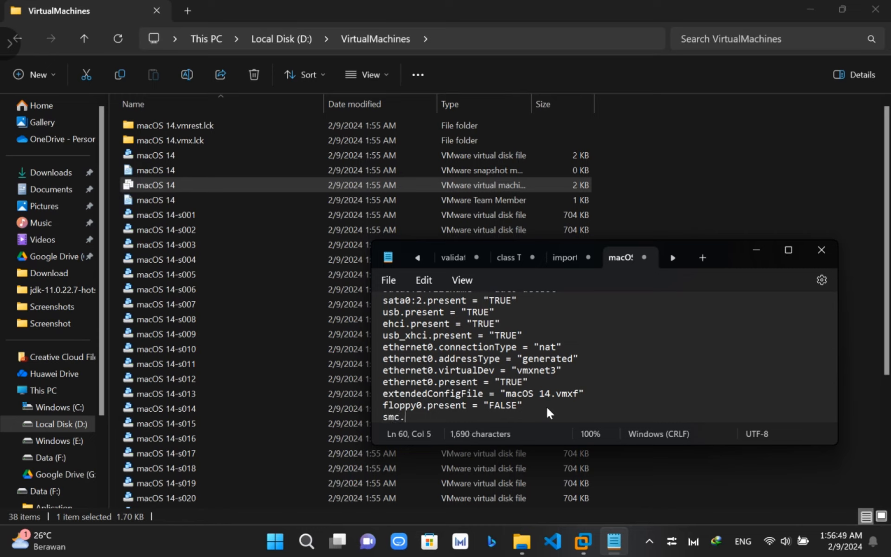
text(version = "0)
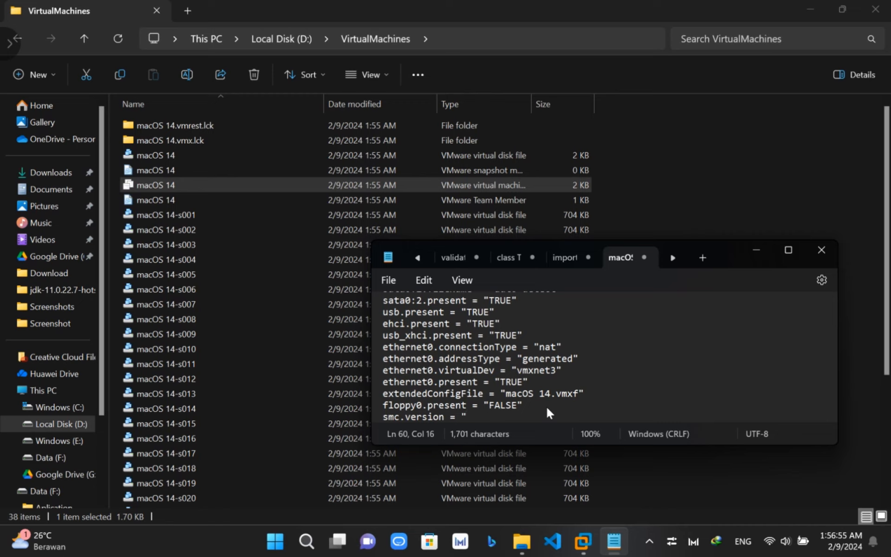
text(")
key(Left)
text(0)
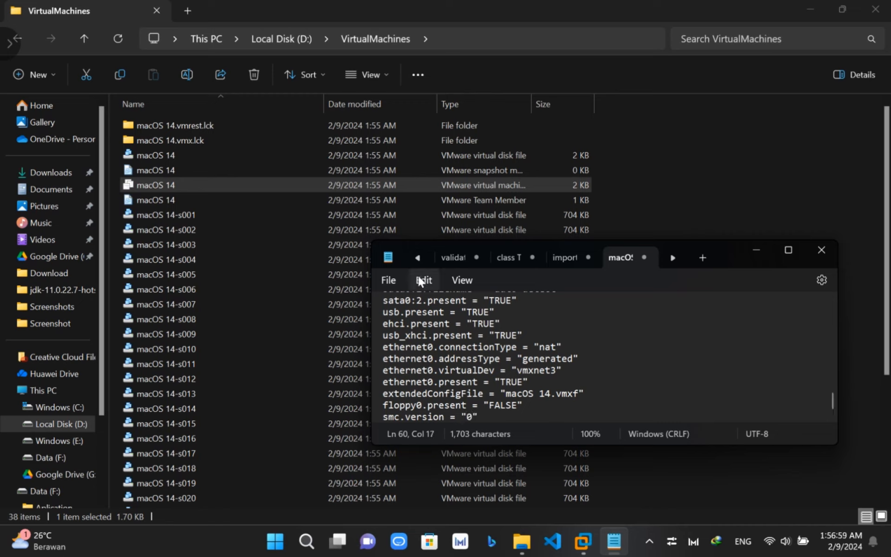
click(389, 280)
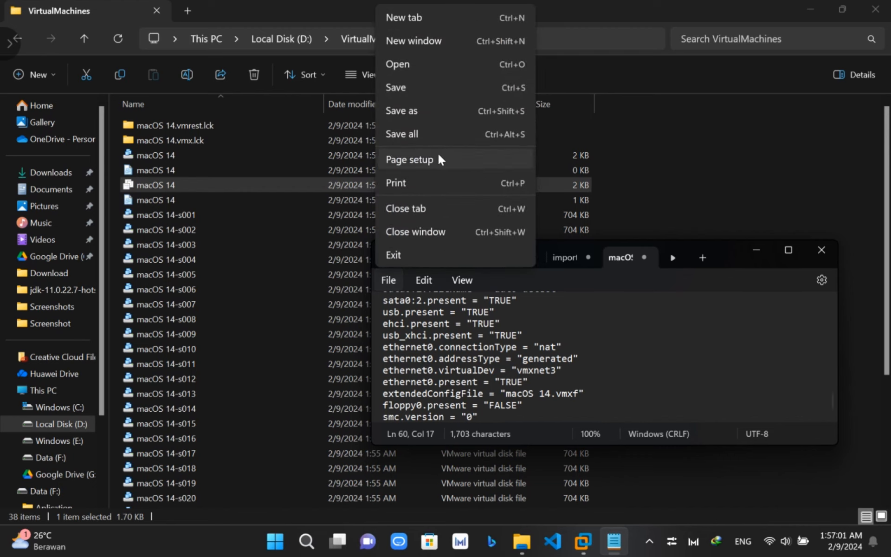
click(416, 89)
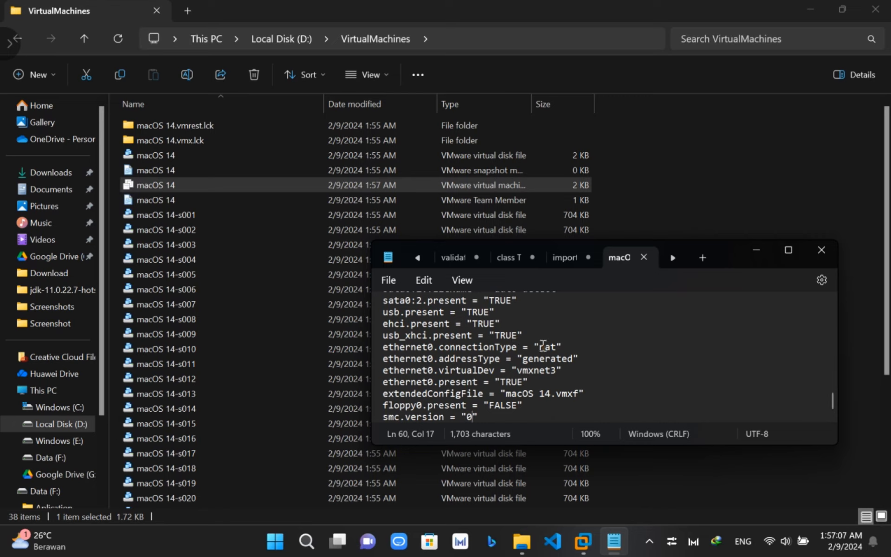
- Search the .vmx for 'Ether', correcting the misspelled 'ehter' and removing stray text
key(ctrl+f)
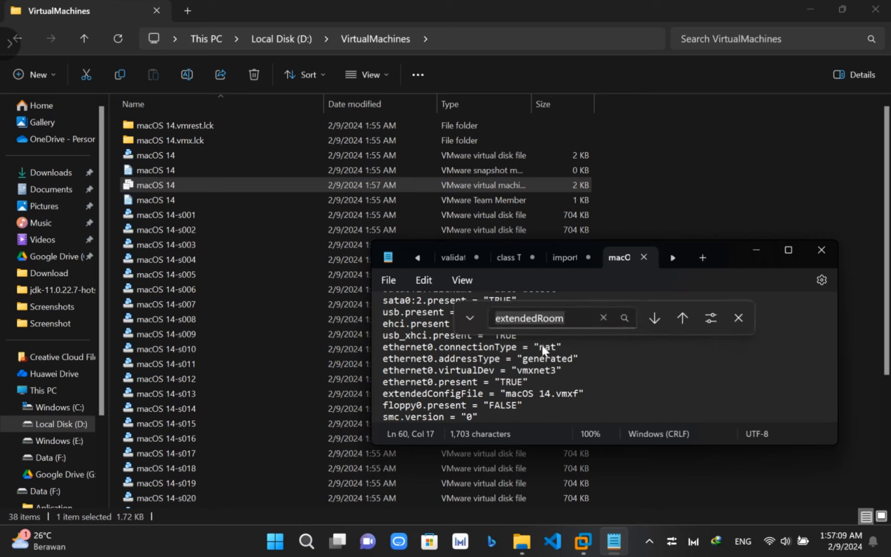
text(ehter)
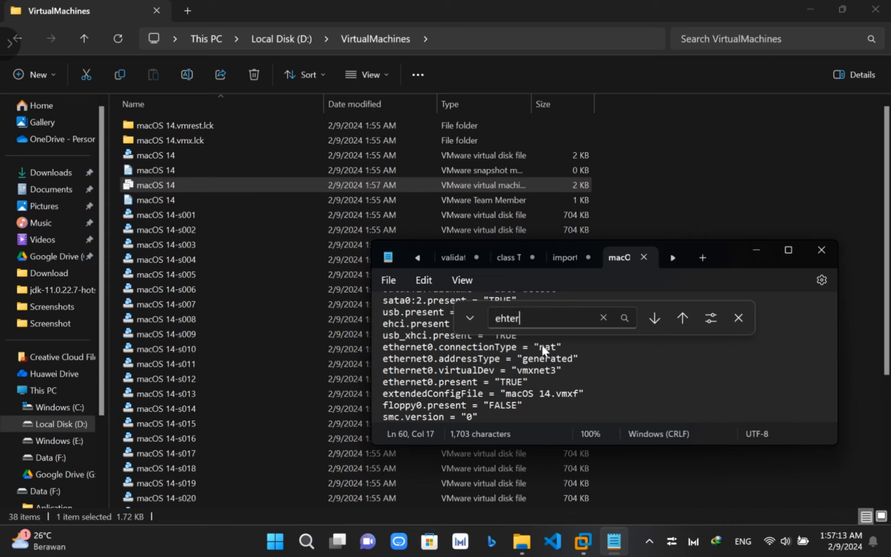
key(Return)
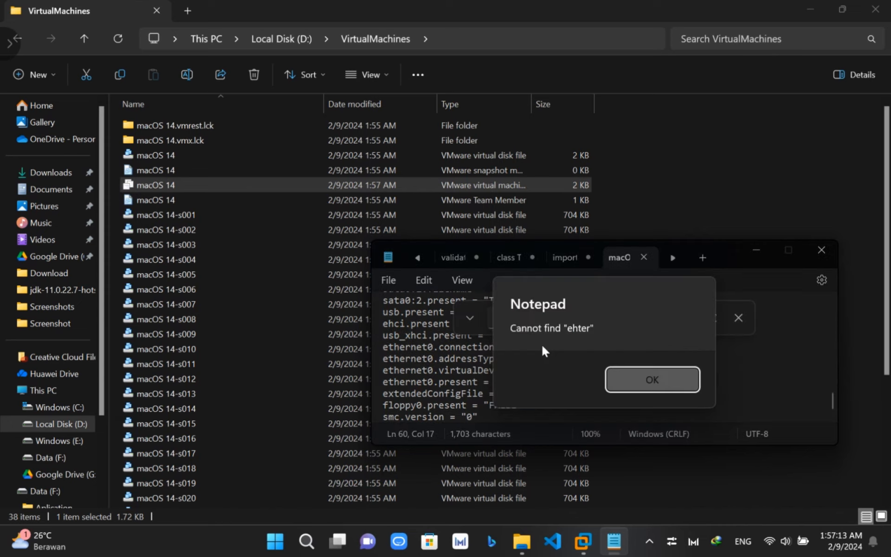
key(Return)
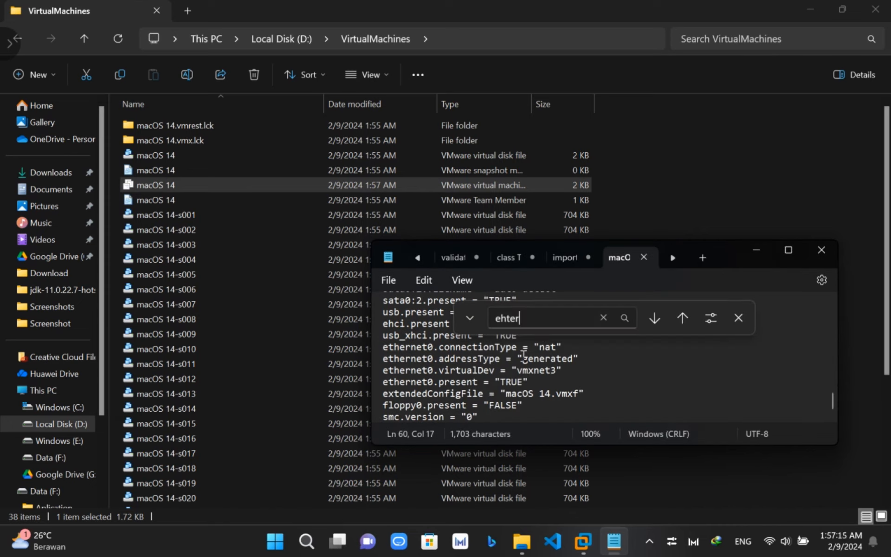
scroll(489, 383, down, 1)
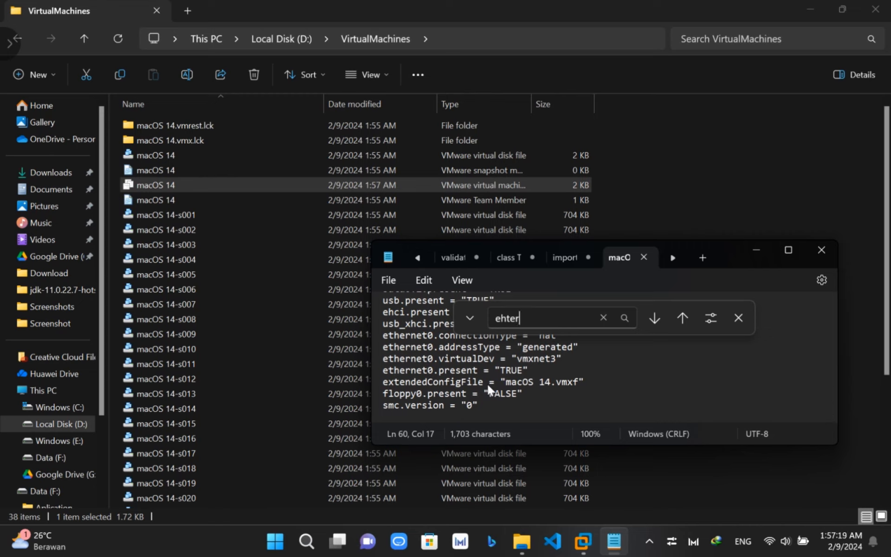
key(BackSpace)
key(BackSpace)
key(BackSpace)
key(BackSpace)
key(BackSpace)
click(482, 393)
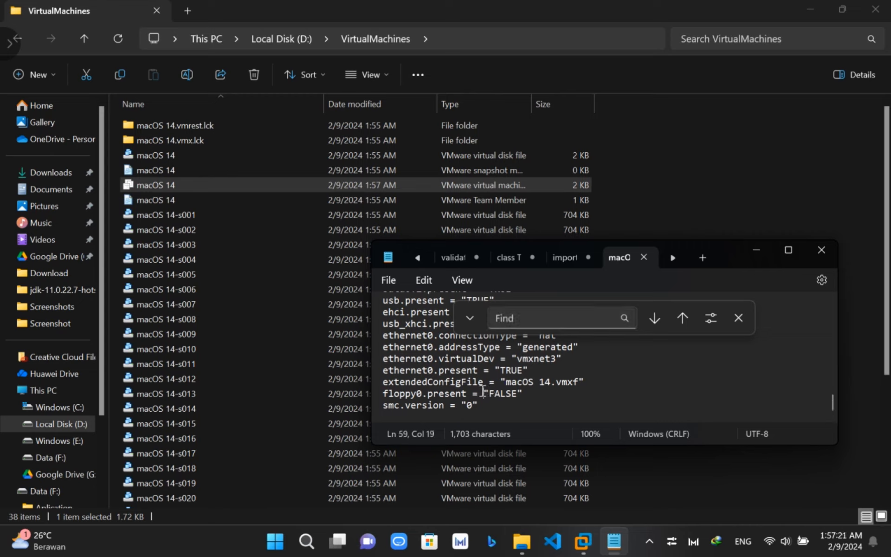
text(Et)
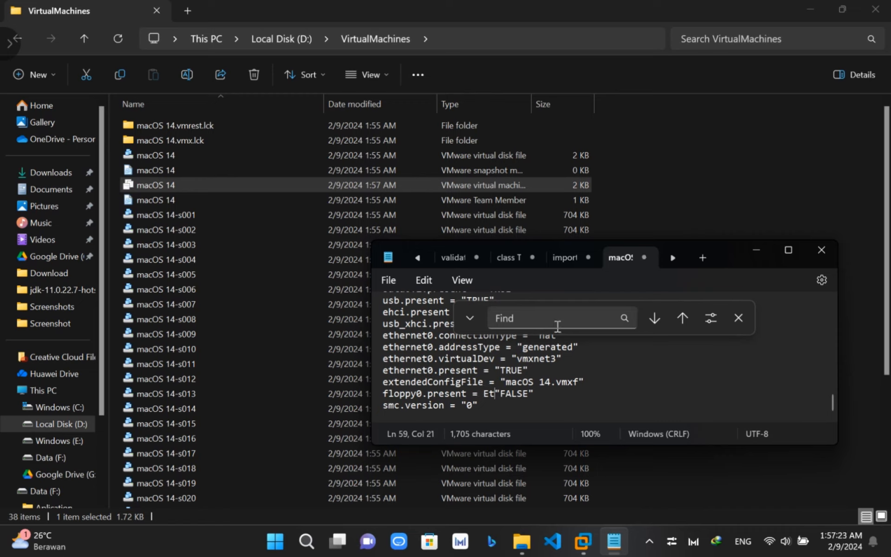
key(BackSpace)
key(BackSpace)
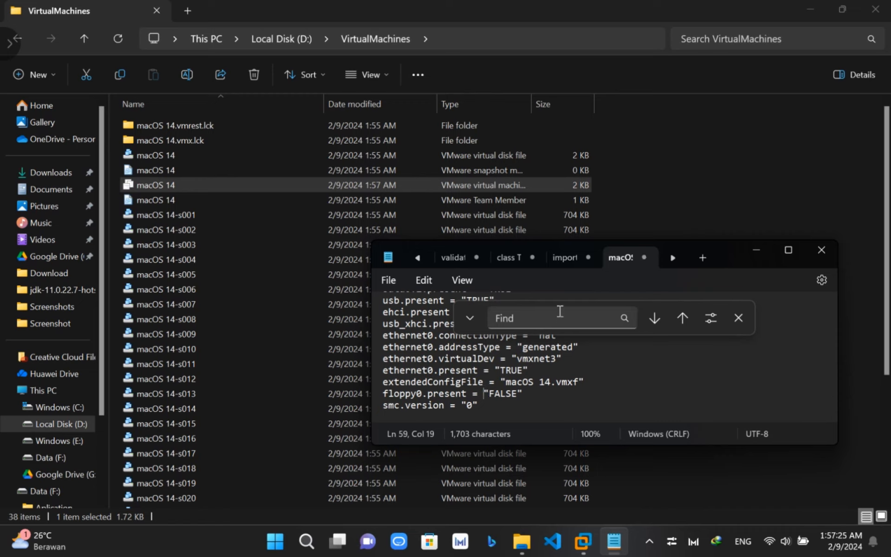
click(560, 311)
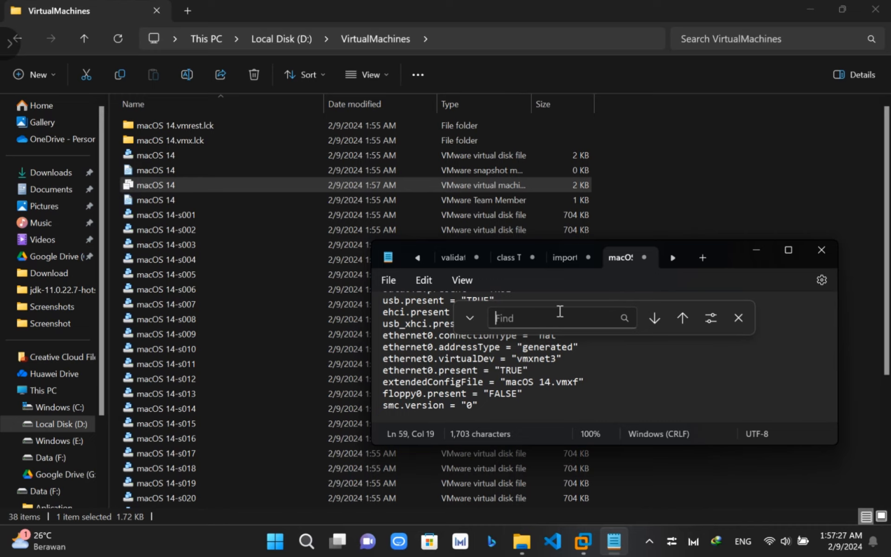
text(Ether)
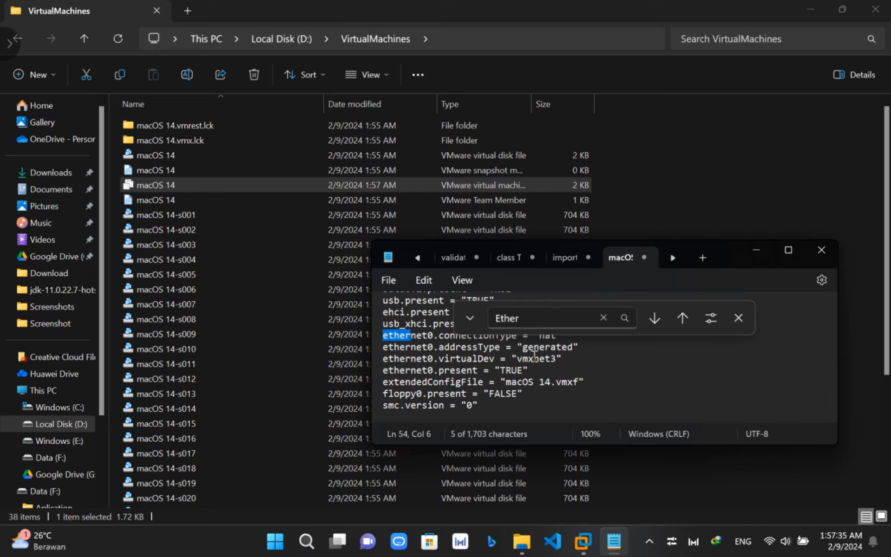
- Review the ethernet0.virtualDev line and its vmxnet3 value
click(739, 318)
scroll(547, 357, up, 1)
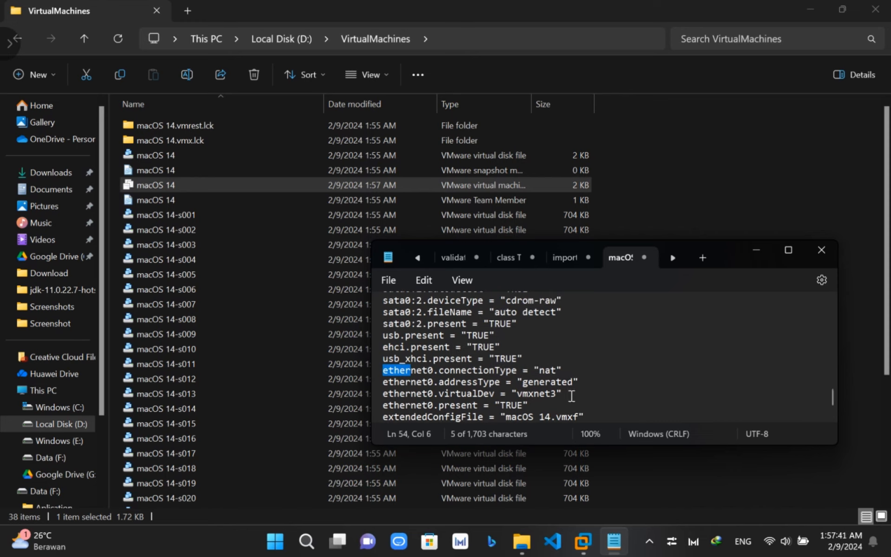
drag(569, 393, 370, 395)
double_click(521, 394)
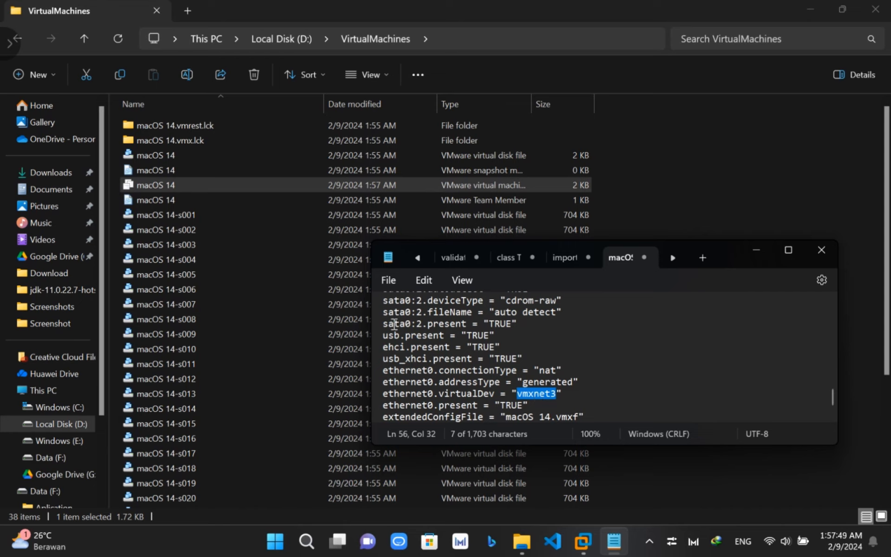
- Save the .vmx again and close Notepad and File Explorer
click(388, 280)
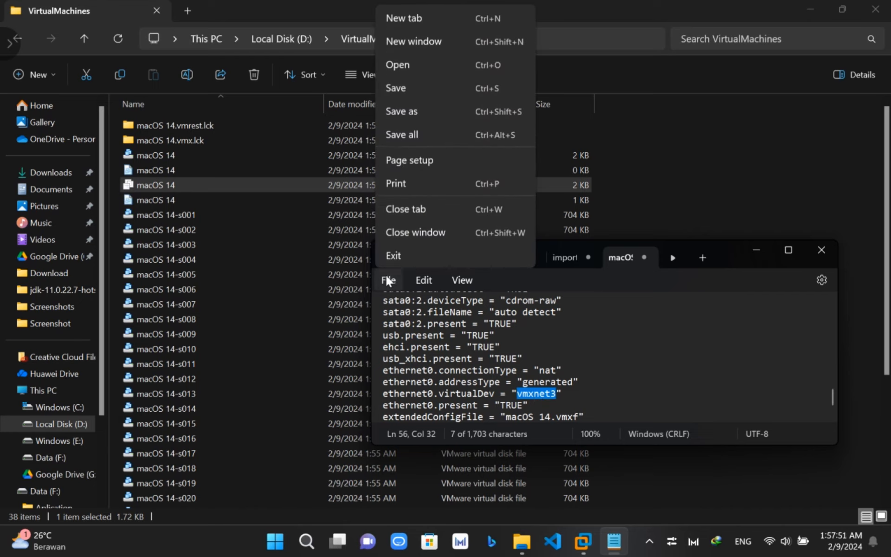
click(423, 86)
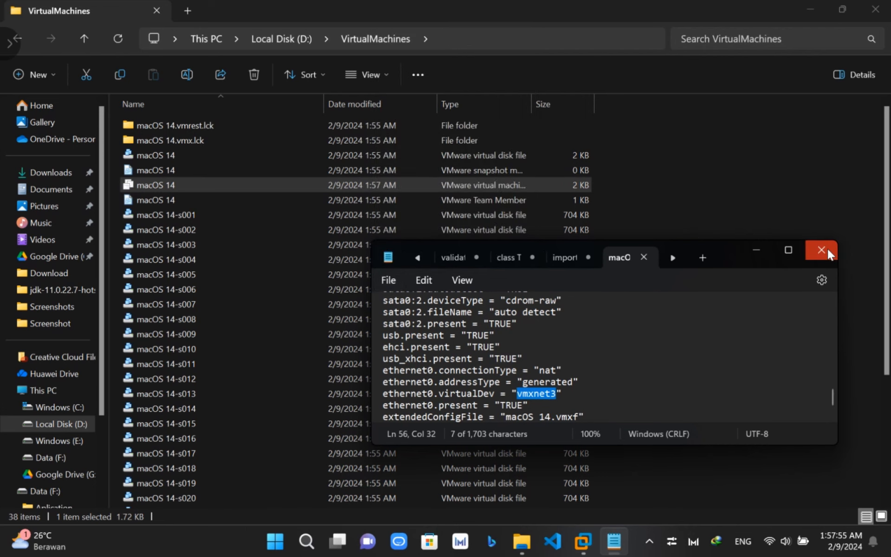
click(828, 249)
click(875, 9)
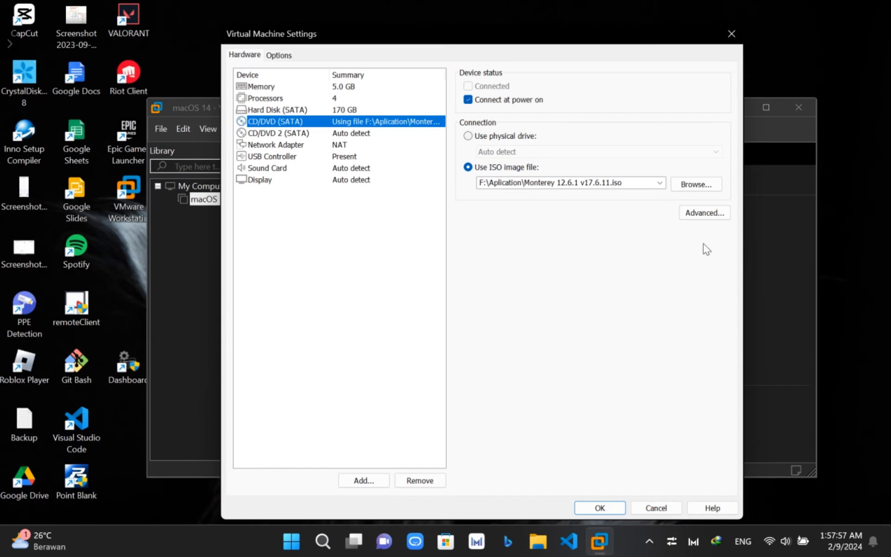
- Cancel the machine settings unchanged and power on the macOS 14 VM
click(657, 508)
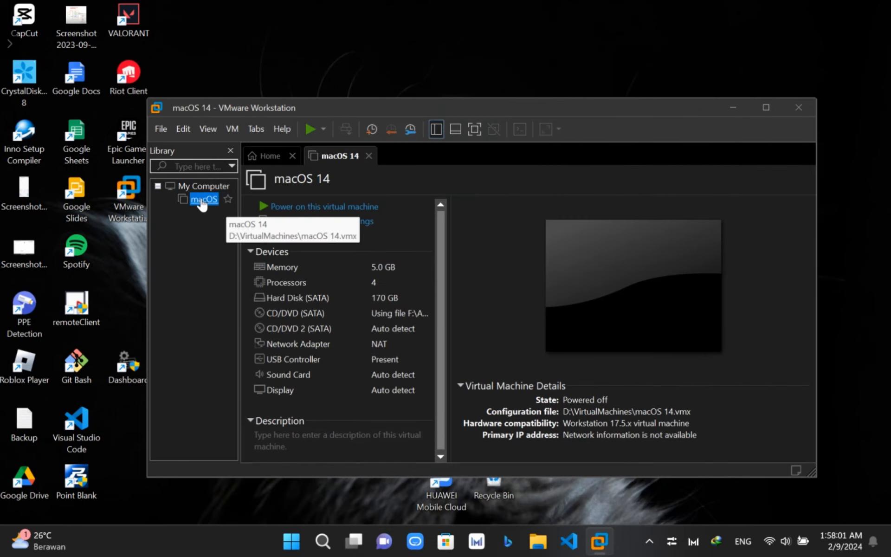
click(264, 210)
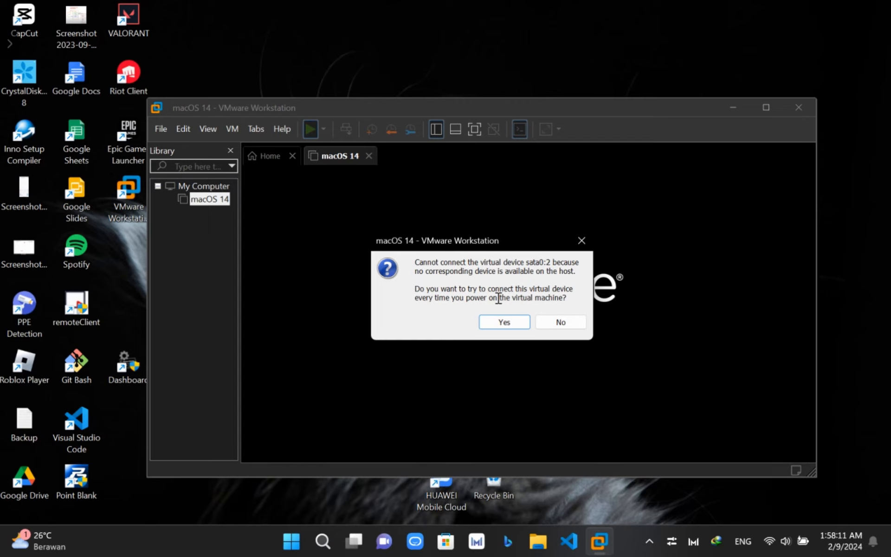
- Boot macOS 14 with sata0:2 left disconnected, maximized, install hint dismissed, and display set to free stretch
click(503, 324)
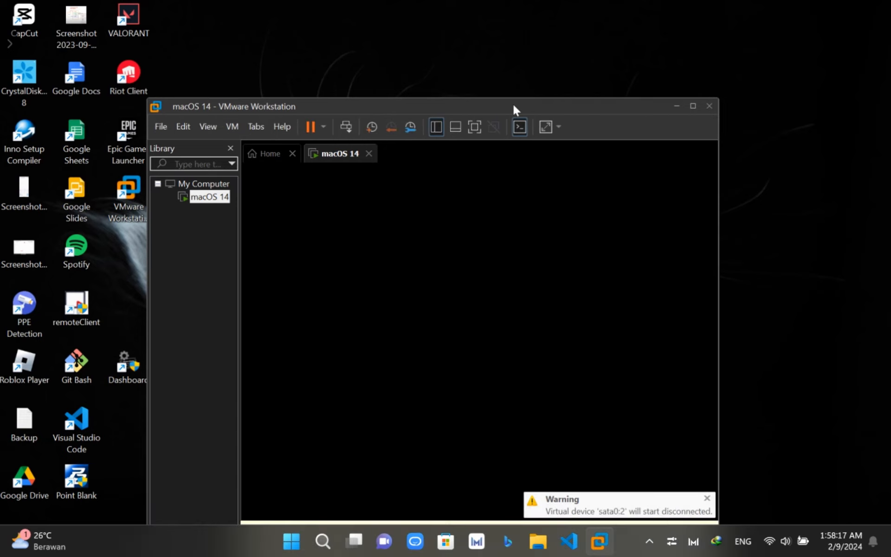
click(692, 108)
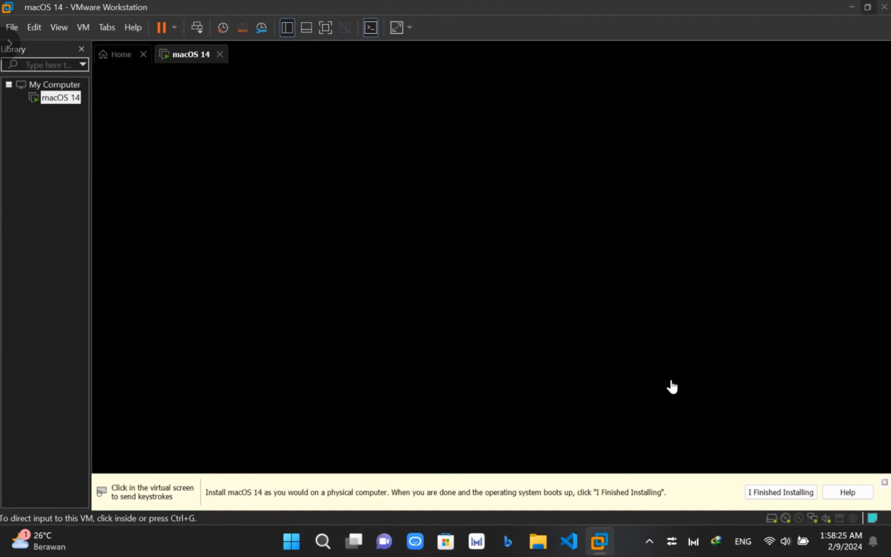
click(771, 494)
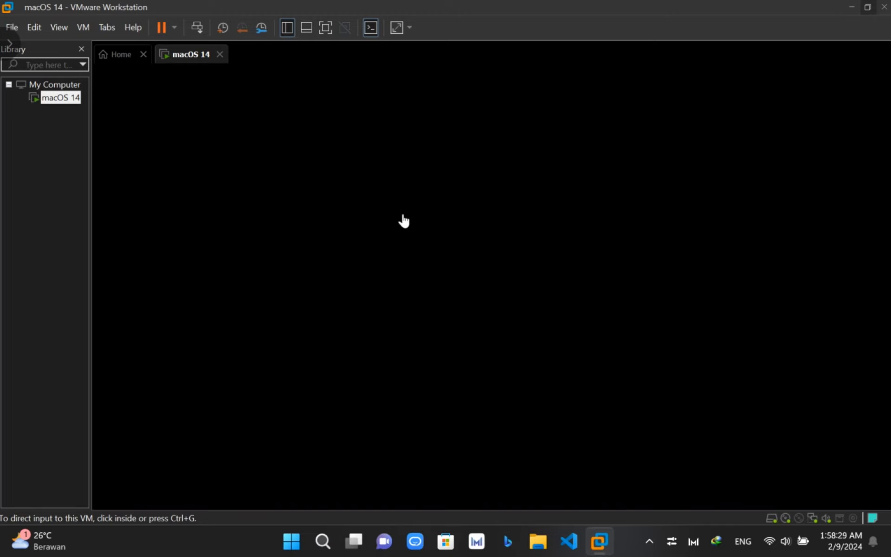
click(397, 31)
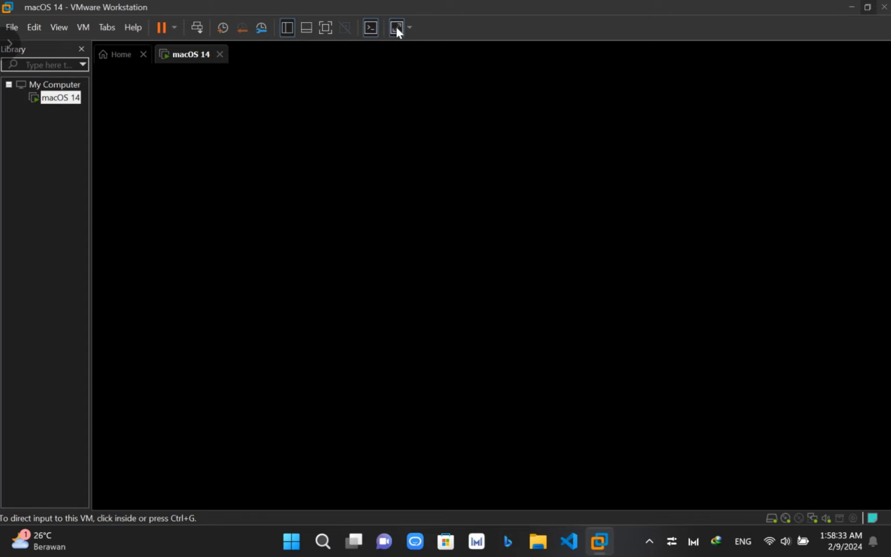
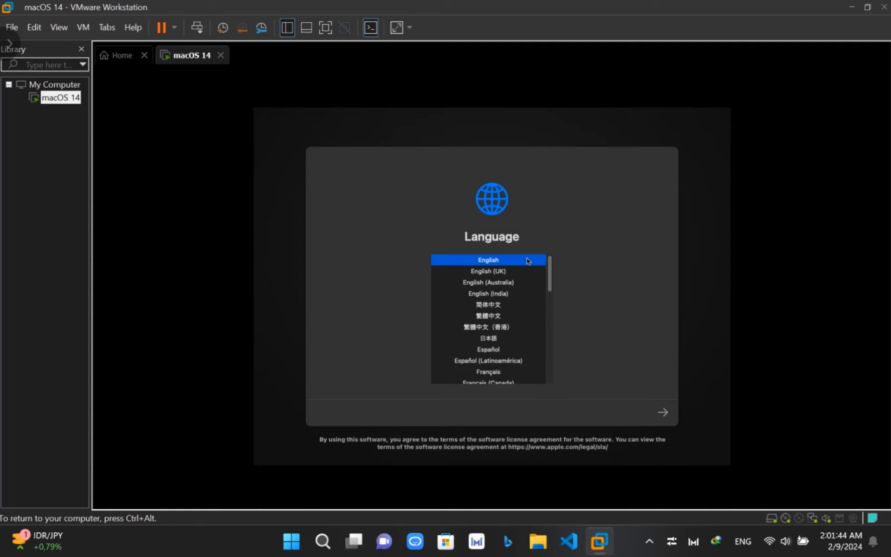
- Keep English as the installer language, launch Disk Utility from Recovery, and select the VMware virtual SATA disk
click(663, 413)
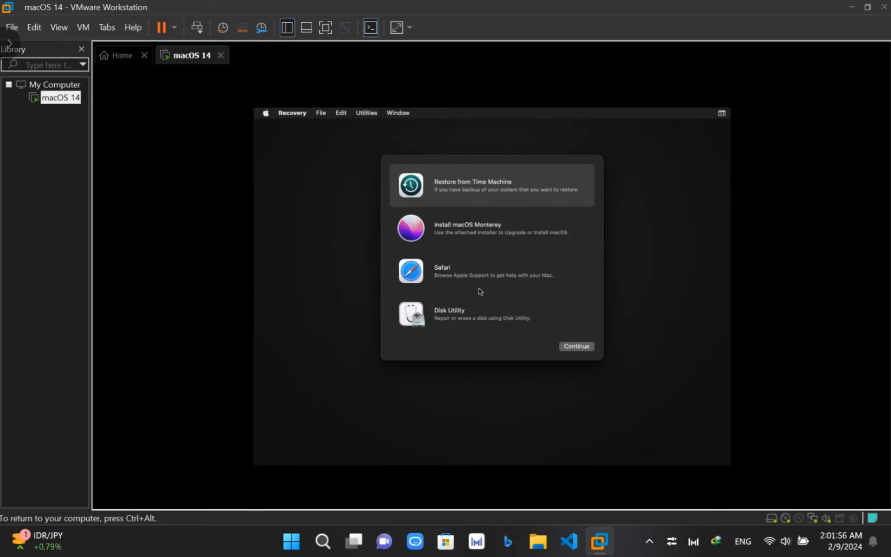
click(409, 319)
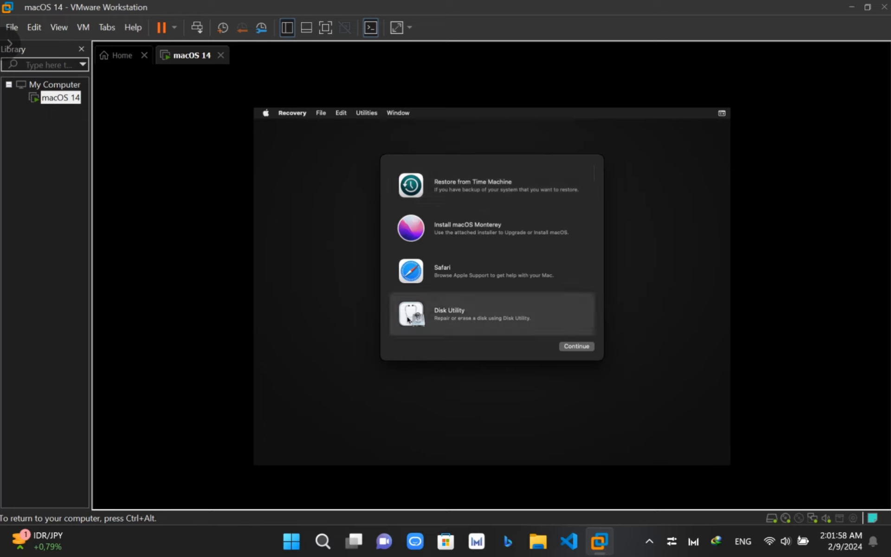
click(566, 348)
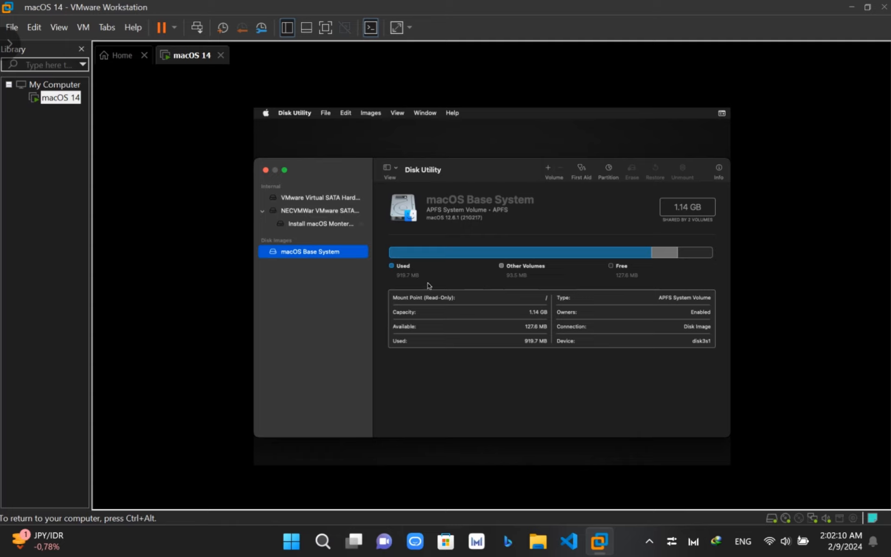
click(320, 198)
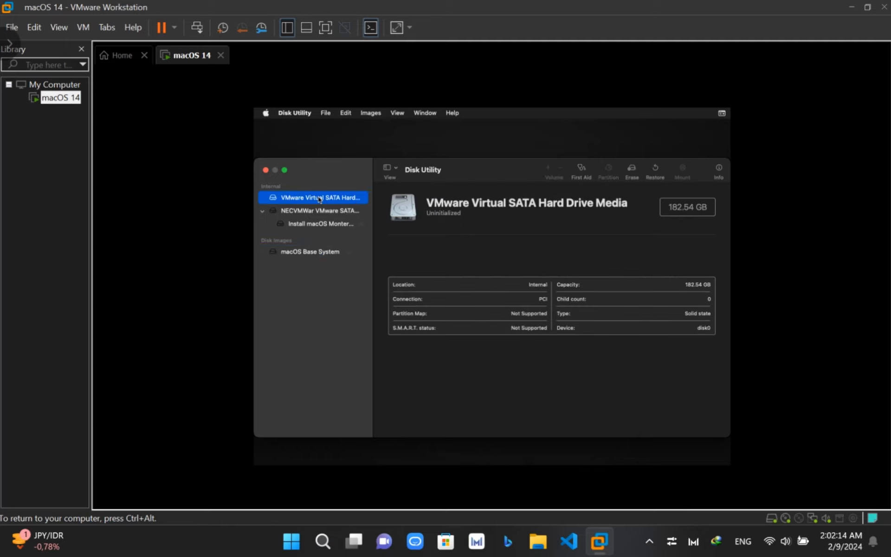
- Start erasing the virtual drive, keeping APFS format and the GUID Partition Map scheme
click(636, 171)
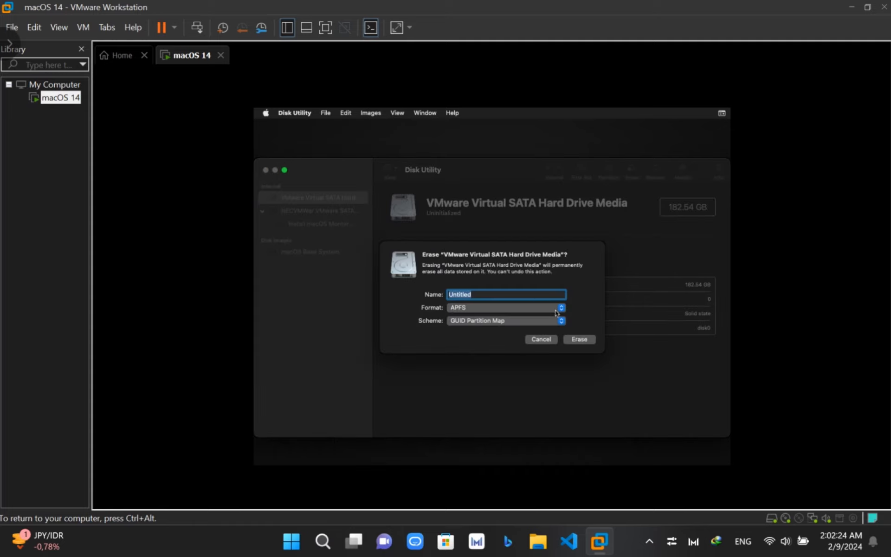
click(561, 308)
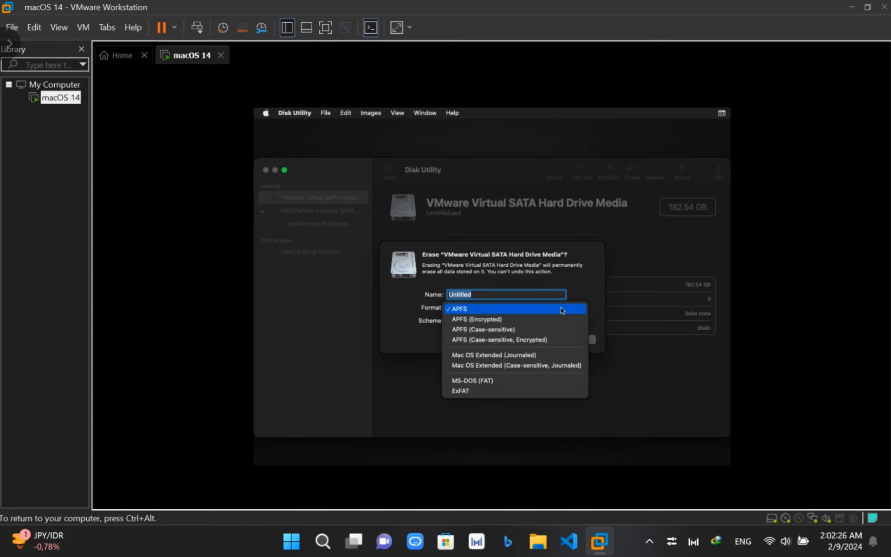
click(562, 309)
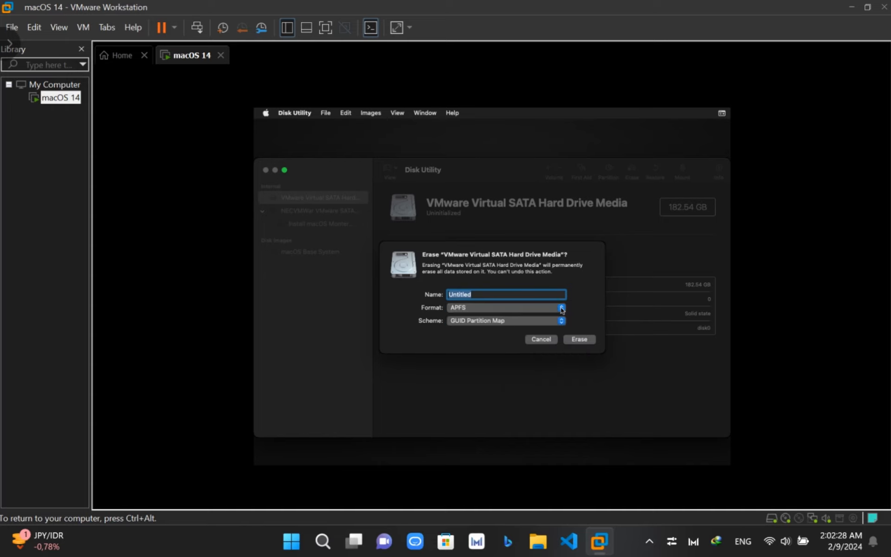
click(544, 321)
click(530, 303)
click(530, 303)
click(562, 308)
click(563, 309)
click(562, 309)
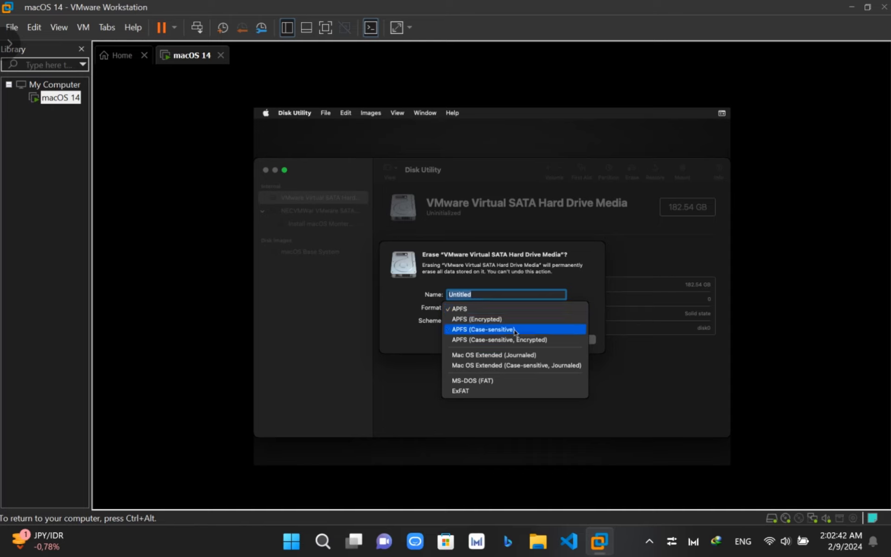
click(494, 313)
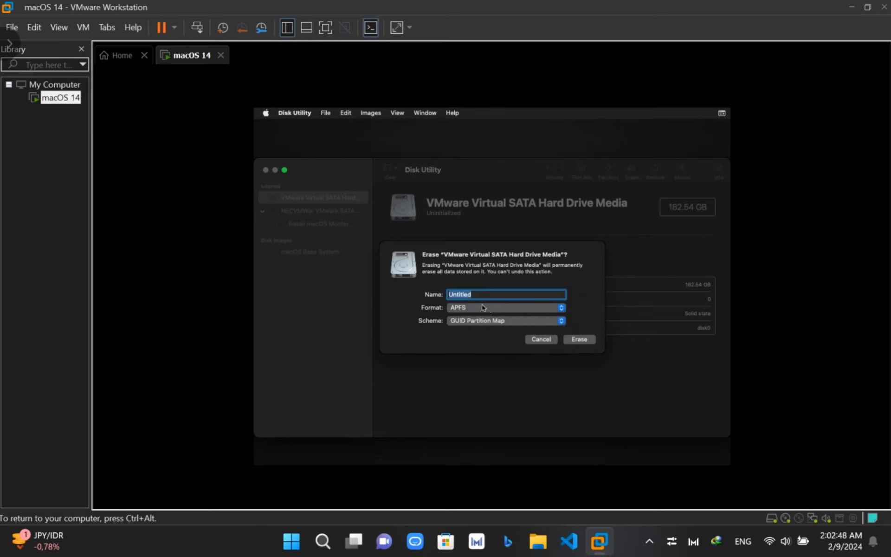
- Name the volume 'MacOs', erase the drive, and show the erase progress details
key(BackSpace)
text(MacOs)
click(581, 340)
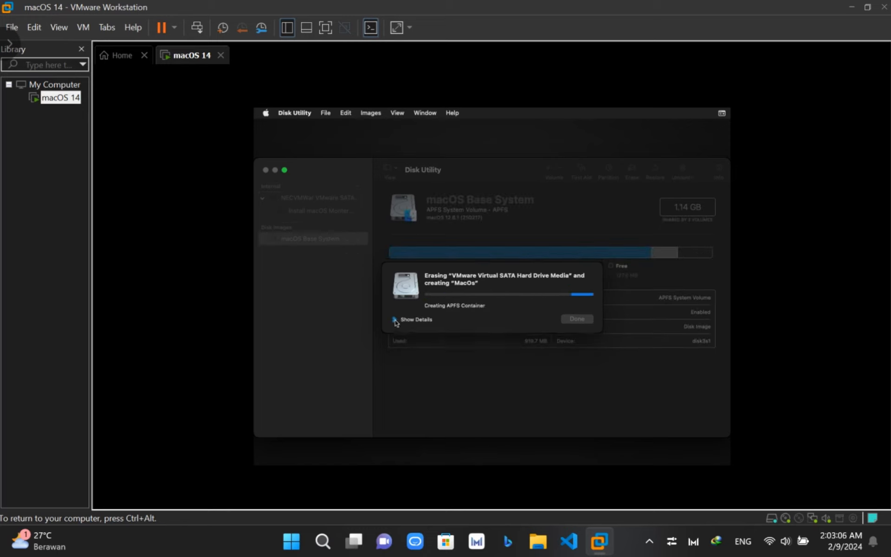
click(397, 321)
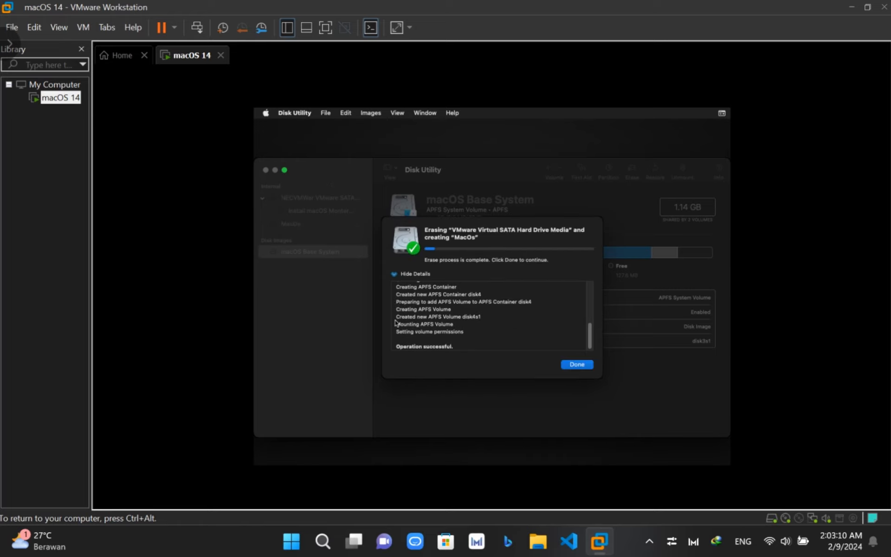
- Dismiss the erase report, inspect the installer disk and Install macOS Monterey volume, then close Disk Utility
click(571, 366)
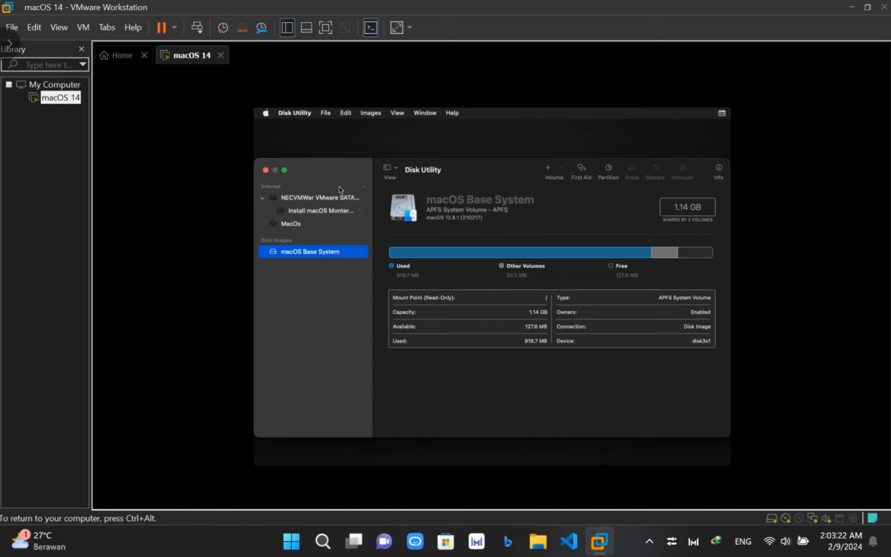
click(329, 203)
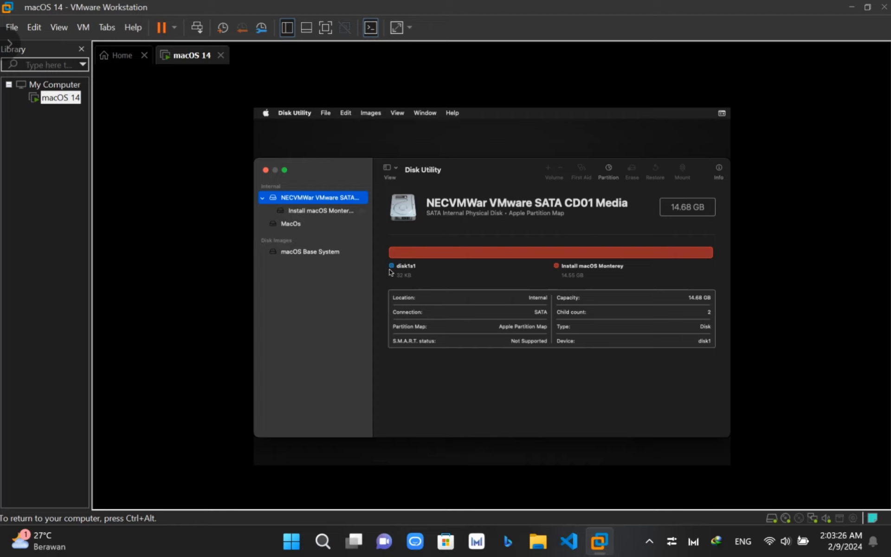
click(345, 209)
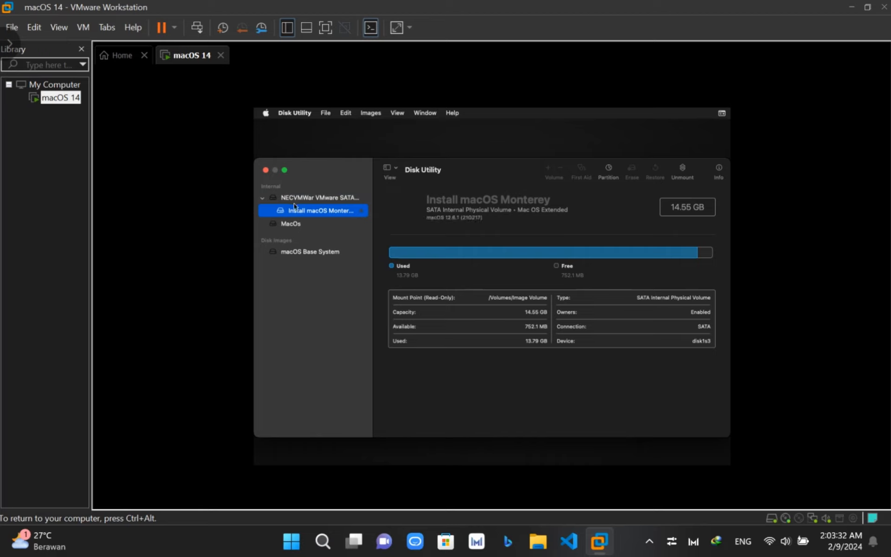
click(266, 170)
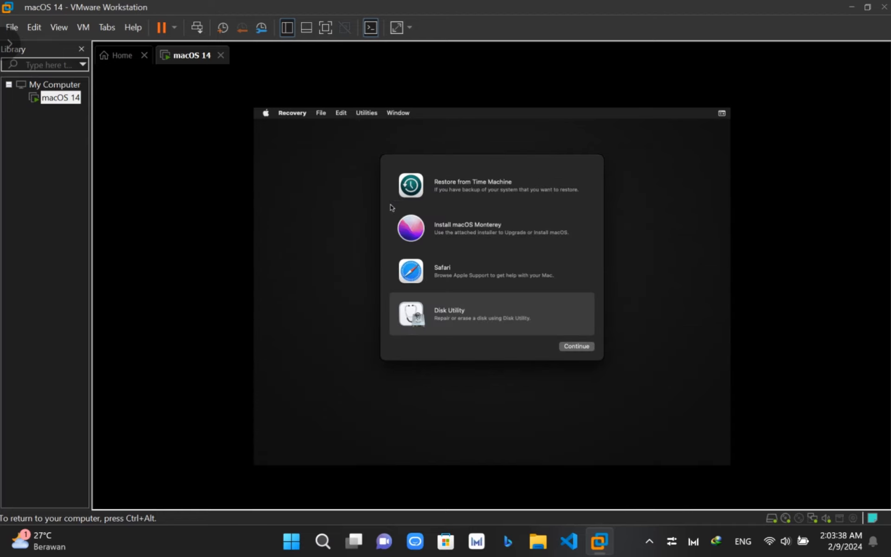
click(415, 232)
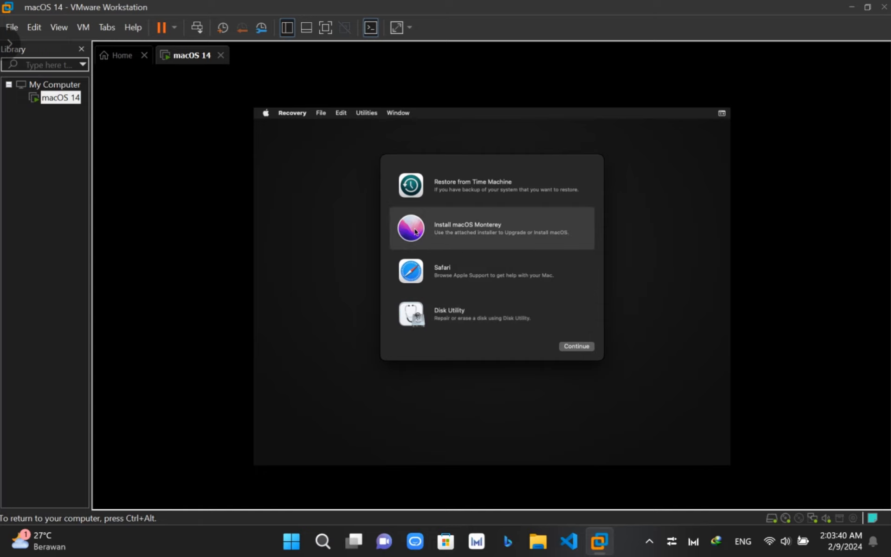
- Continue with Install macOS Monterey selected to open the installer welcome screen
click(578, 346)
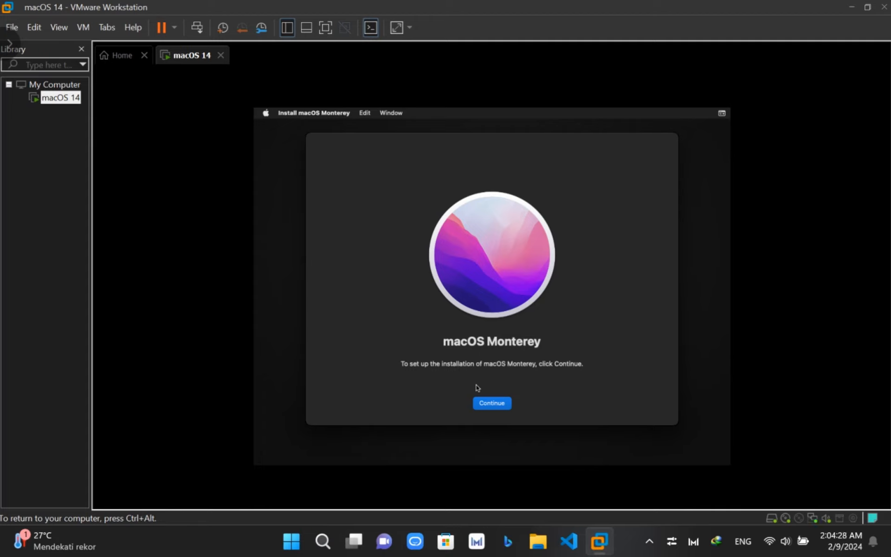
- Begin the macOS Monterey installation and let it run until Setup Assistant's country screen appears
click(492, 403)
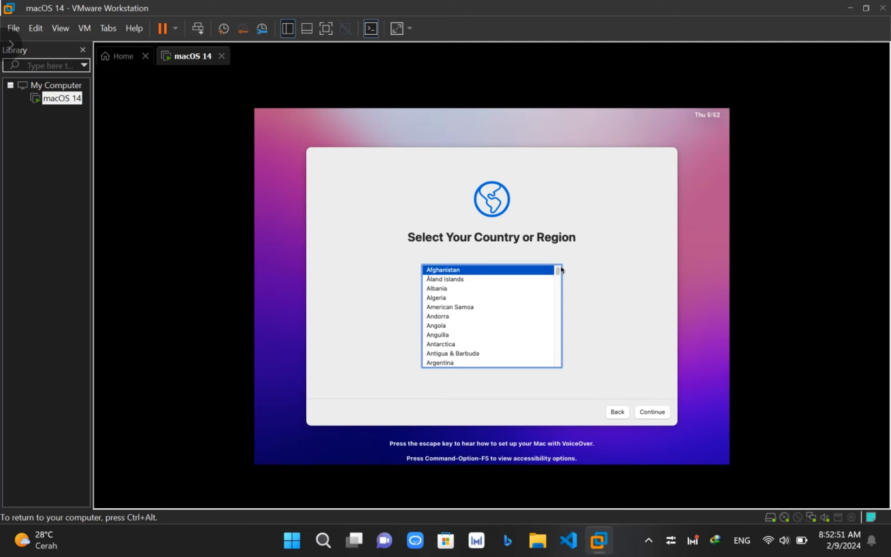
- Release the VM, set Huawei PC Manager to Performance mode, then return to the VM
key(ctrl+alt)
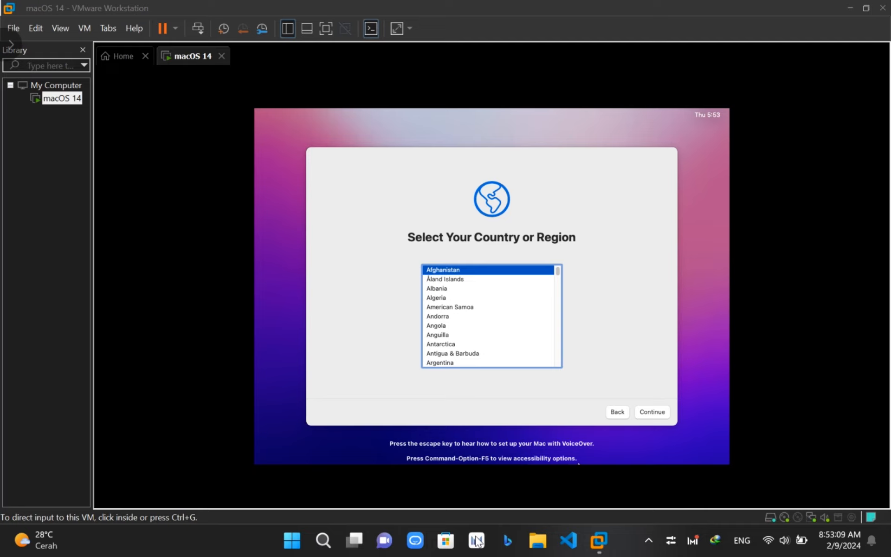
click(476, 540)
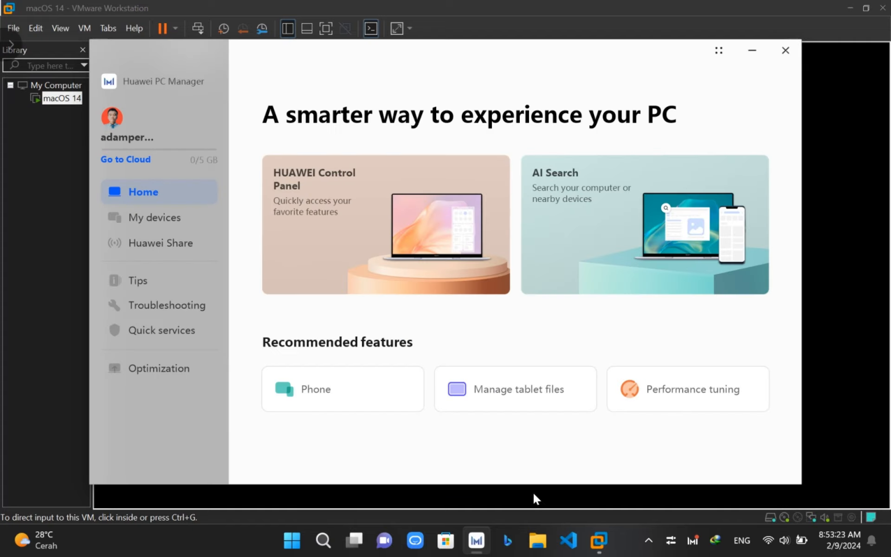
click(681, 391)
click(478, 284)
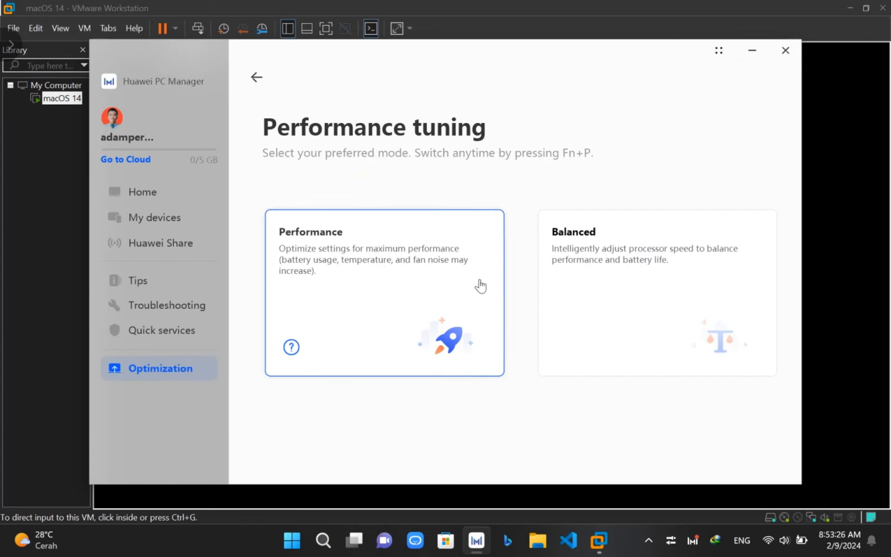
click(786, 50)
click(622, 249)
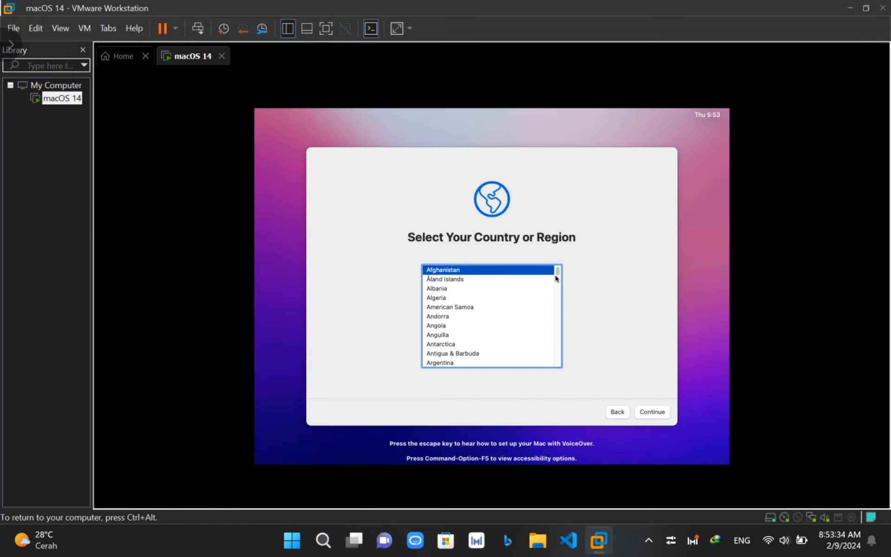
- Pick Indonesia from the country list using keyboard jumps and continue
key(e)
key(Down)
key(Down)
key(Down)
key(Down)
key(Down)
key(Down)
key(Down)
key(Down)
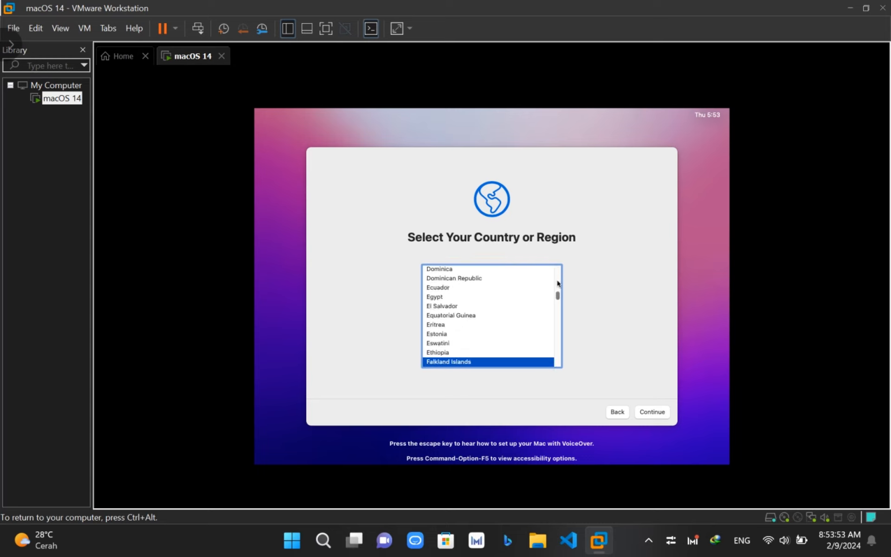
key(i)
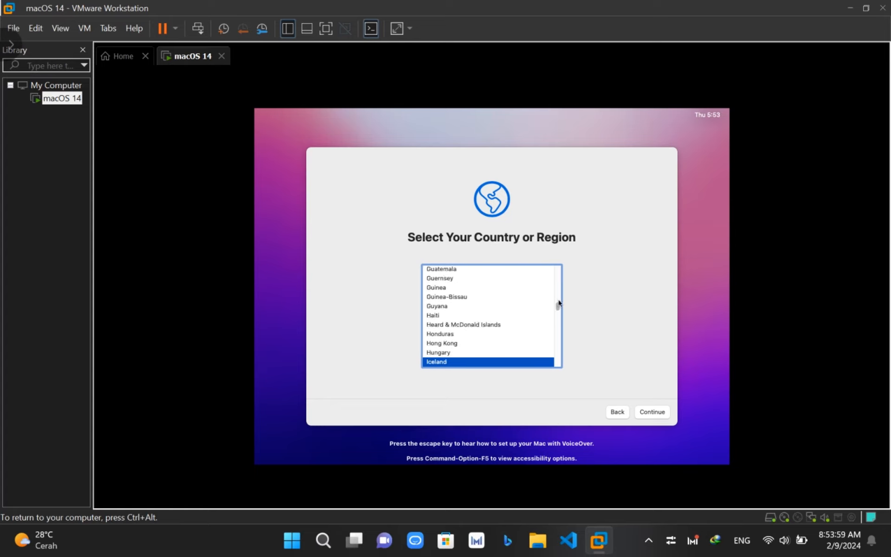
key(Down)
key(Down)
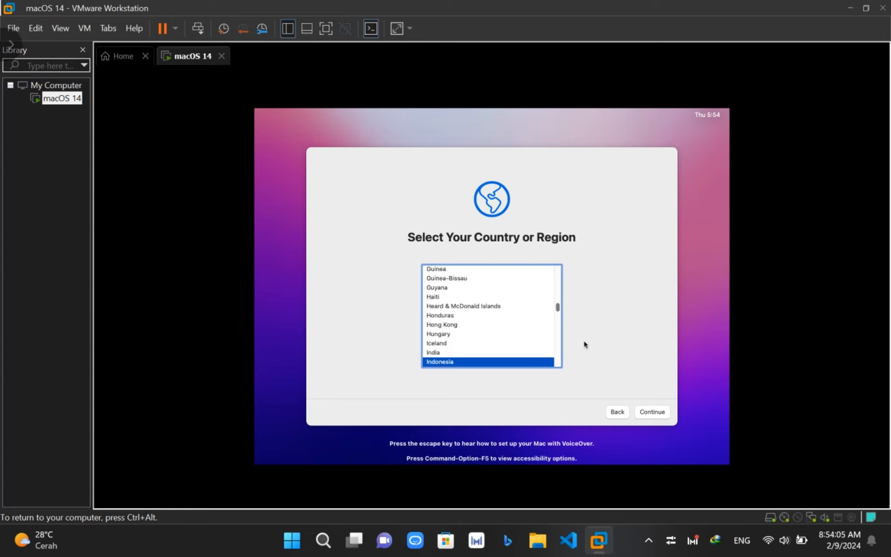
click(652, 412)
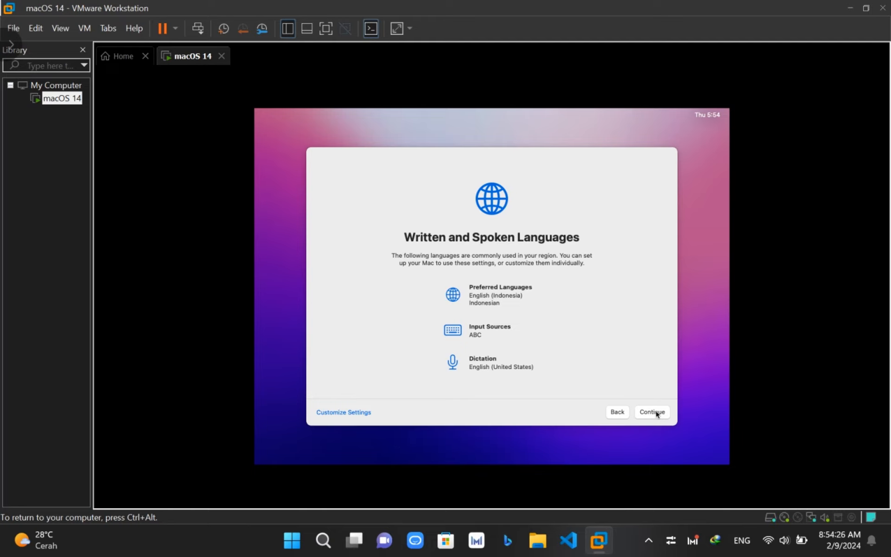
- Accept the suggested written and spoken languages, choose Not Now for Accessibility, and continue past Data & Privacy
click(652, 412)
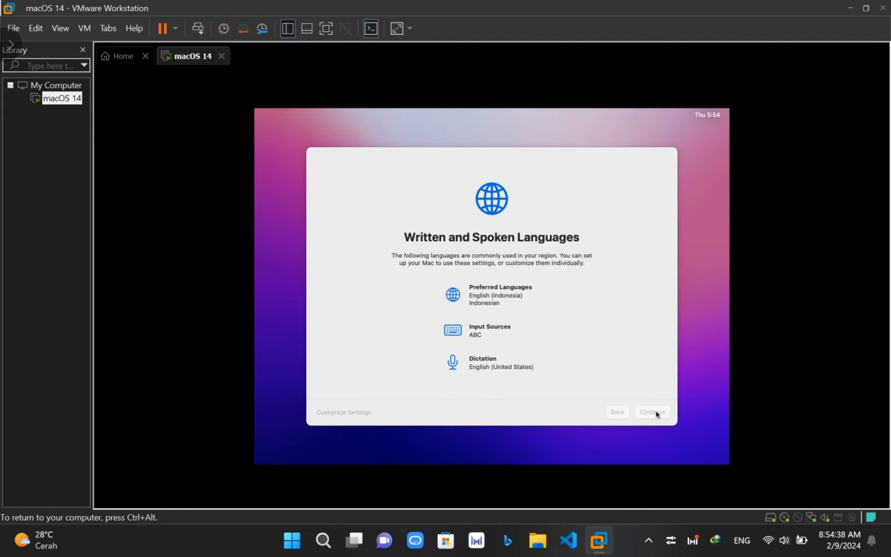
click(656, 413)
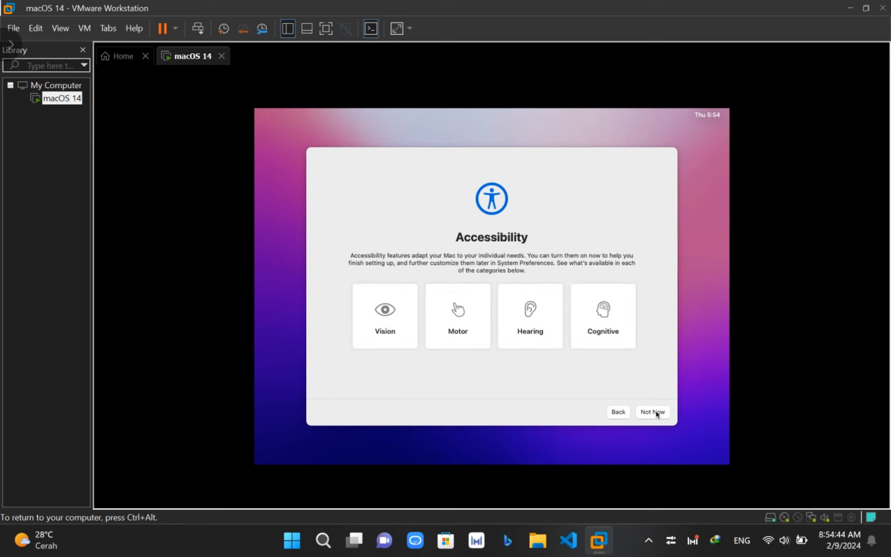
click(656, 413)
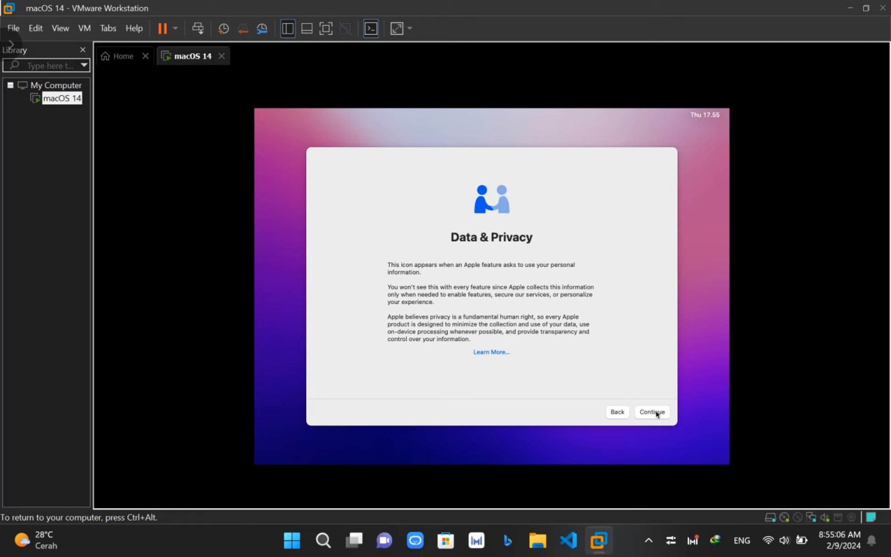
click(656, 413)
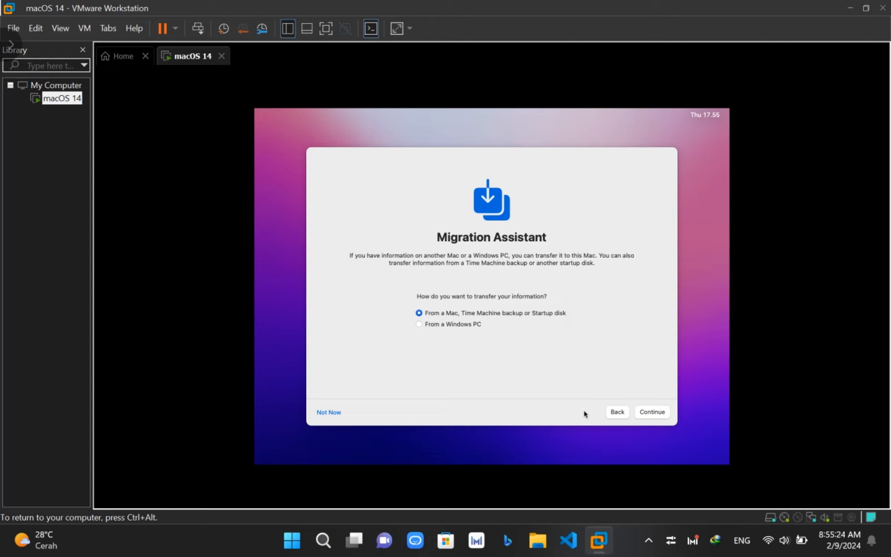
- Choose Not Now on Migration Assistant to skip transferring data from another computer
click(331, 414)
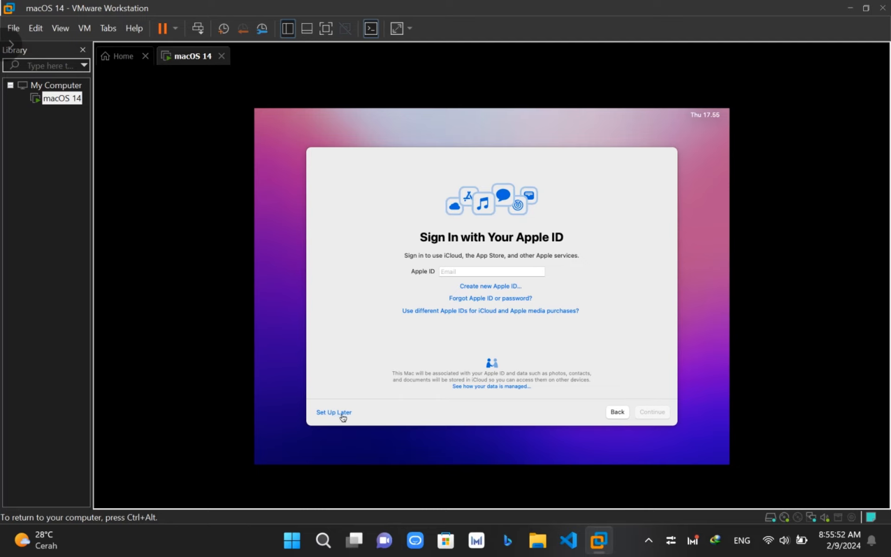
- Choose Set Up Later for the Apple ID and confirm Skip
click(343, 416)
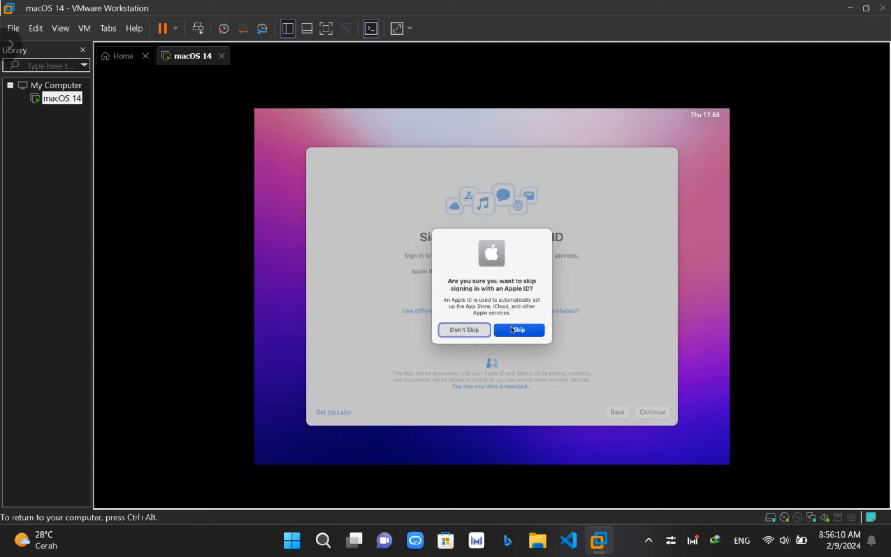
click(512, 330)
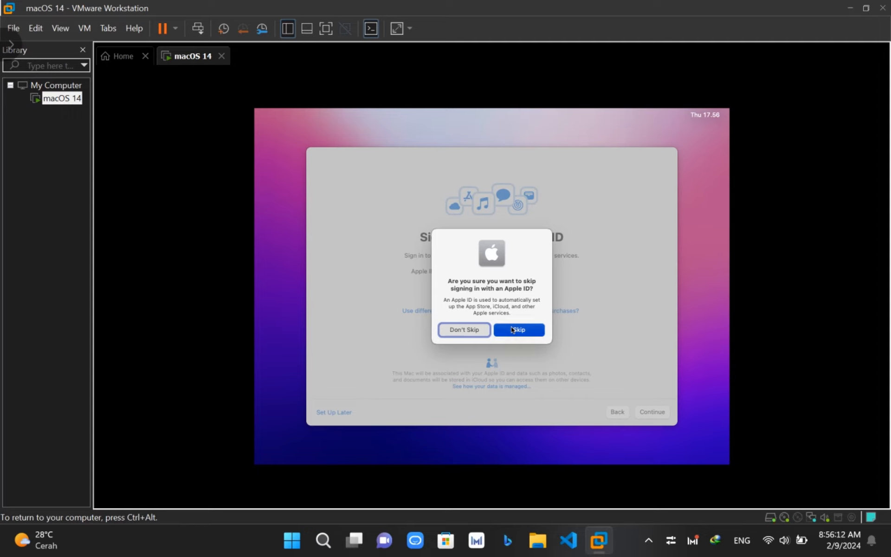
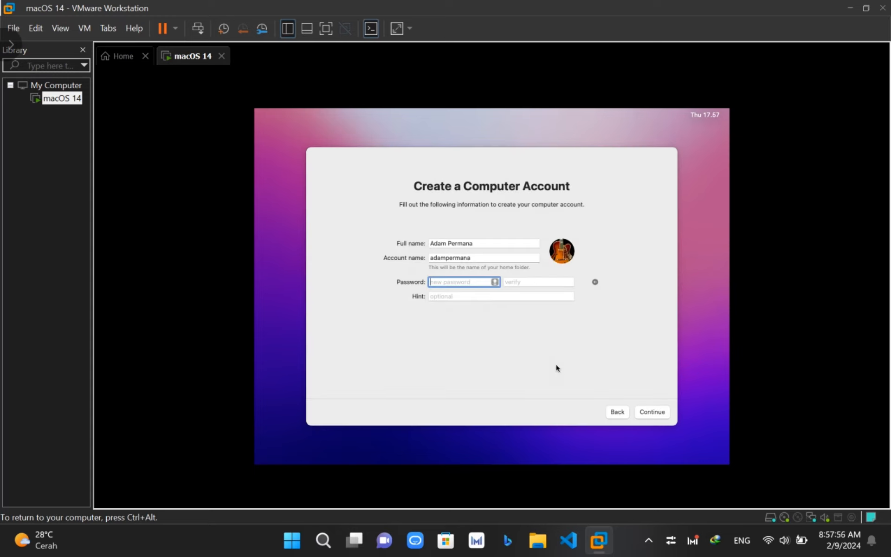
- Enter the new account's password and its verification, then create the macOS user account
text(admin12345678)
click(516, 283)
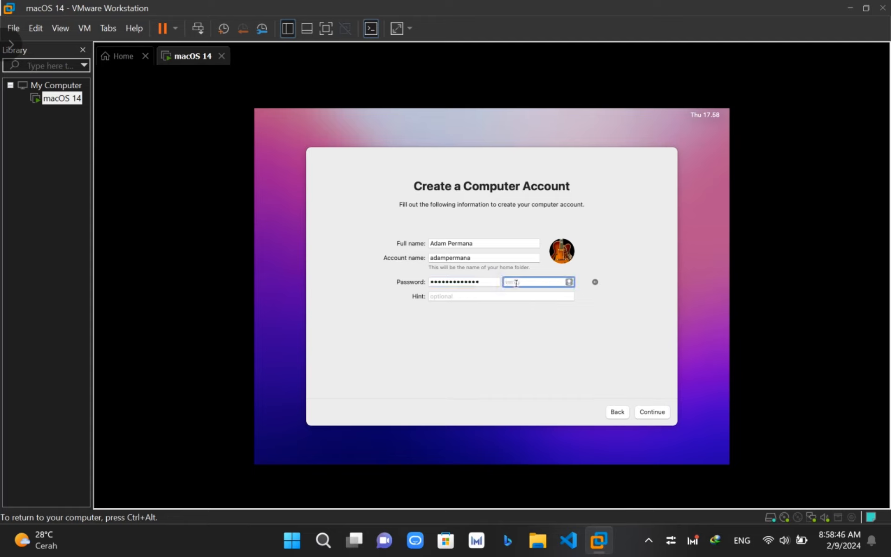
text(12345678901234)
click(650, 413)
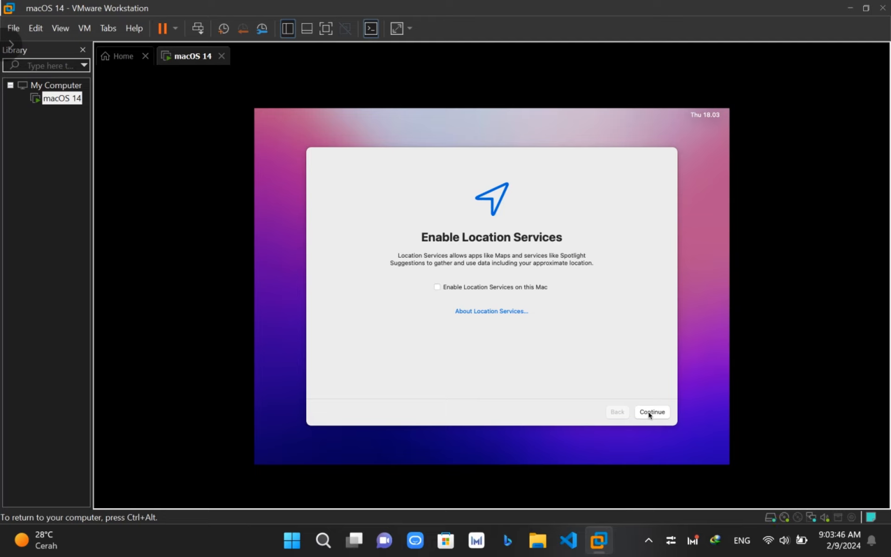
- Enable Location Services, share crash and usage data with app developers, and skip past Screen Time
click(437, 288)
click(652, 413)
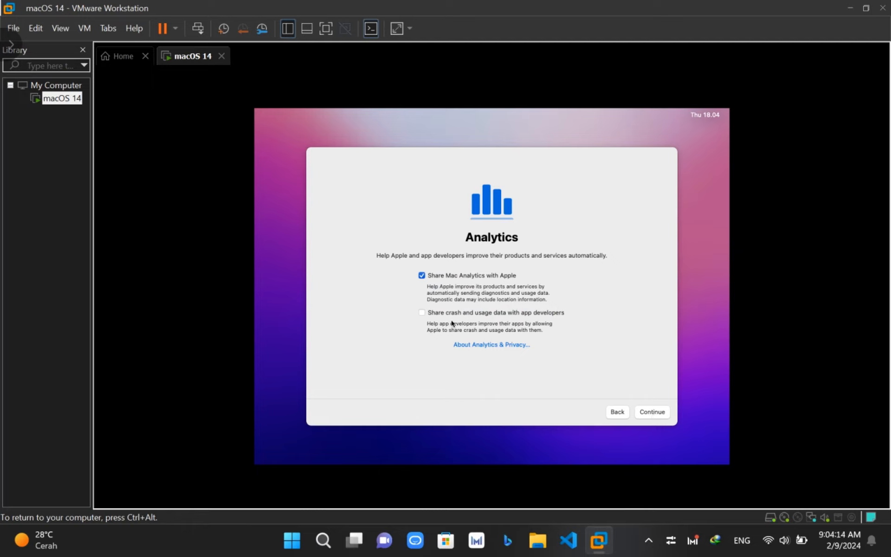
click(422, 314)
click(646, 415)
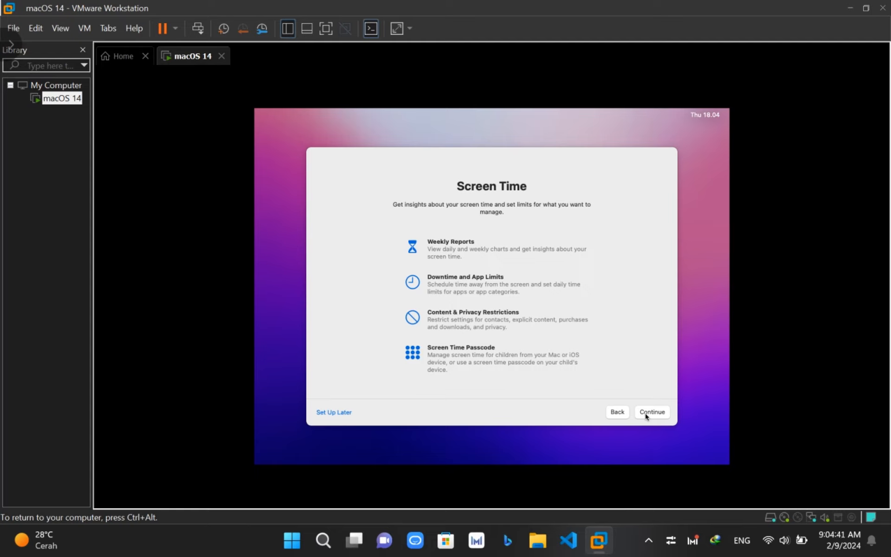
click(646, 416)
click(645, 417)
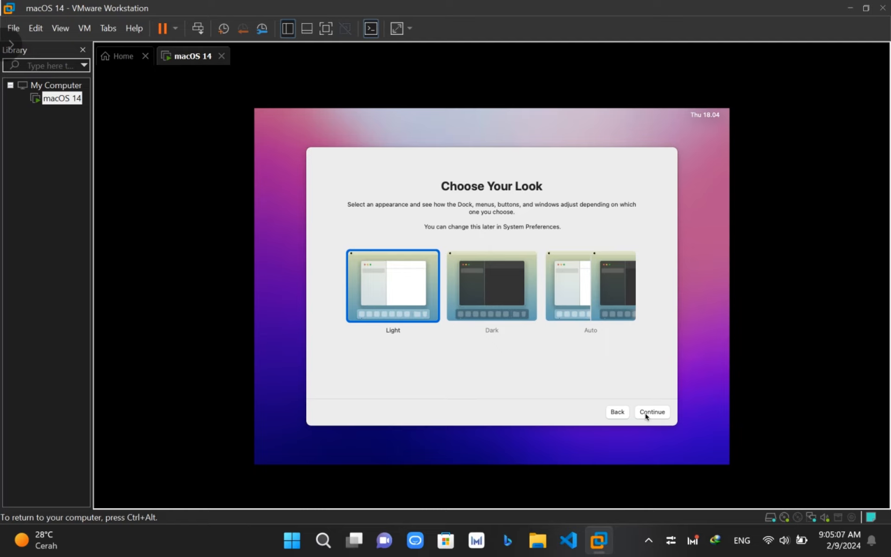
- Keep the Light appearance and continue to reach the Finder desktop
click(646, 414)
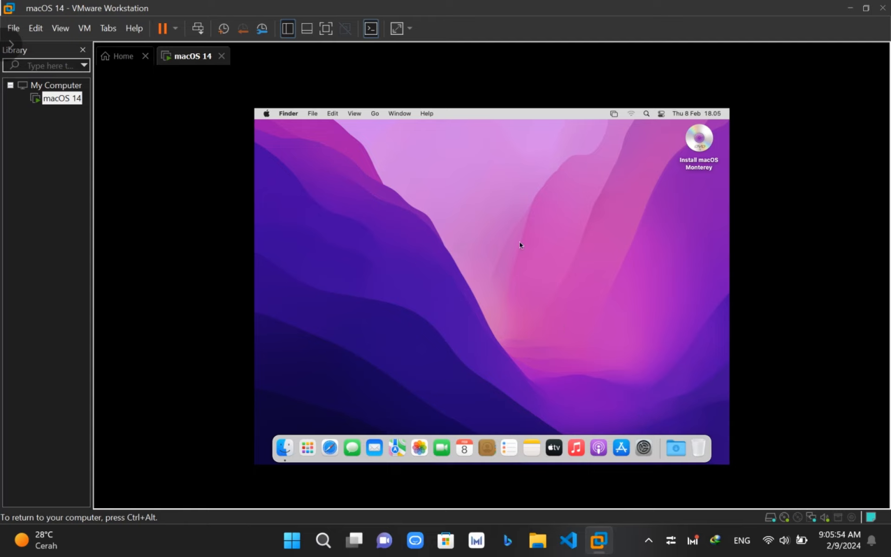
- Close the Install macOS Monterey disc window on the guest desktop
click(7, 29)
mouse_move(29, 33)
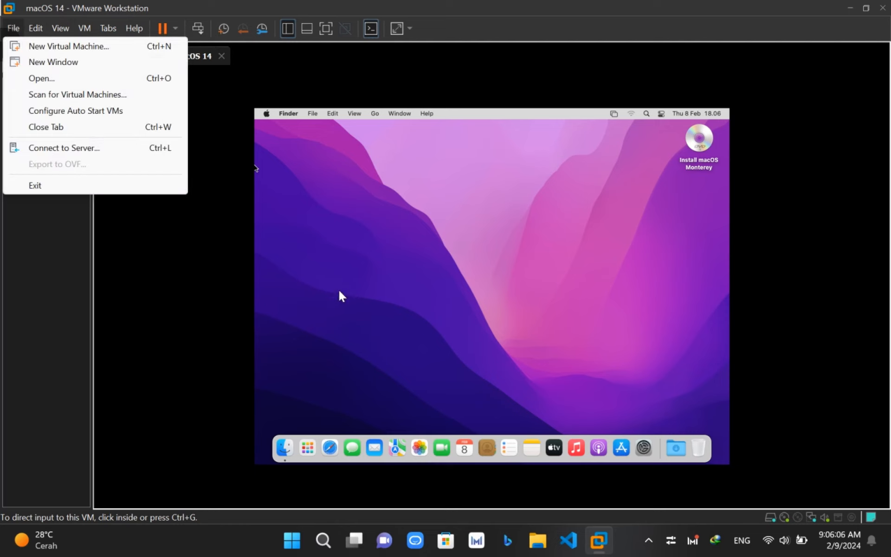
click(463, 316)
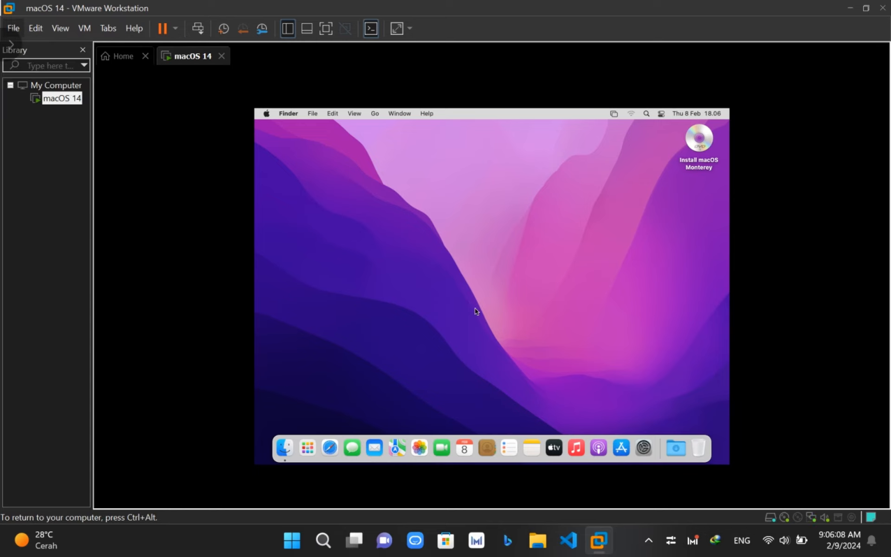
click(700, 148)
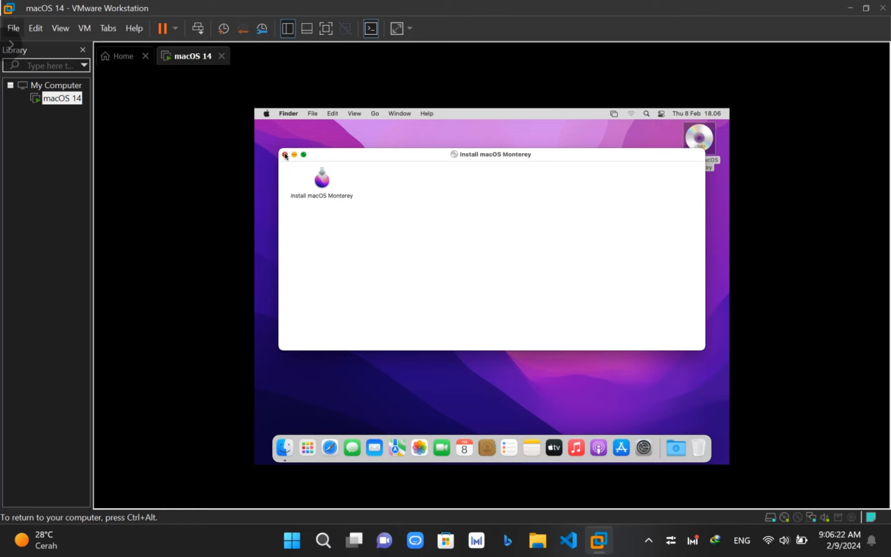
click(285, 154)
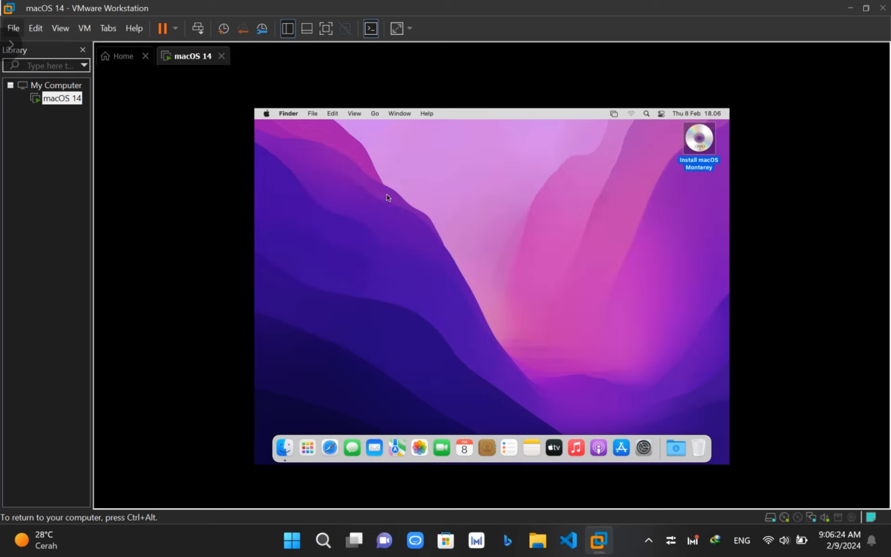
- Release input with Ctrl+Alt and choose VM > Install VMware Tools to mount the Tools disc
key(ctrl+alt)
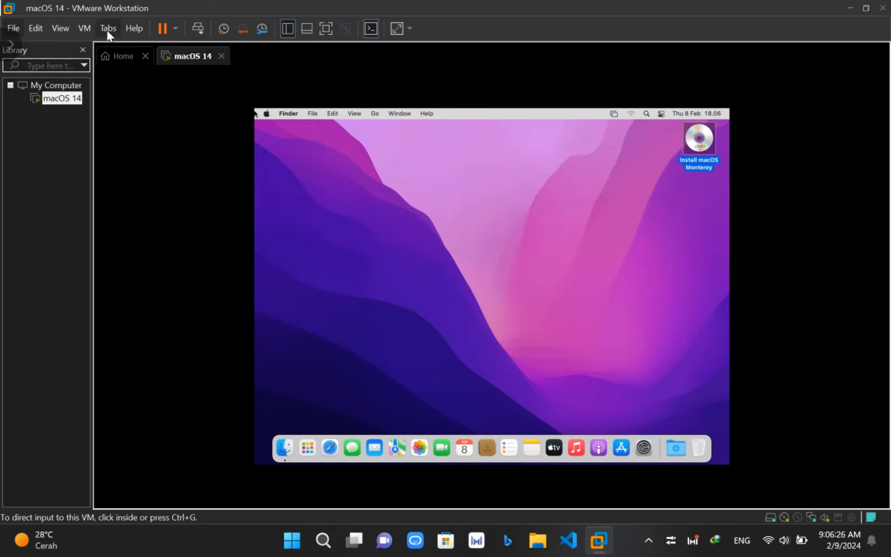
click(85, 28)
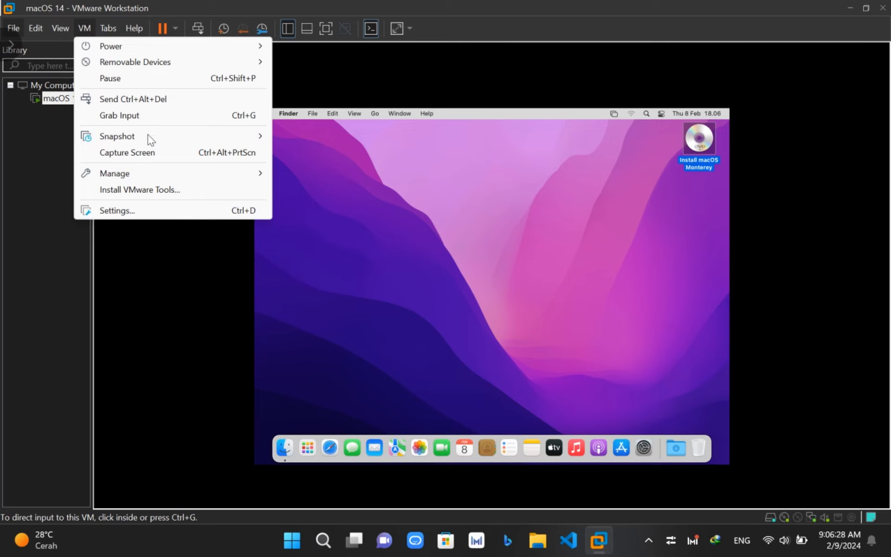
click(153, 189)
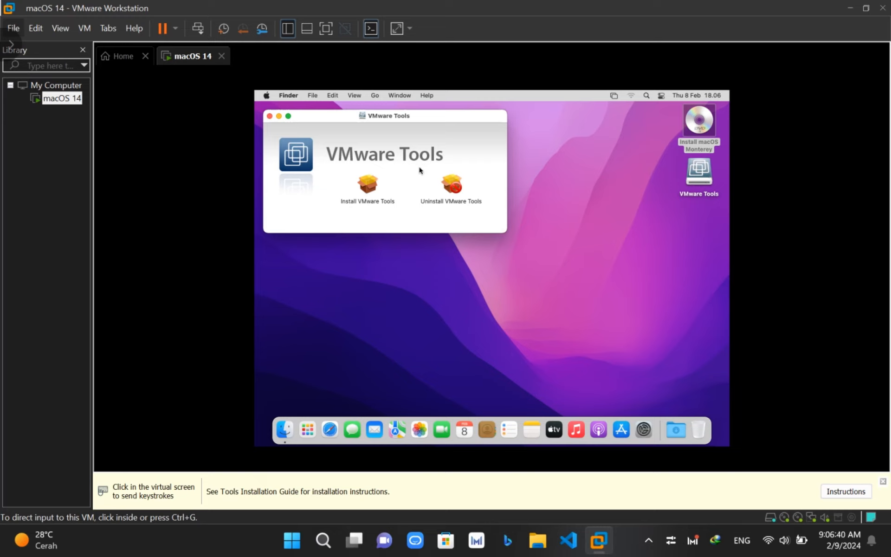
- Launch the Install VMware Tools package and advance the installer to the install stage
click(365, 193)
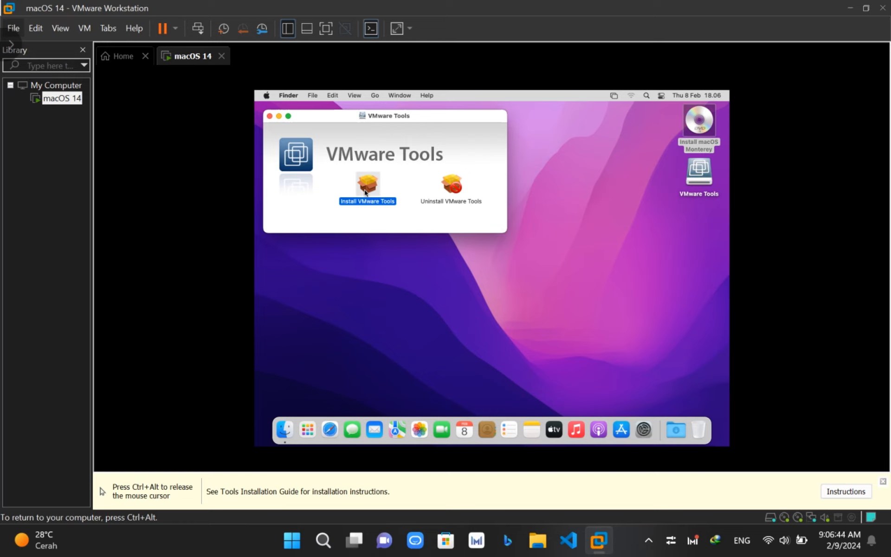
double_click(365, 193)
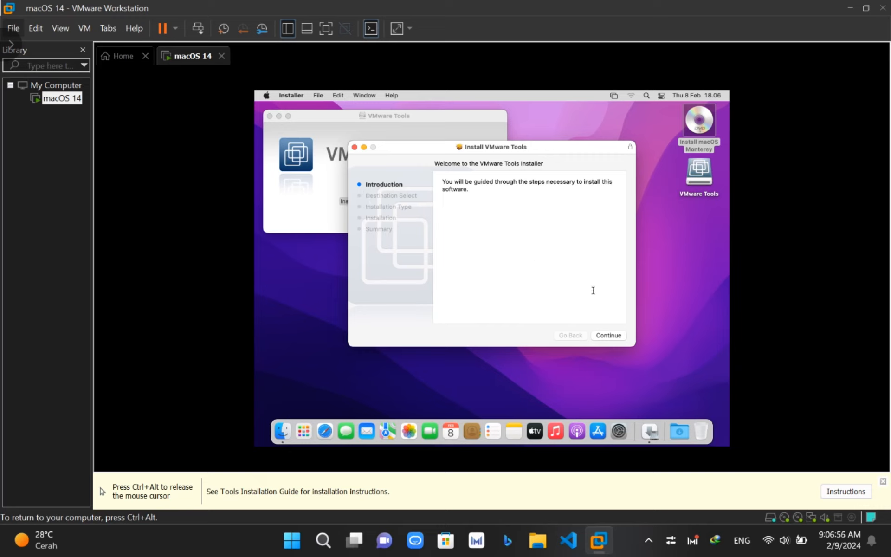
click(611, 336)
click(611, 337)
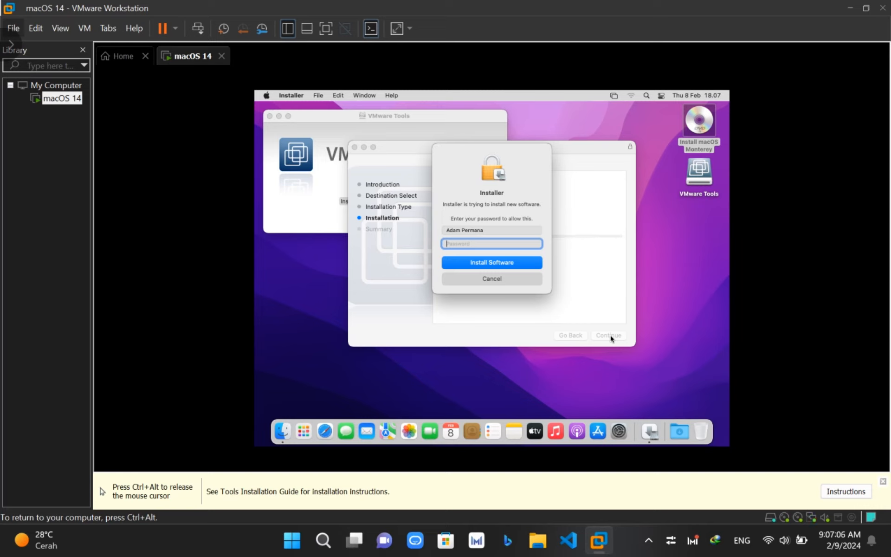
- Authorise the installation with the account password and open Security Preferences for the blocked extension
text(•••••••••••••)
click(517, 264)
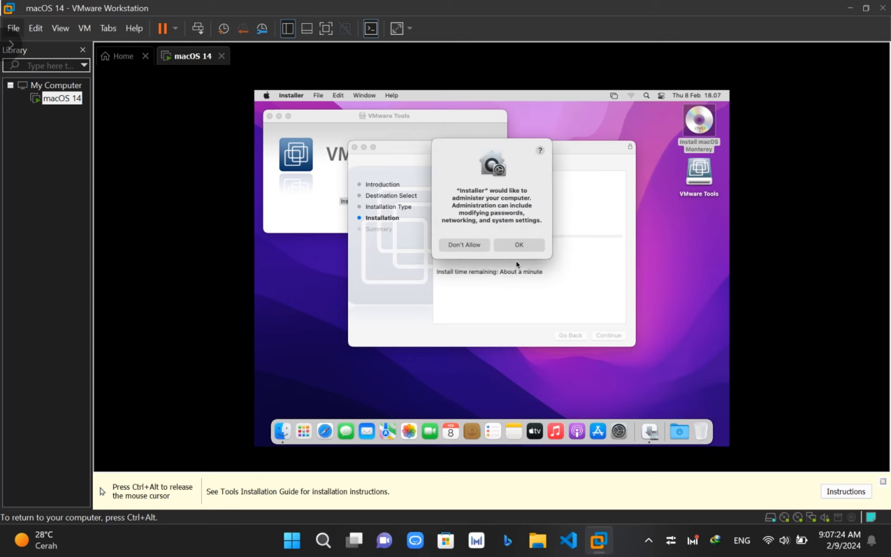
click(516, 247)
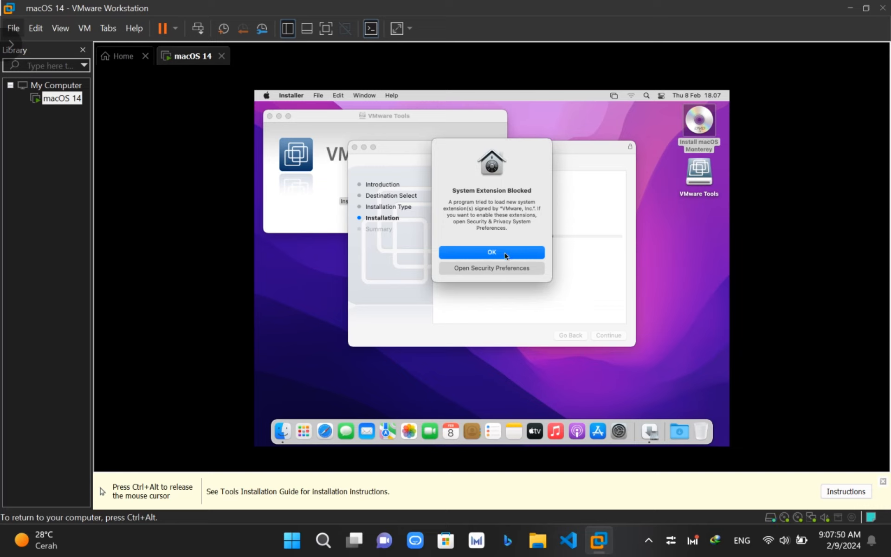
click(487, 268)
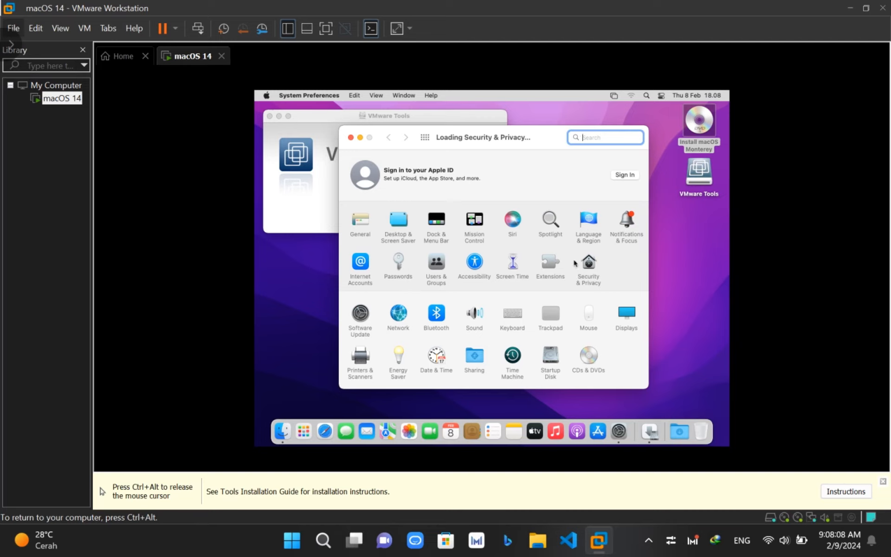
- Open Security & Privacy, dismiss the blocked-extension alert, and return to the General tab
click(589, 264)
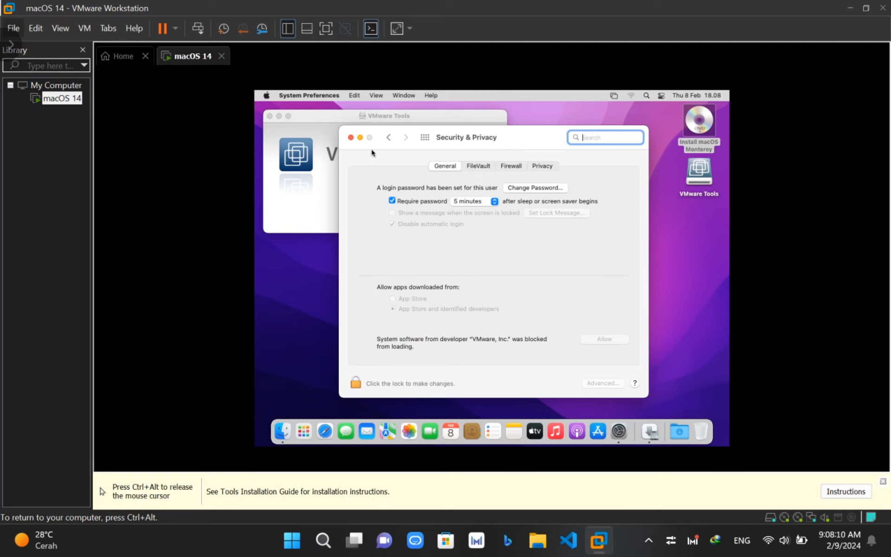
click(387, 138)
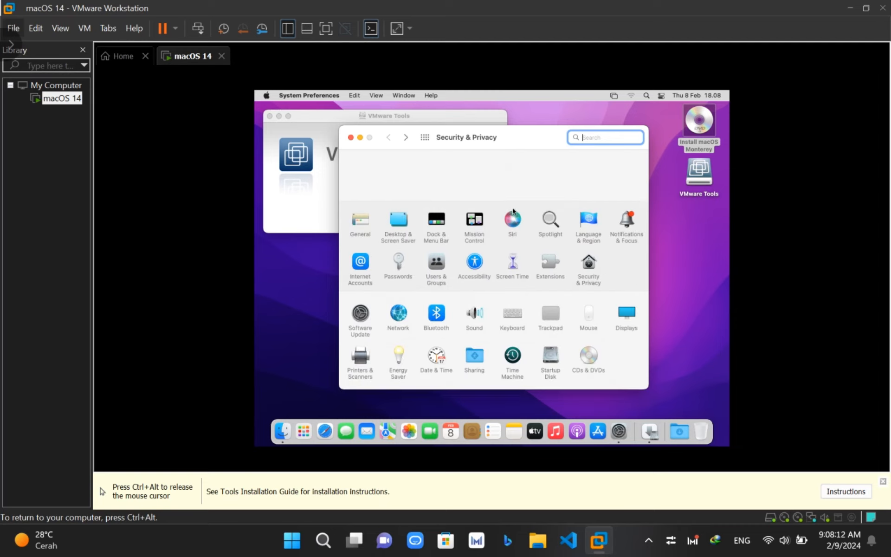
click(589, 264)
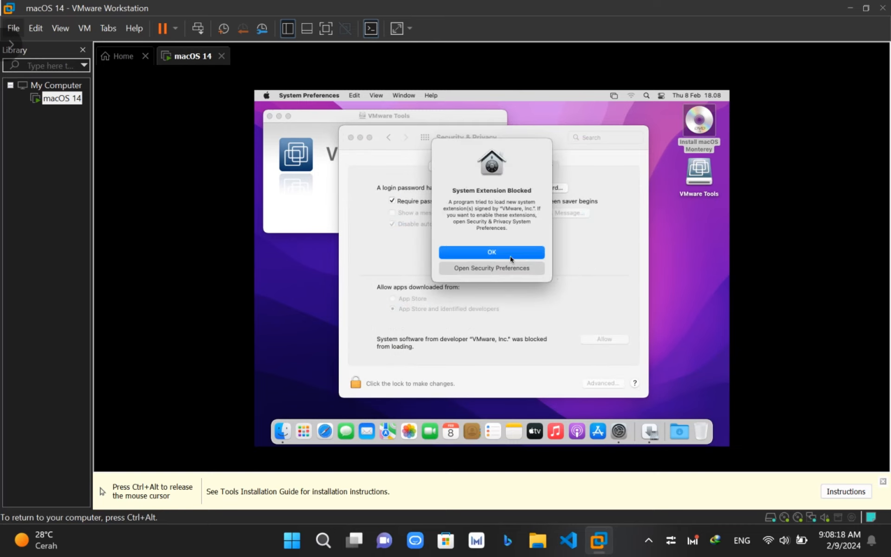
click(510, 253)
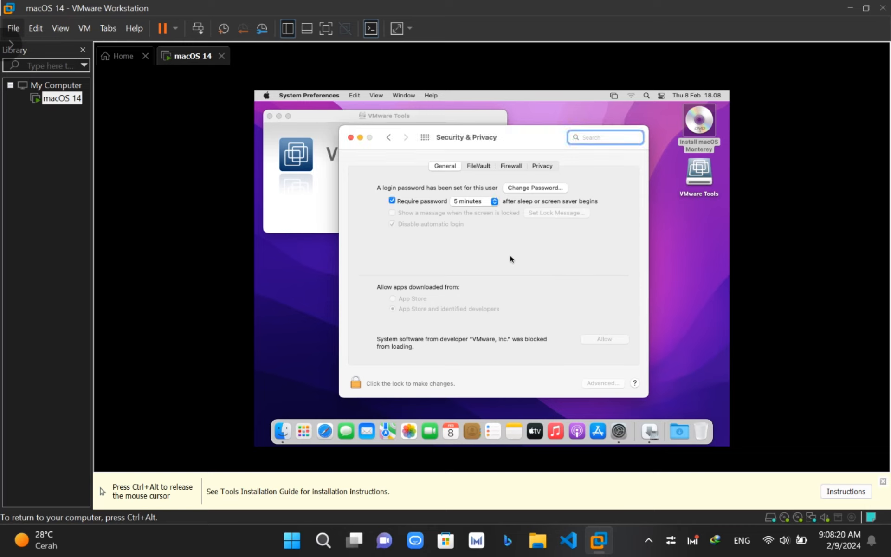
click(534, 170)
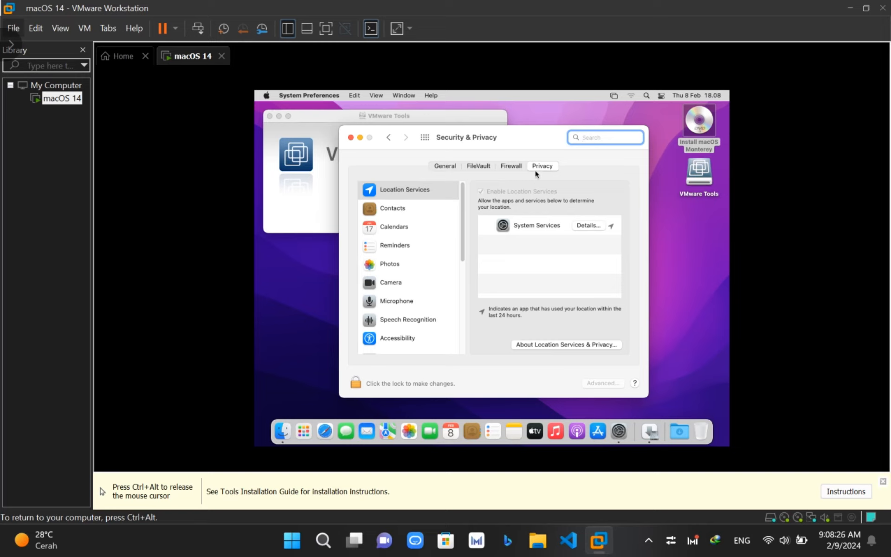
click(522, 167)
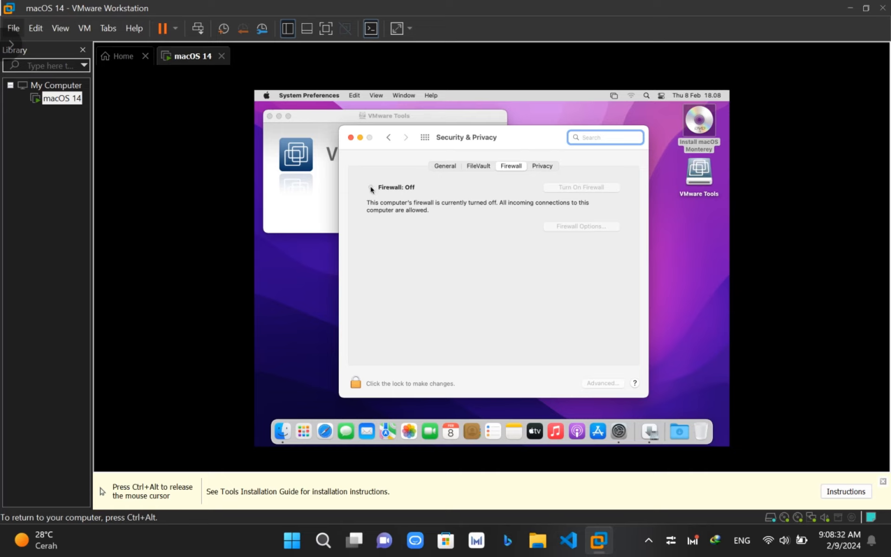
click(456, 167)
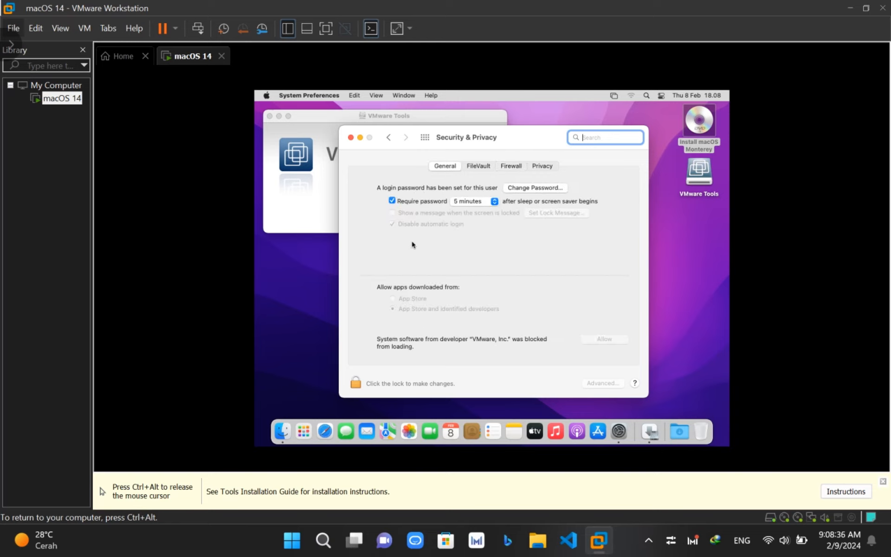
- Unlock Security & Privacy with the administrator password
click(354, 386)
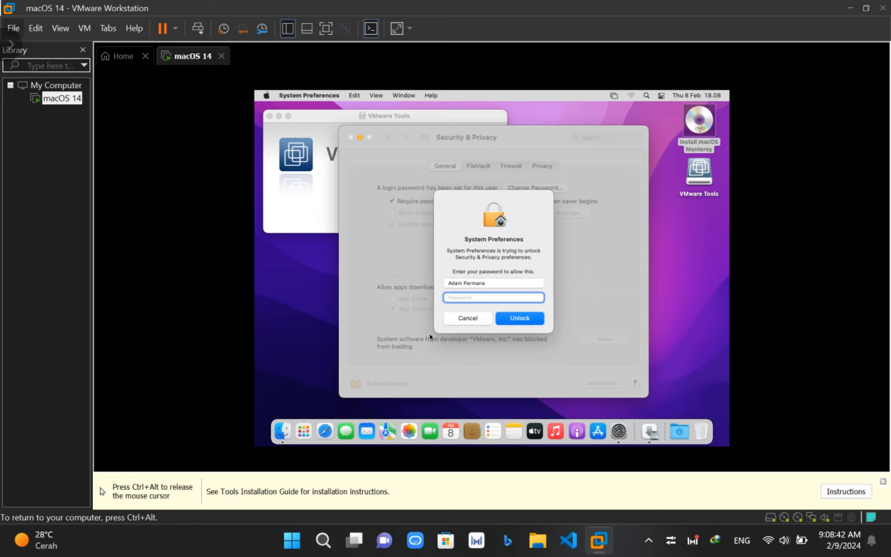
text(123••••••••••)
key(Return)
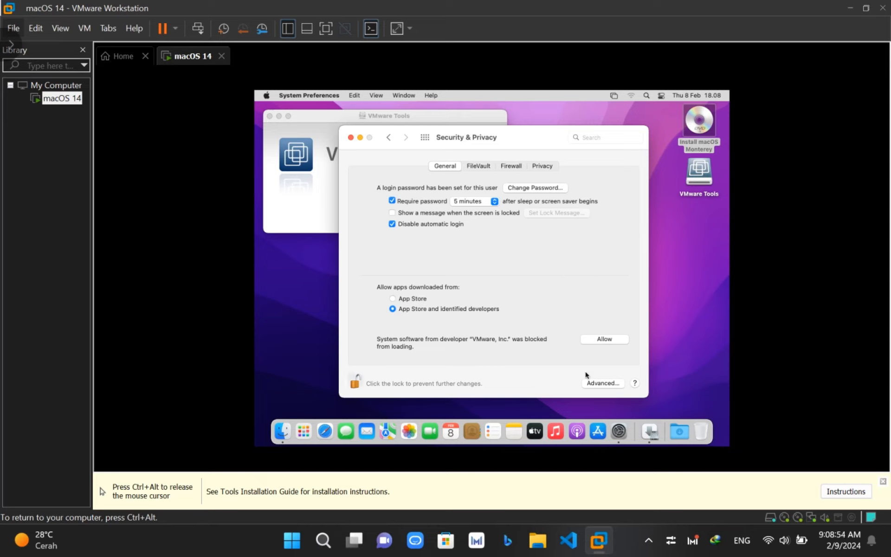
- Turn on the macOS firewall from the Firewall tab
click(606, 387)
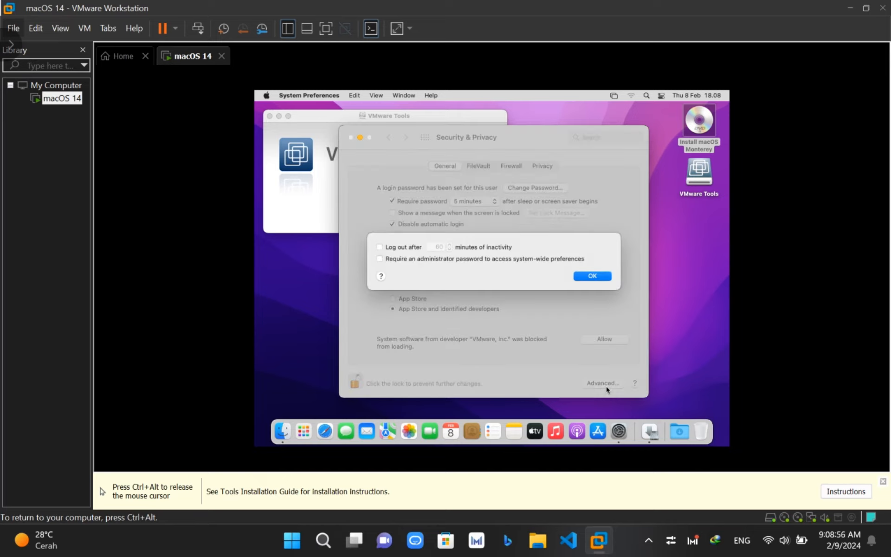
click(600, 278)
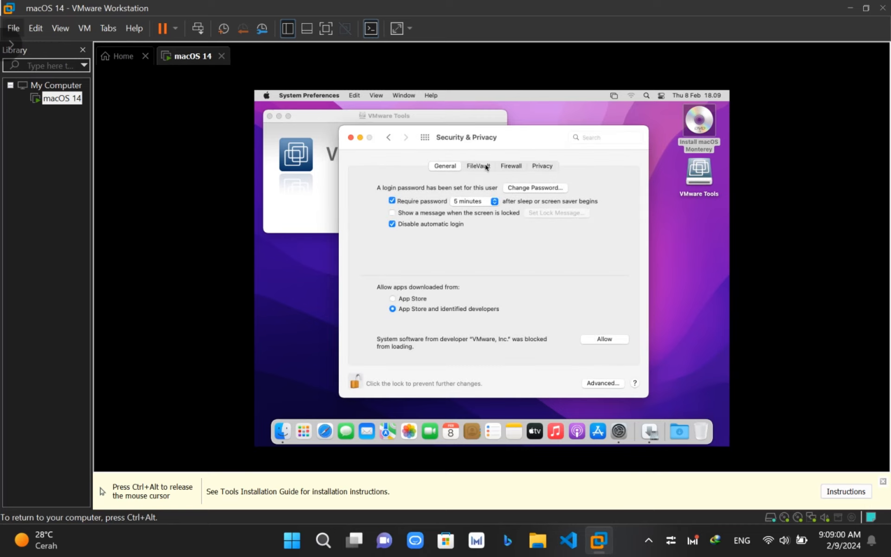
click(486, 168)
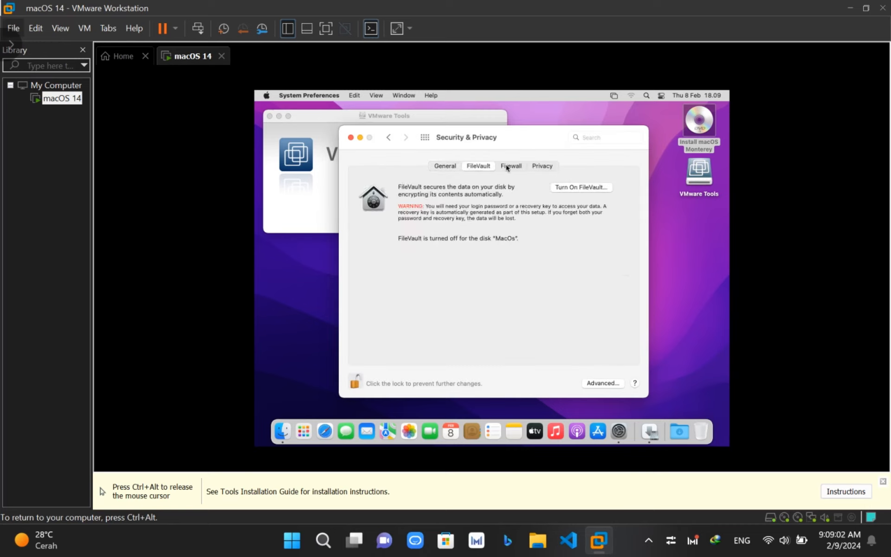
click(507, 167)
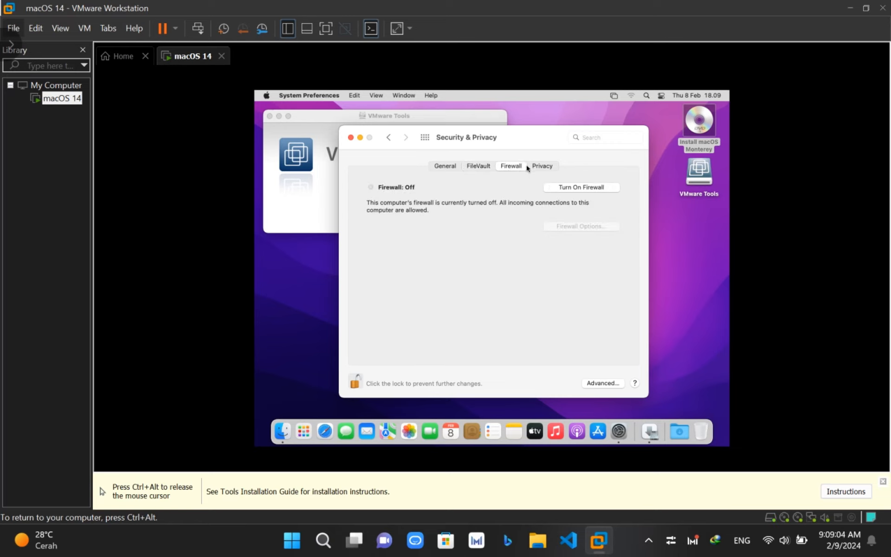
click(553, 187)
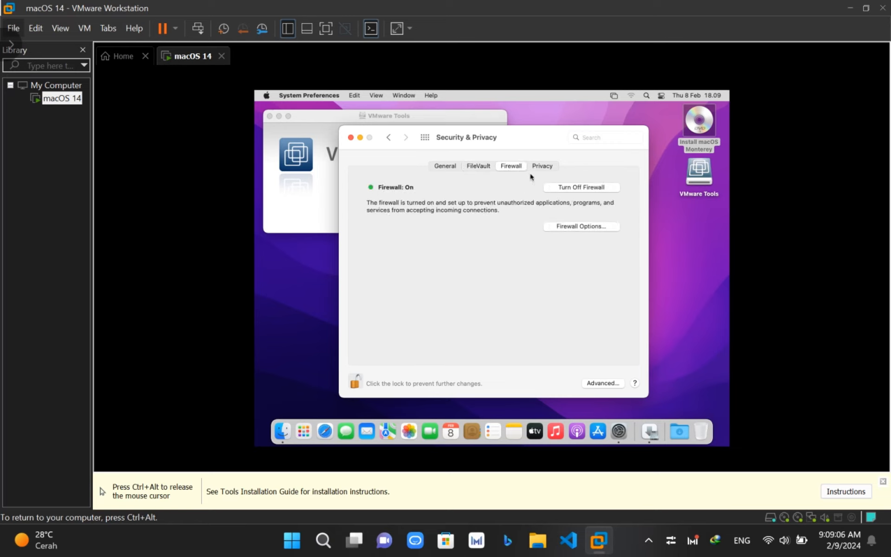
- Allow Find My Mac in the Privacy tab's System Services location details
click(538, 167)
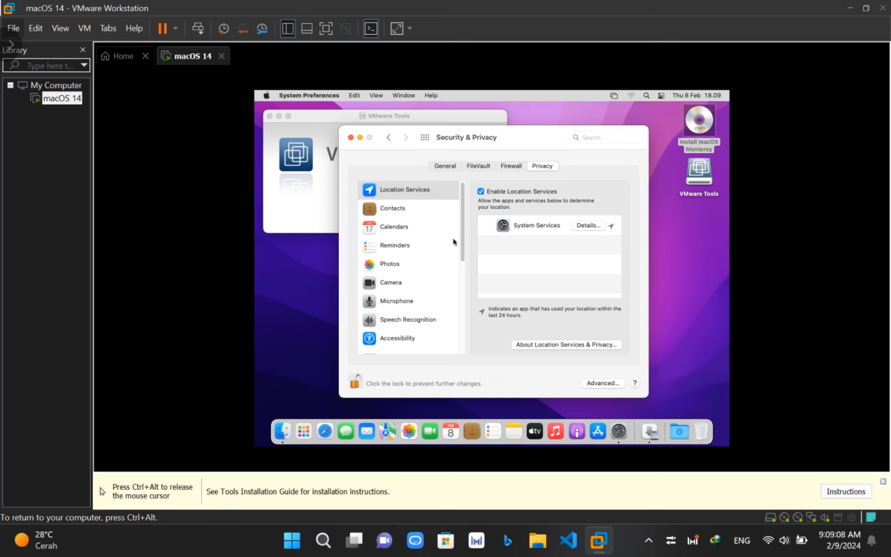
scroll(430, 266, down, 5)
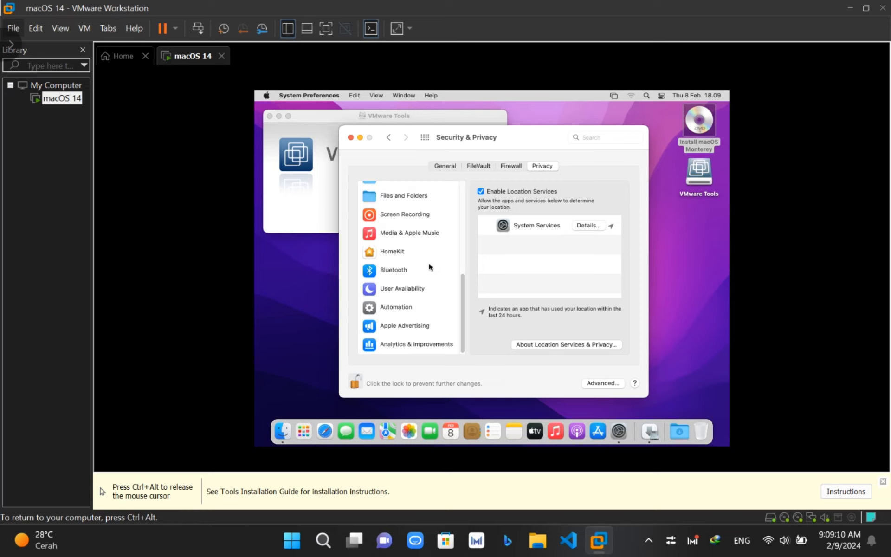
scroll(430, 267, up, 1)
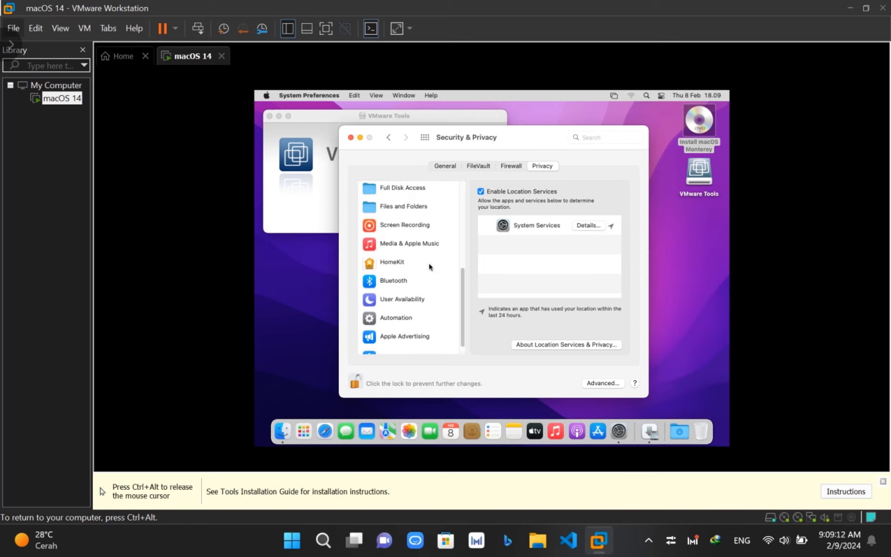
click(591, 227)
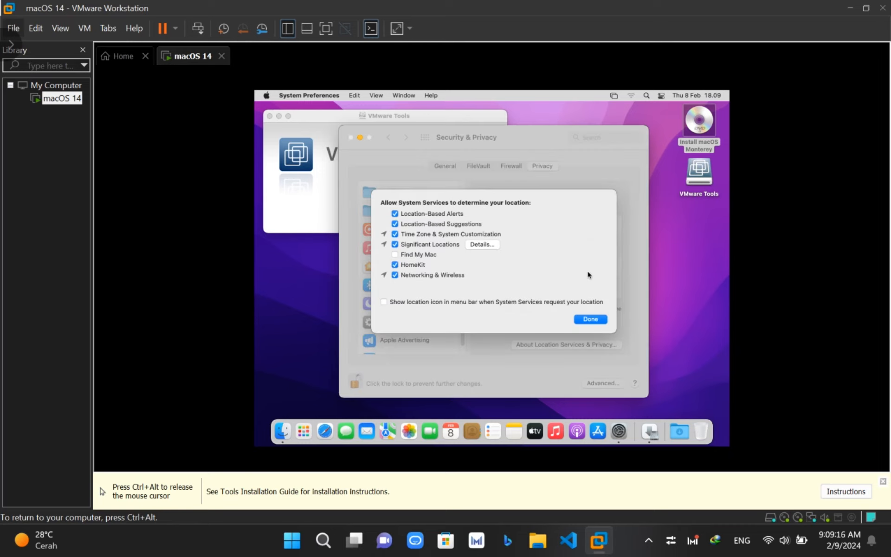
click(396, 255)
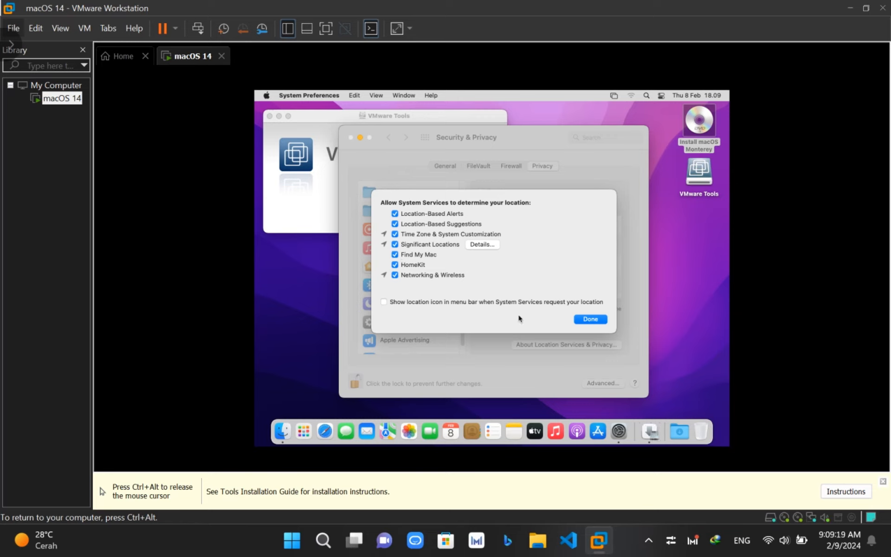
click(589, 322)
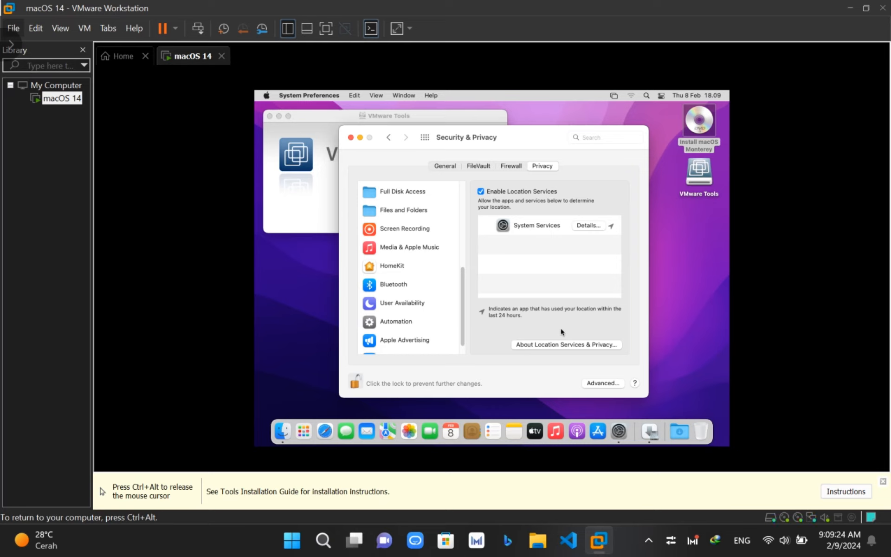
scroll(443, 315, down, 1)
scroll(442, 315, up, 5)
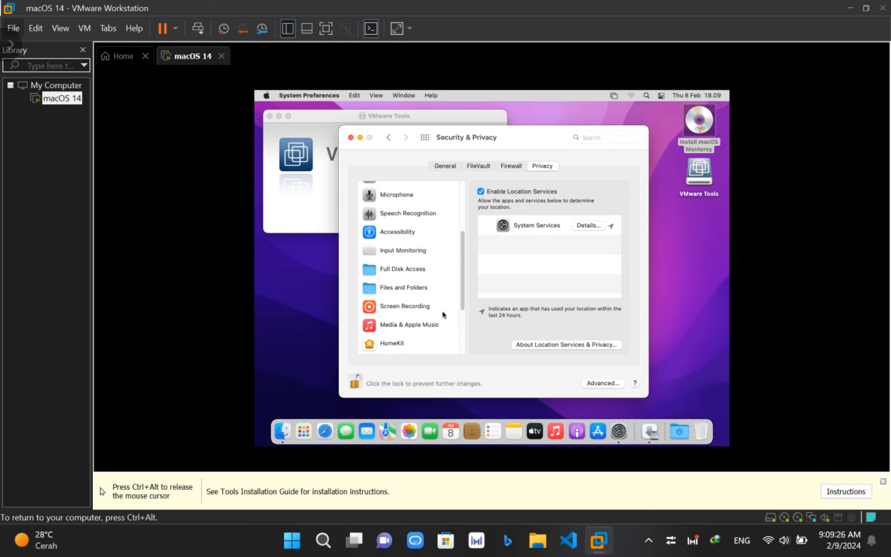
- Bring the VMware Tools installer forward and restart macOS from its Summary page
click(284, 186)
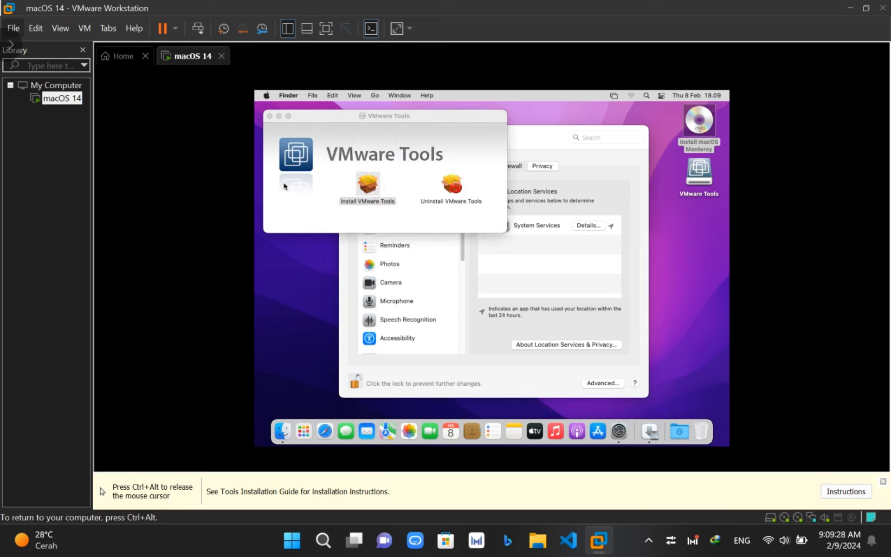
click(650, 433)
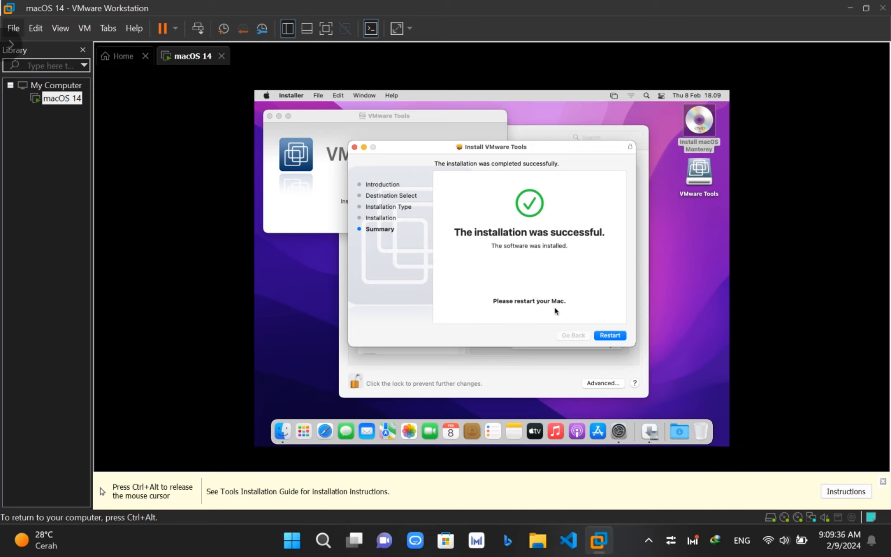
click(610, 336)
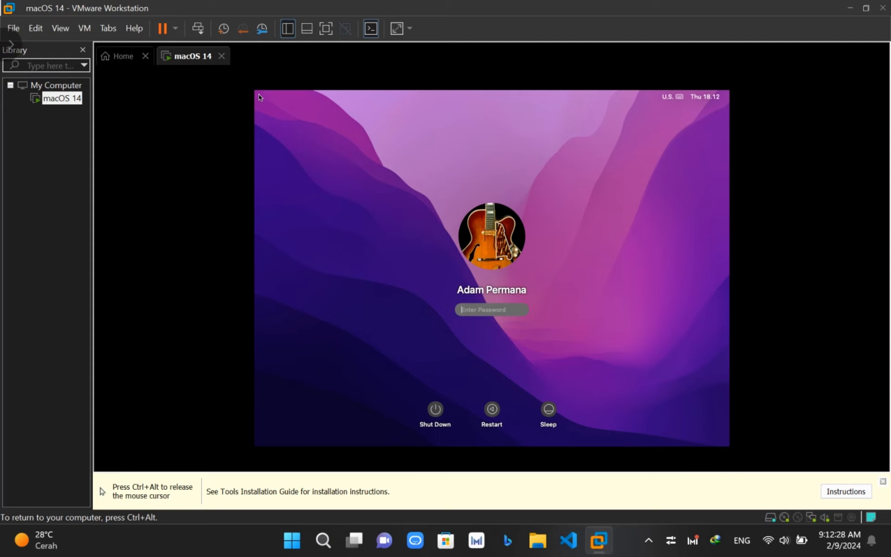
- Log back in to macOS with the account password, retyping it with correct capitalisation
text(•••••••••••••)
key(Return)
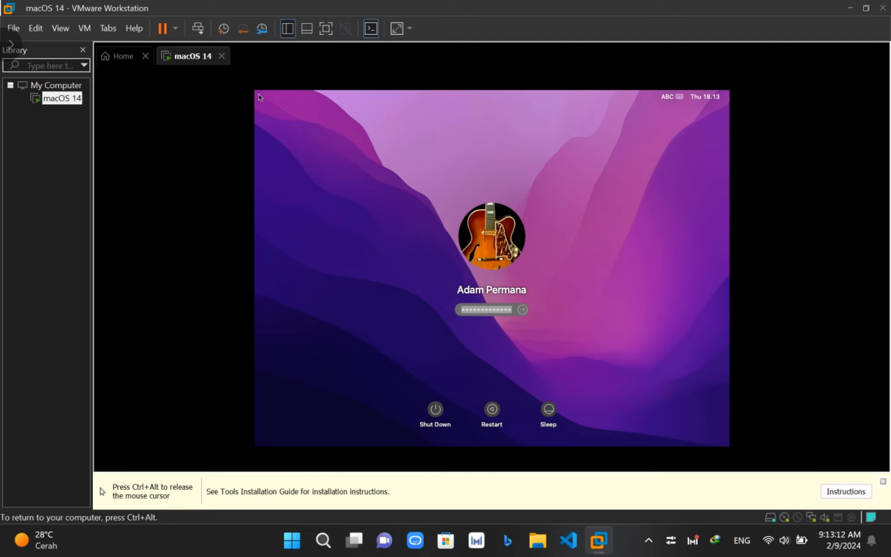
key(Return)
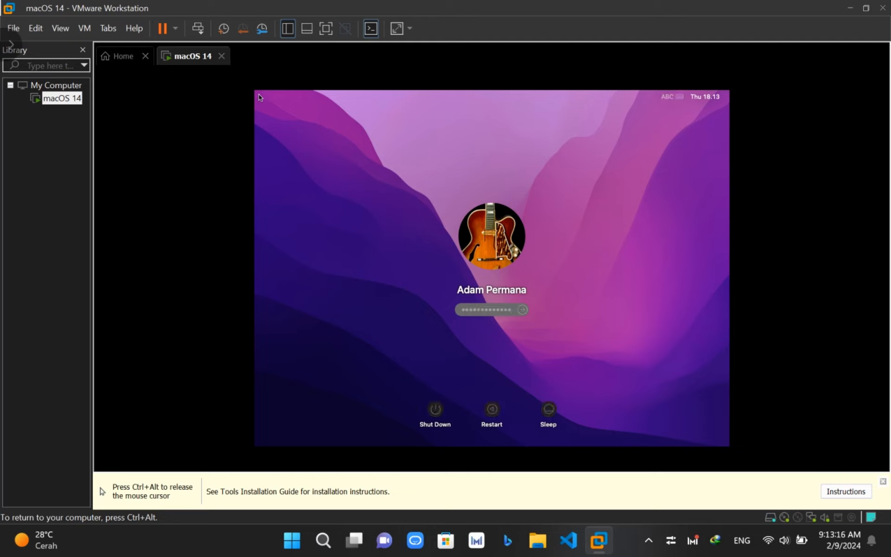
key(Caps_Lock)
text(•)
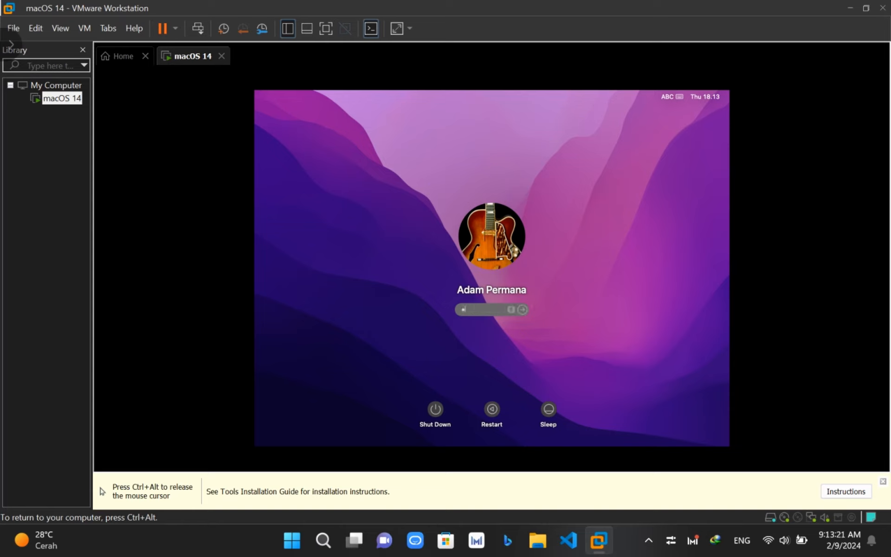
key(Caps_Lock)
text(••••••••••••)
key(Return)
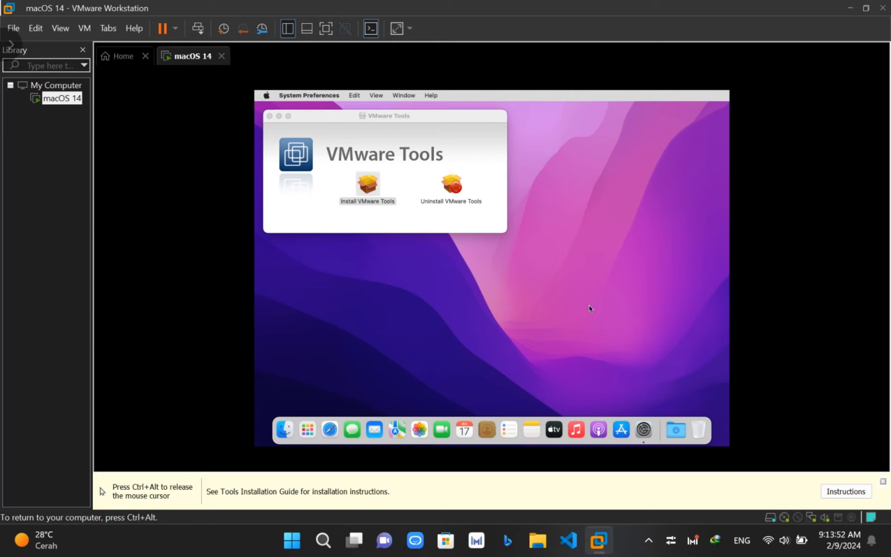
- Dismiss the guest's VMware Tools window, release input to the host with Ctrl+Alt, and open the VM menu
click(269, 120)
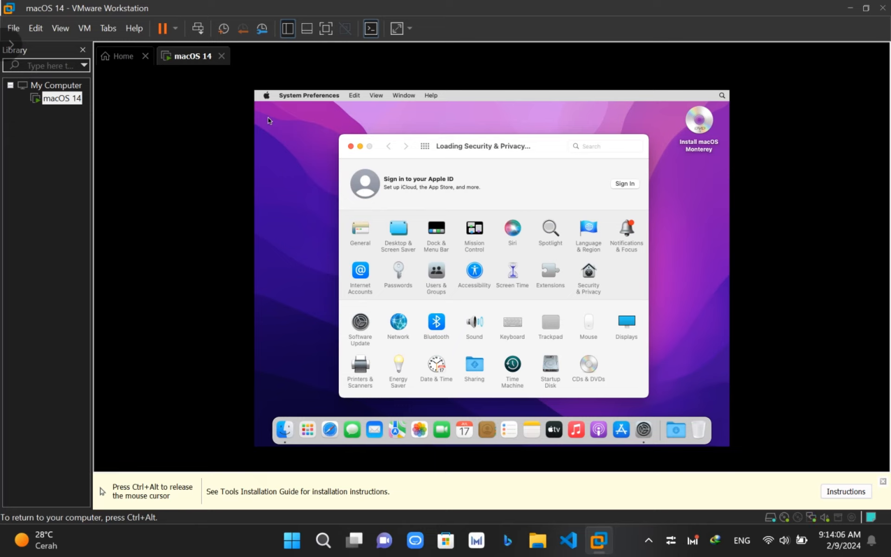
key(ctrl+alt)
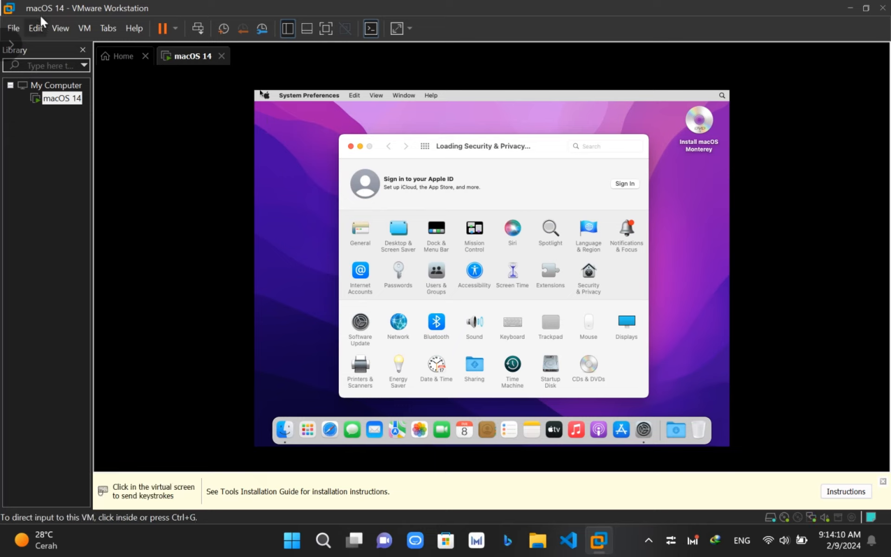
click(60, 27)
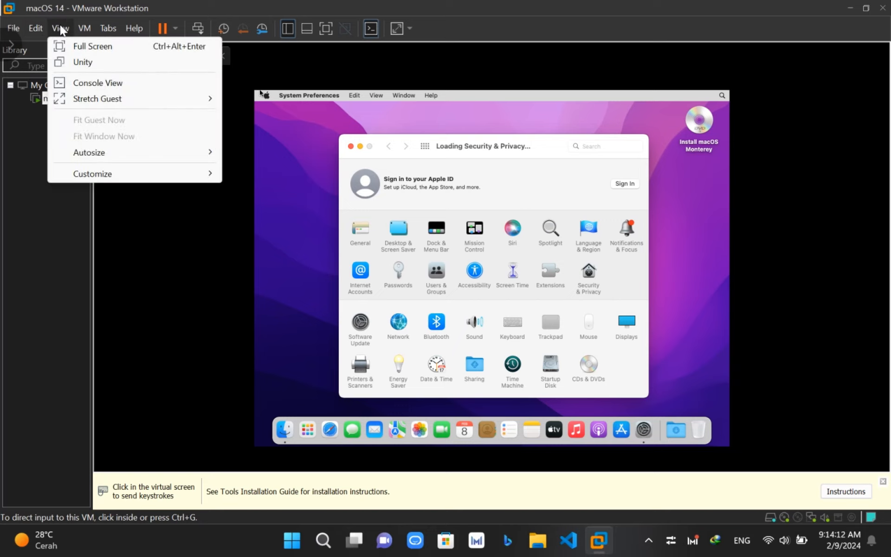
mouse_move(84, 28)
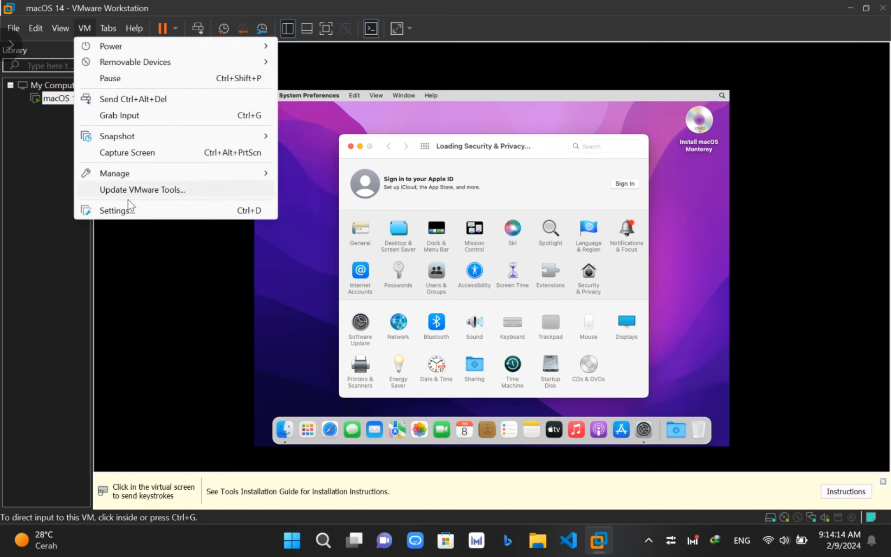
click(115, 210)
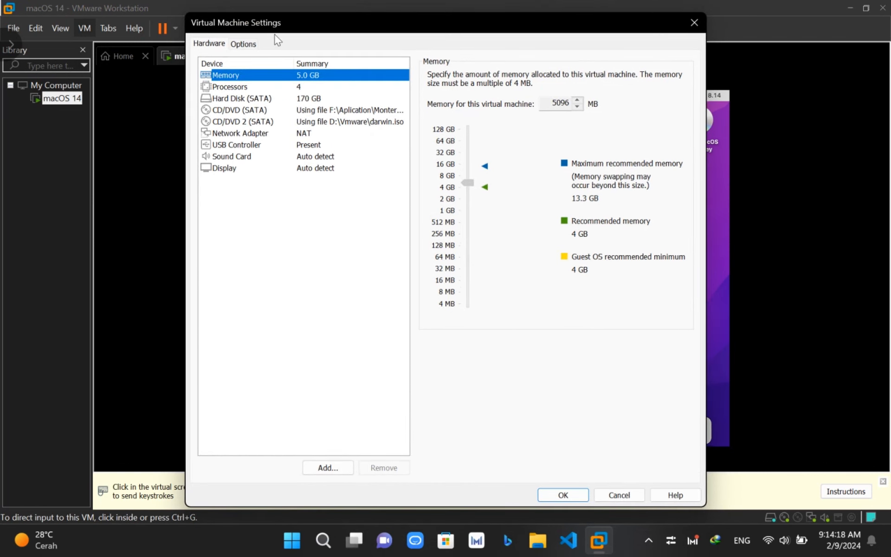
click(312, 113)
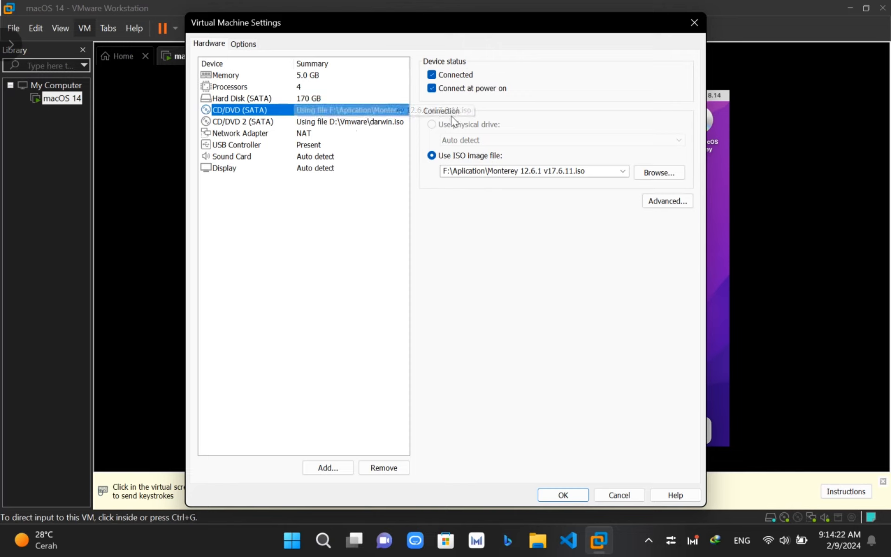
click(316, 122)
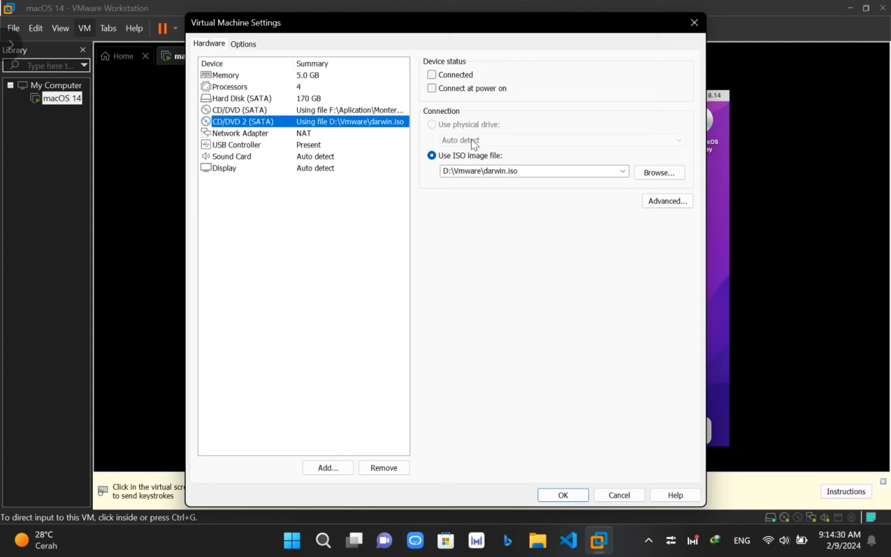
click(619, 491)
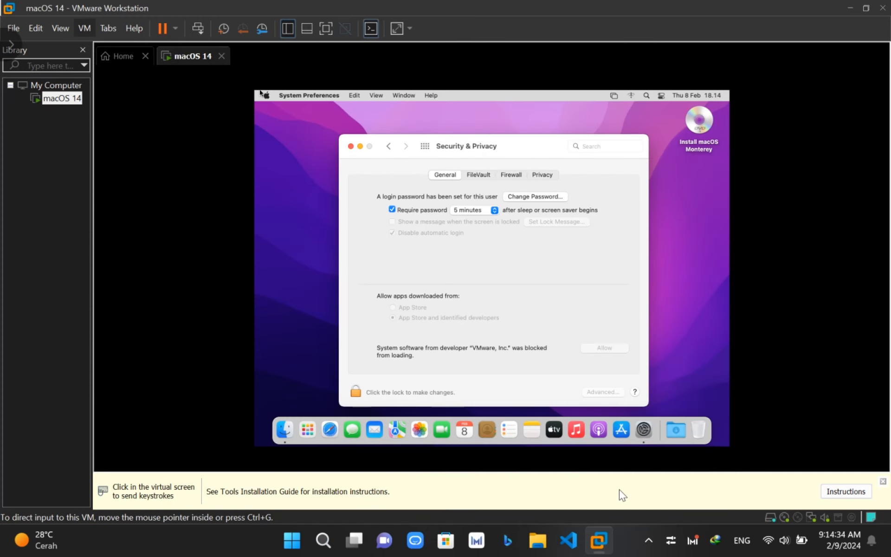